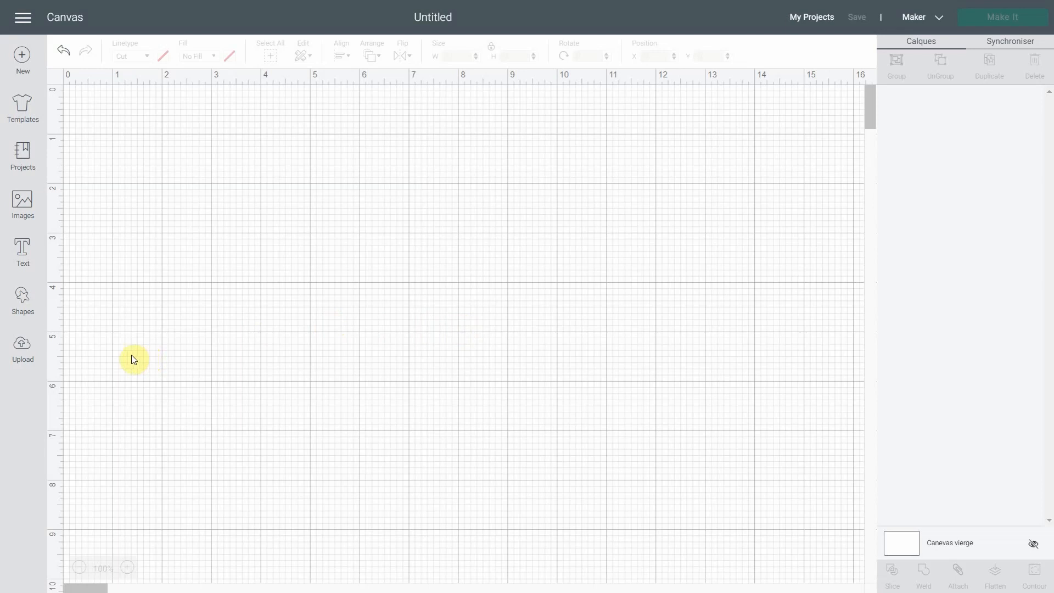
# - Upload "26-02-20 Peru icon set patch 7.jpg" from the DesignBundles-Peru-Printable-Patches folder as a Complex image
pyautogui.click(35, 363)
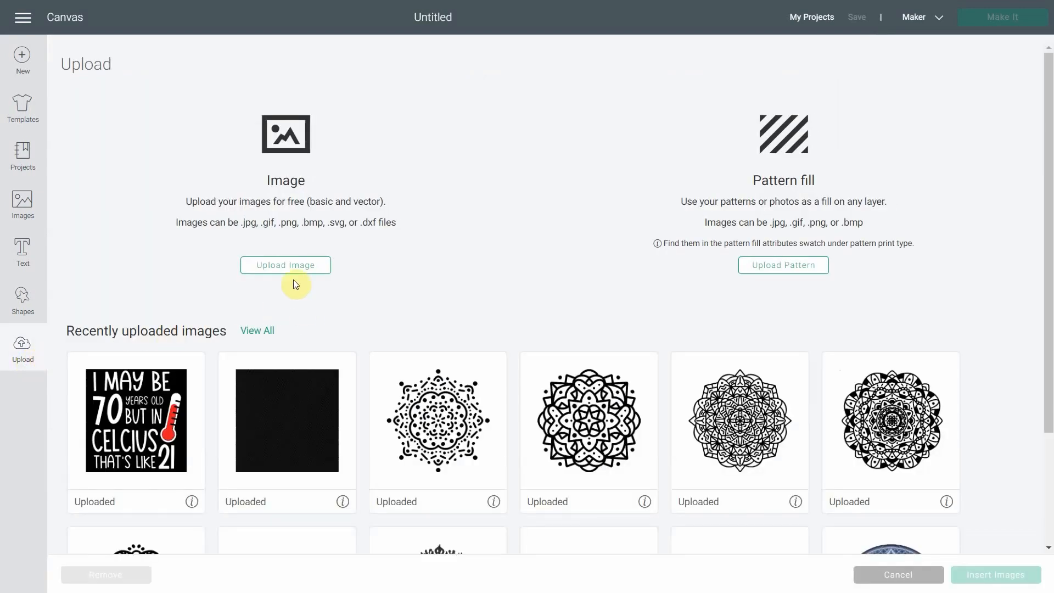
pyautogui.click(291, 264)
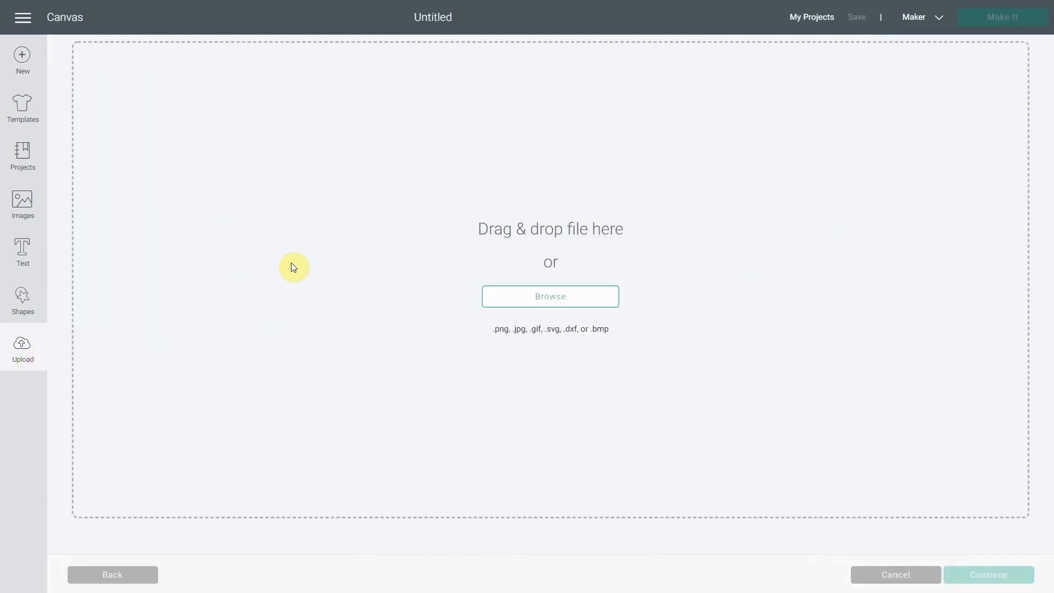
pyautogui.click(520, 301)
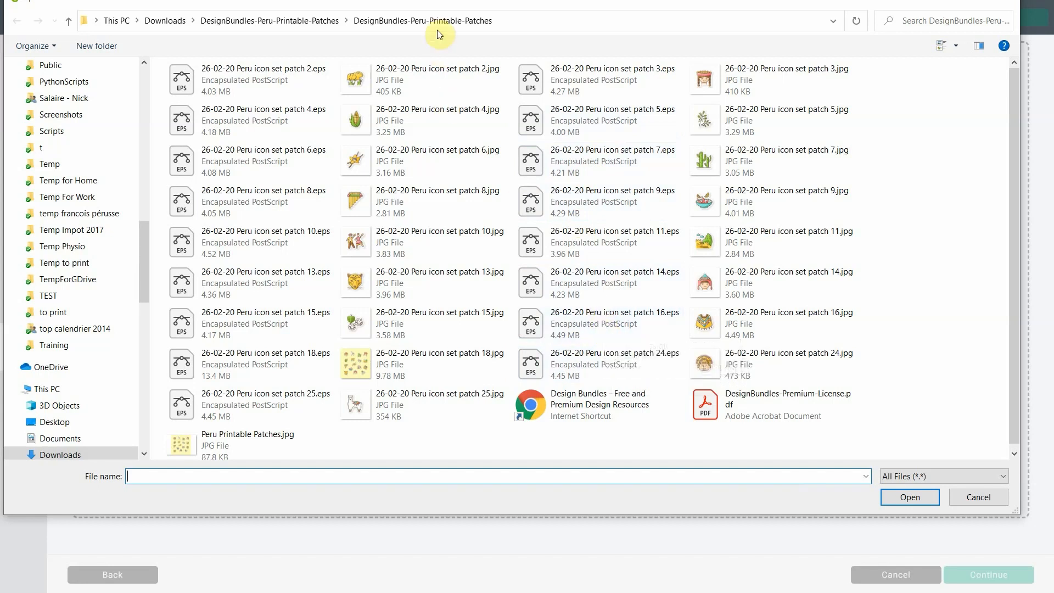
pyautogui.moveTo(447, 4); pyautogui.dragTo(471, 32)
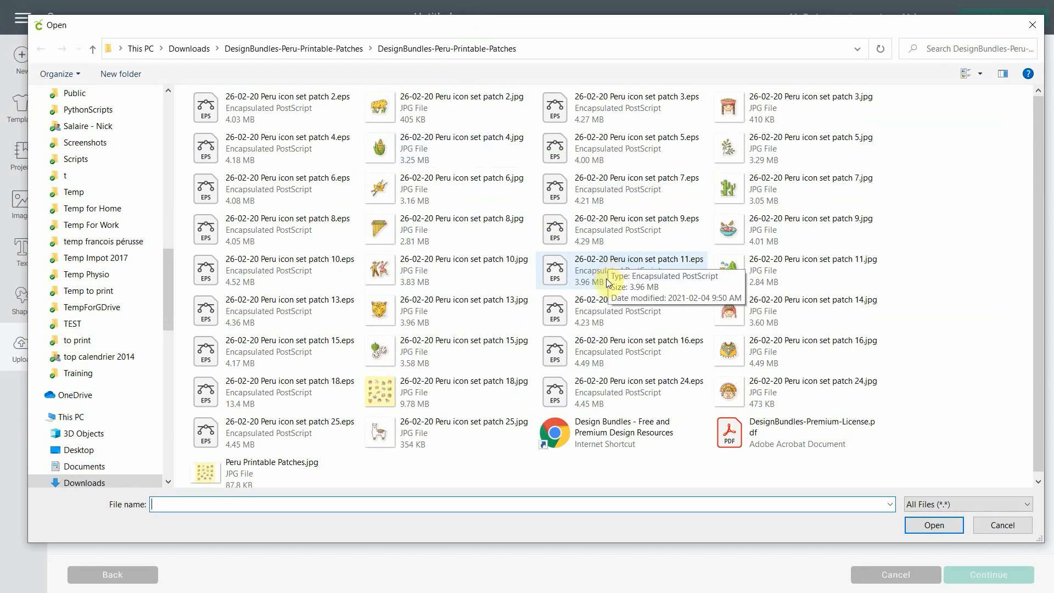
pyautogui.click(795, 183)
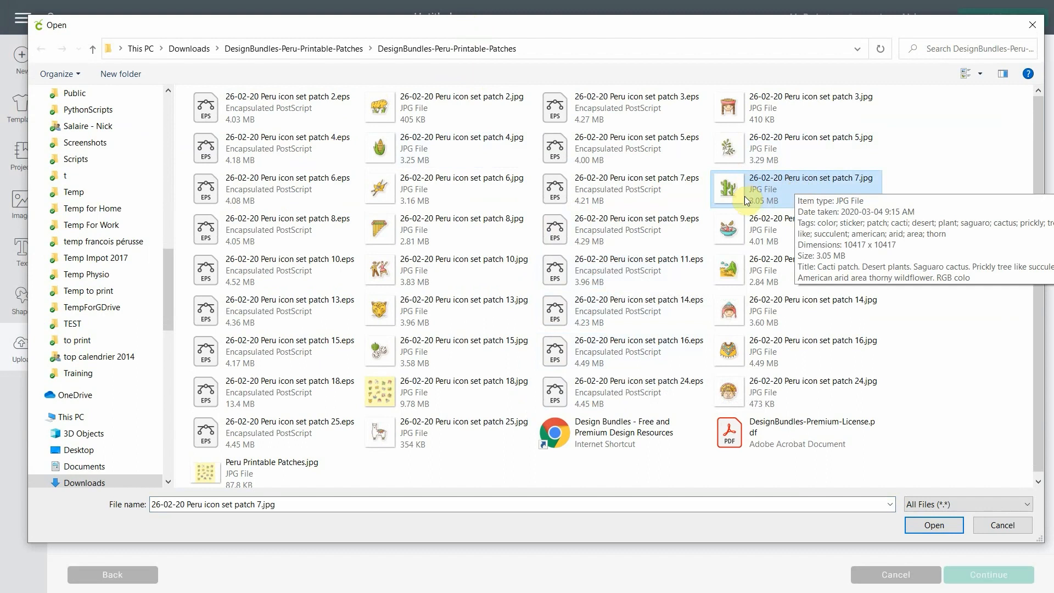
pyautogui.click(933, 527)
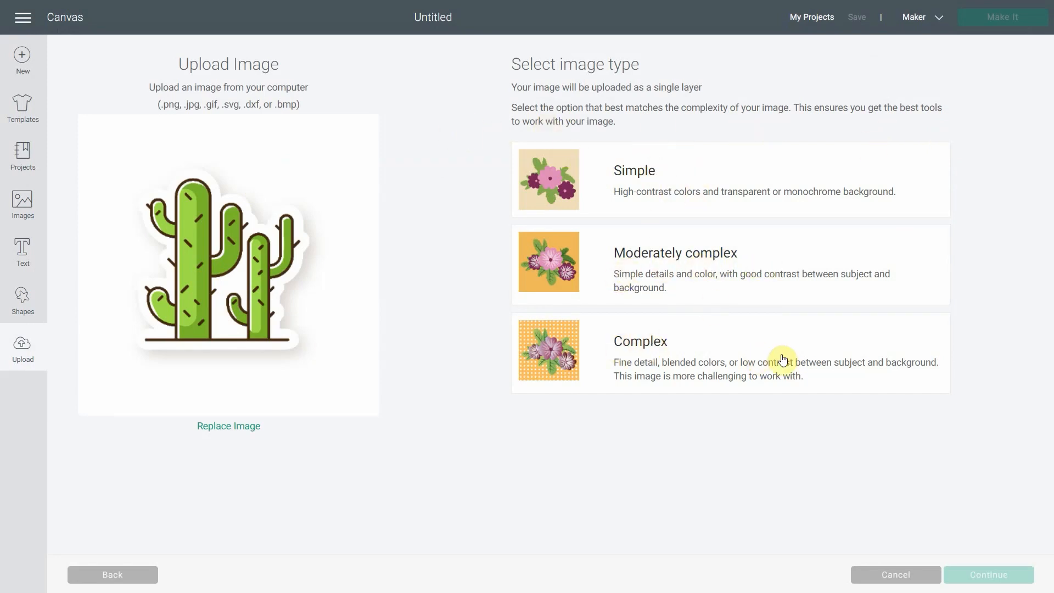
pyautogui.click(673, 352)
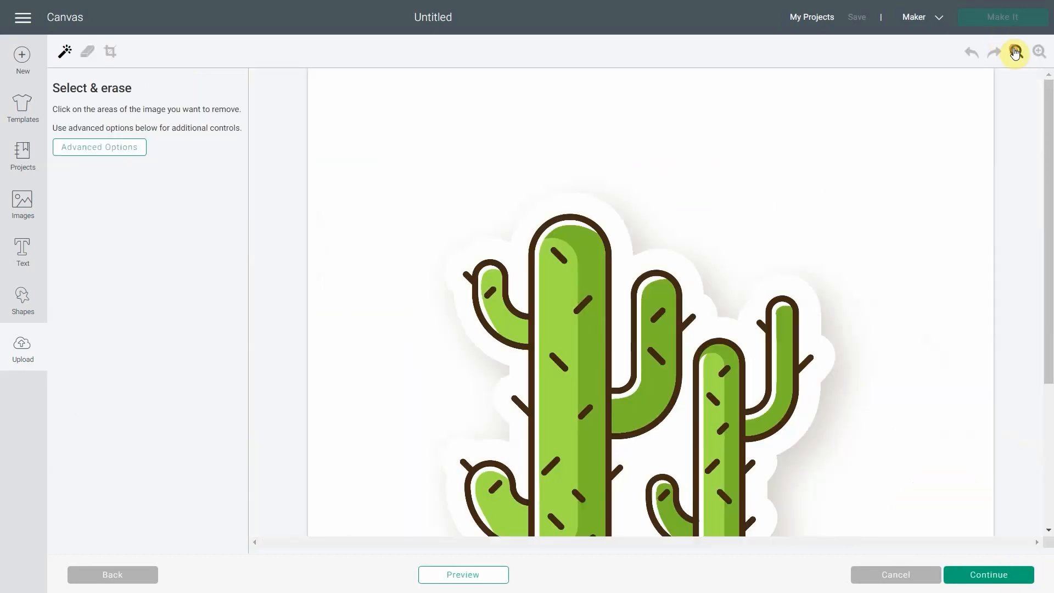
# - Try erasing the white background around the cacti with the default color tolerance
pyautogui.scroll(-3, 741, 195)
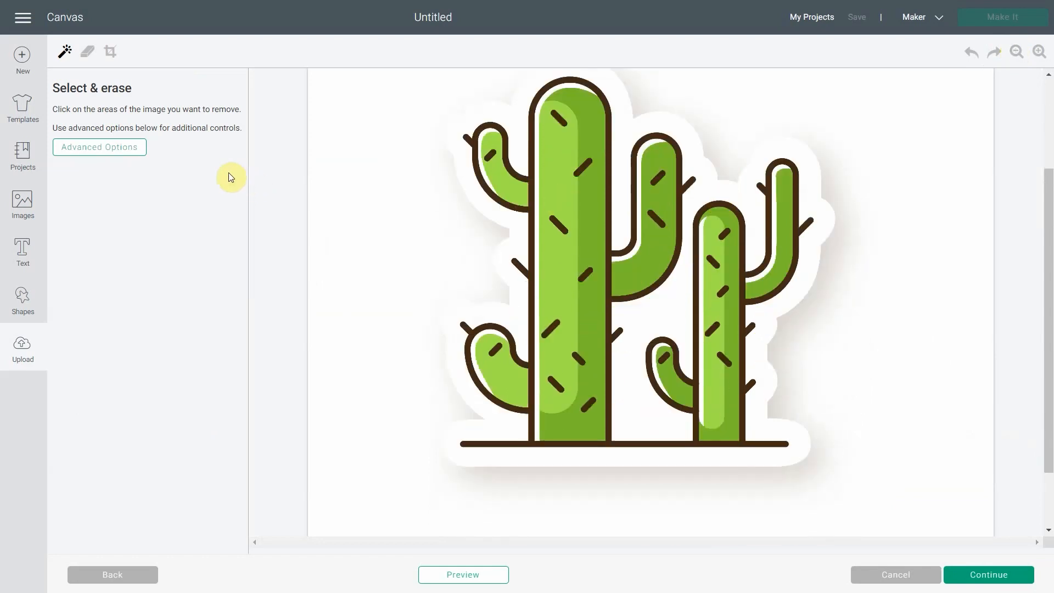
pyautogui.scroll(2, 911, 228)
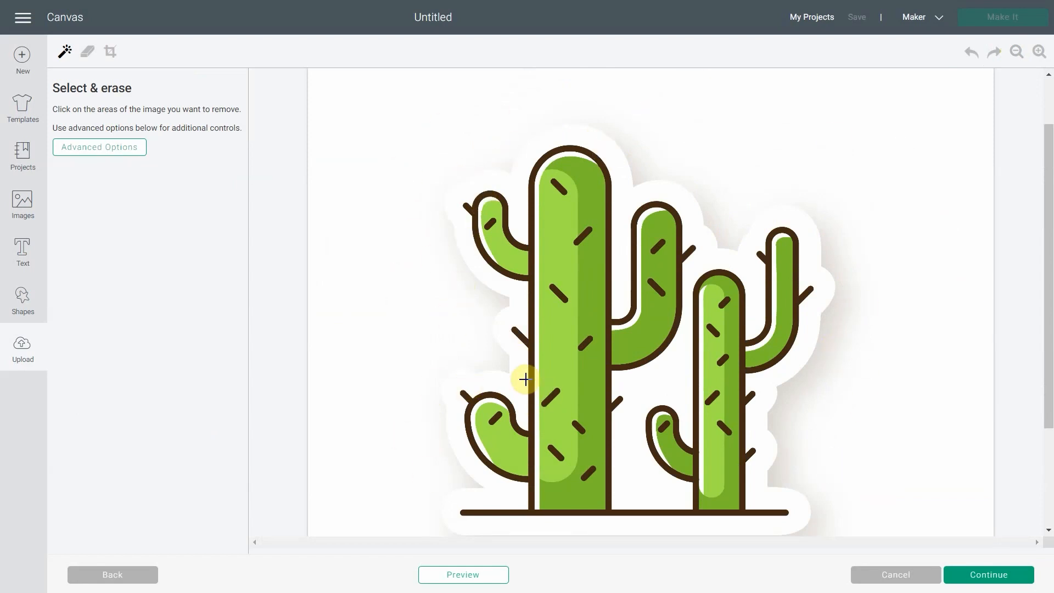
pyautogui.scroll(-1, 395, 311)
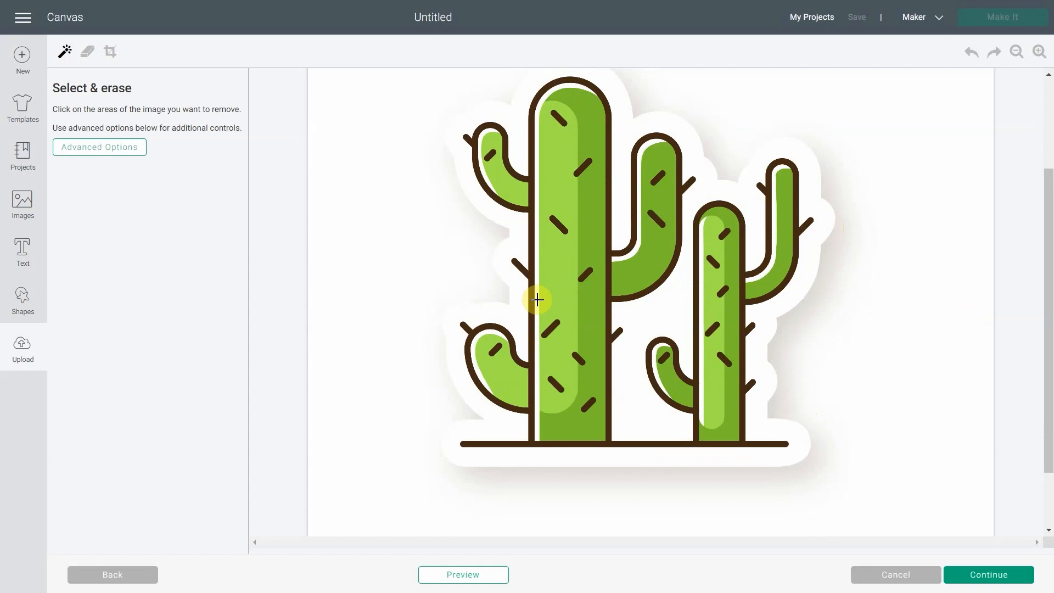
pyautogui.click(449, 309)
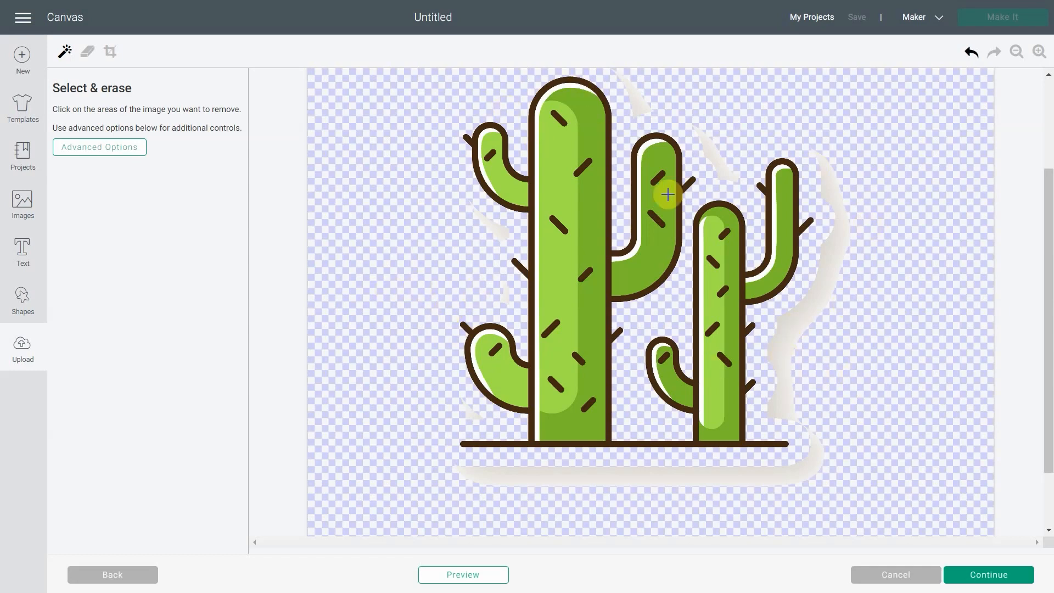
pyautogui.scroll(1, 825, 295)
pyautogui.scroll(-1, 826, 296)
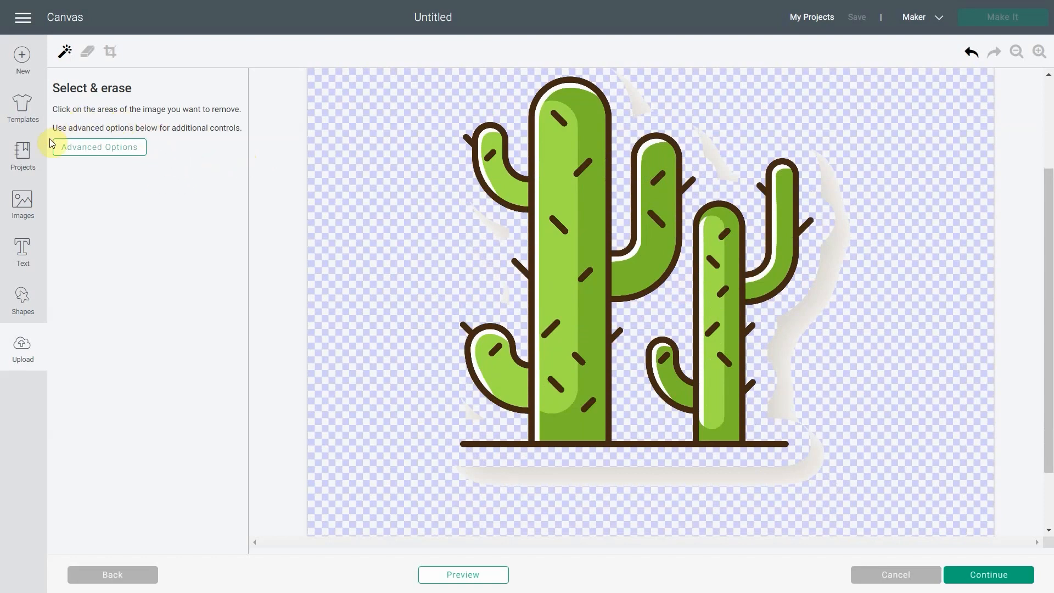
# - Show the advanced erase options and undo the background erase
pyautogui.click(99, 148)
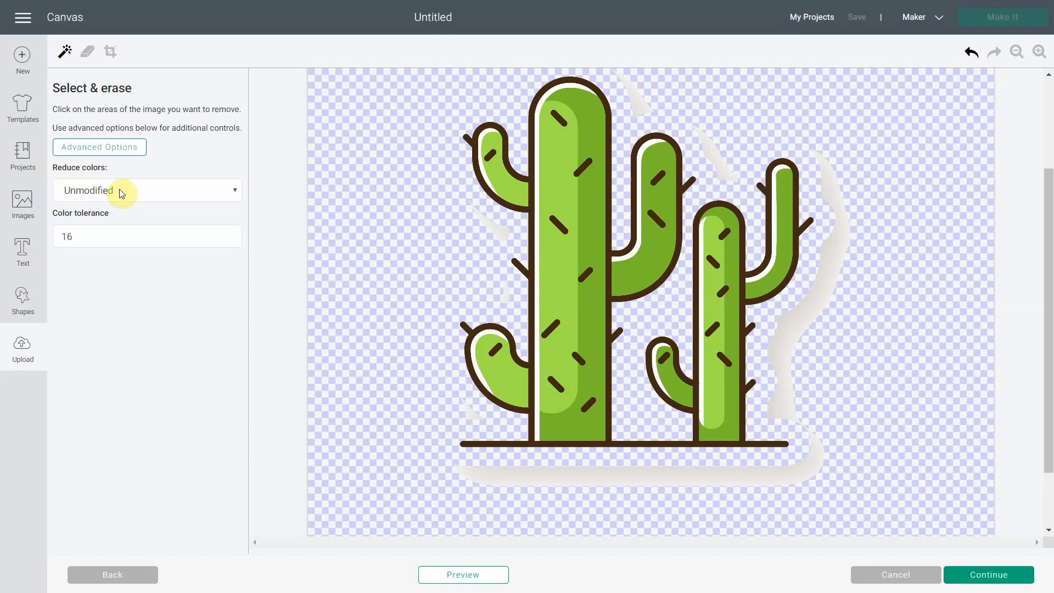
pyautogui.click(971, 53)
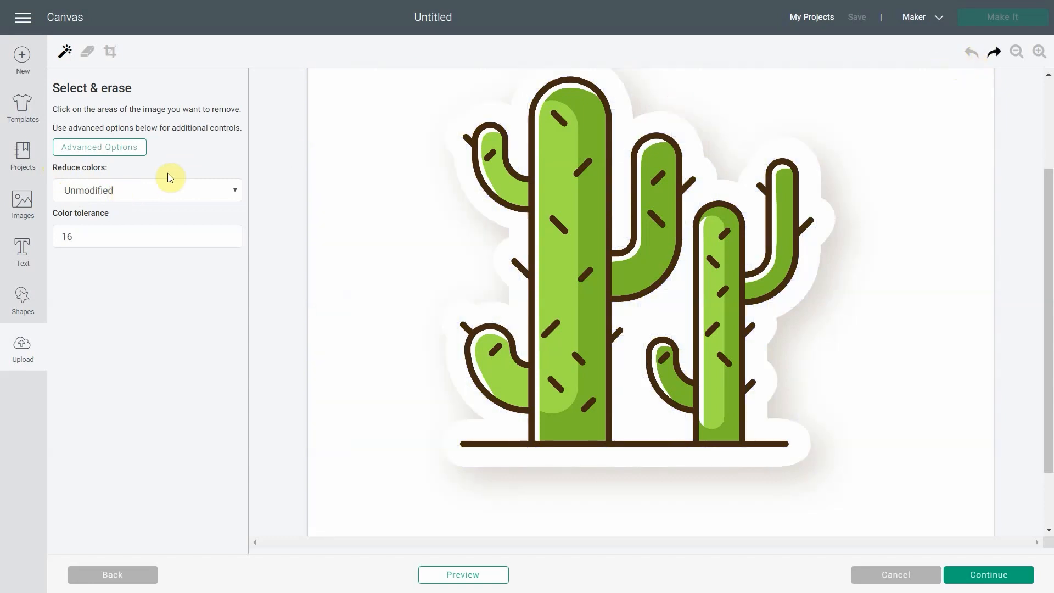
# - Try reducing the cactus image to 5 colors, and restore the color reduction to Unmodified
pyautogui.click(153, 196)
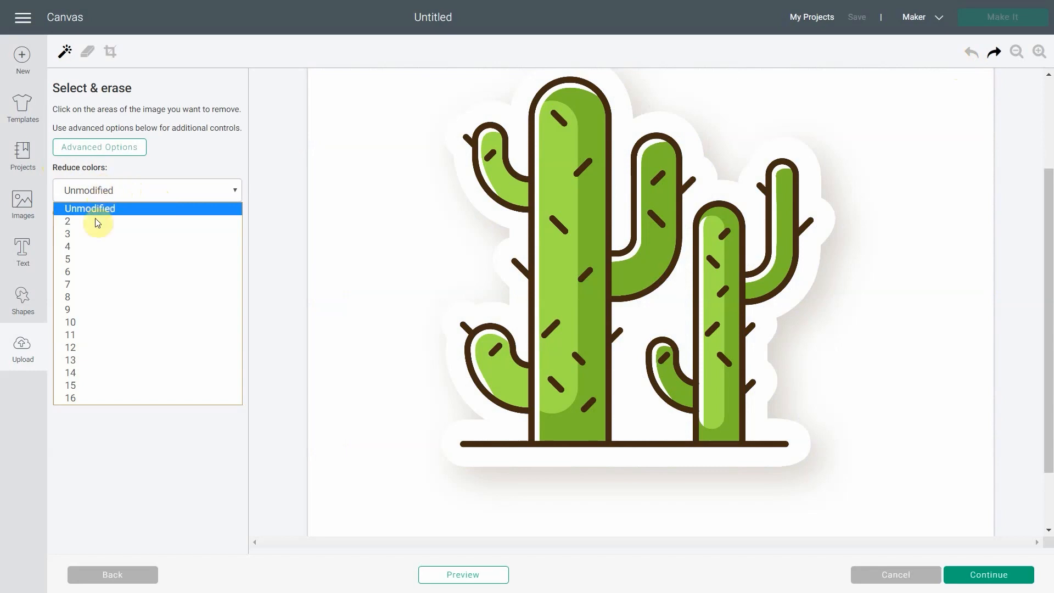
pyautogui.click(95, 260)
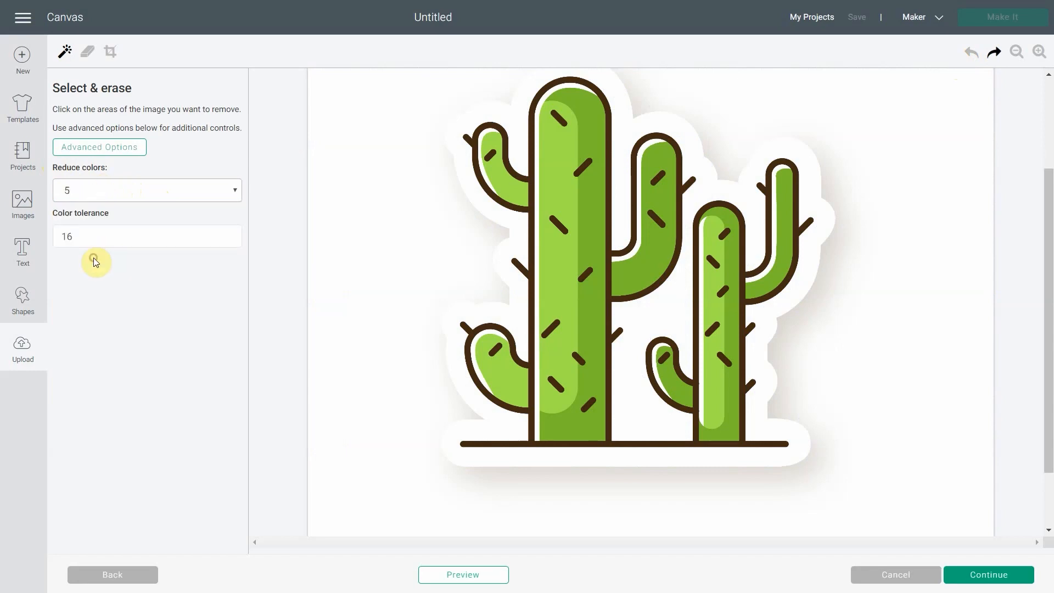
pyautogui.click(388, 321)
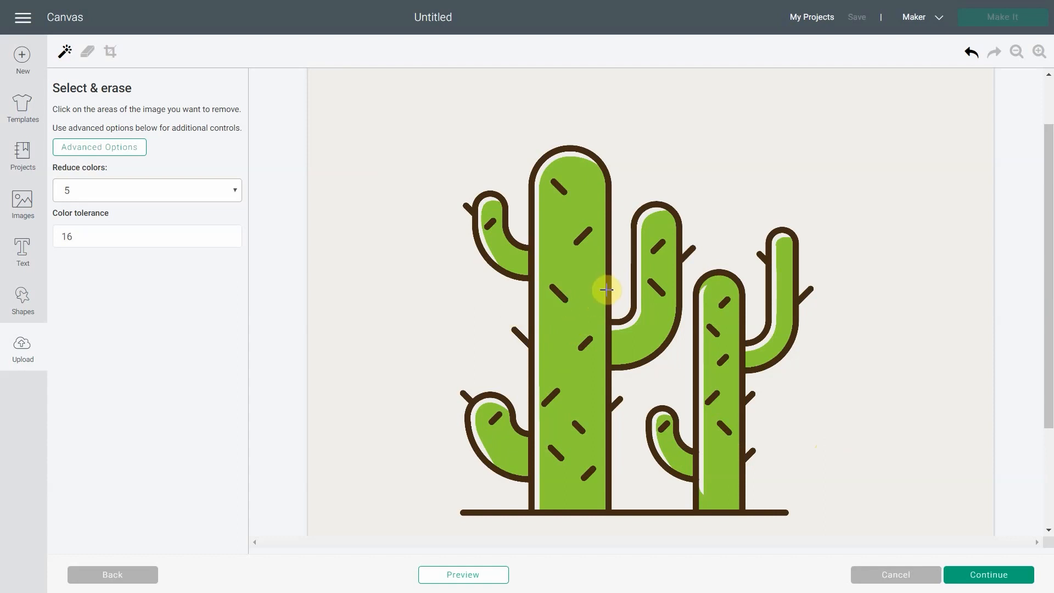
pyautogui.click(187, 195)
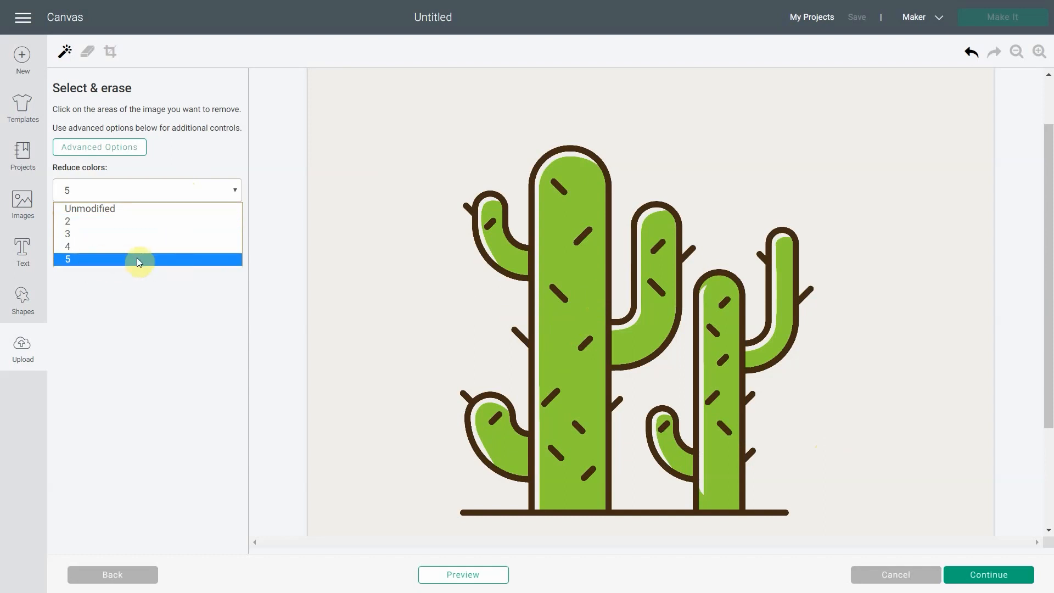
pyautogui.click(100, 209)
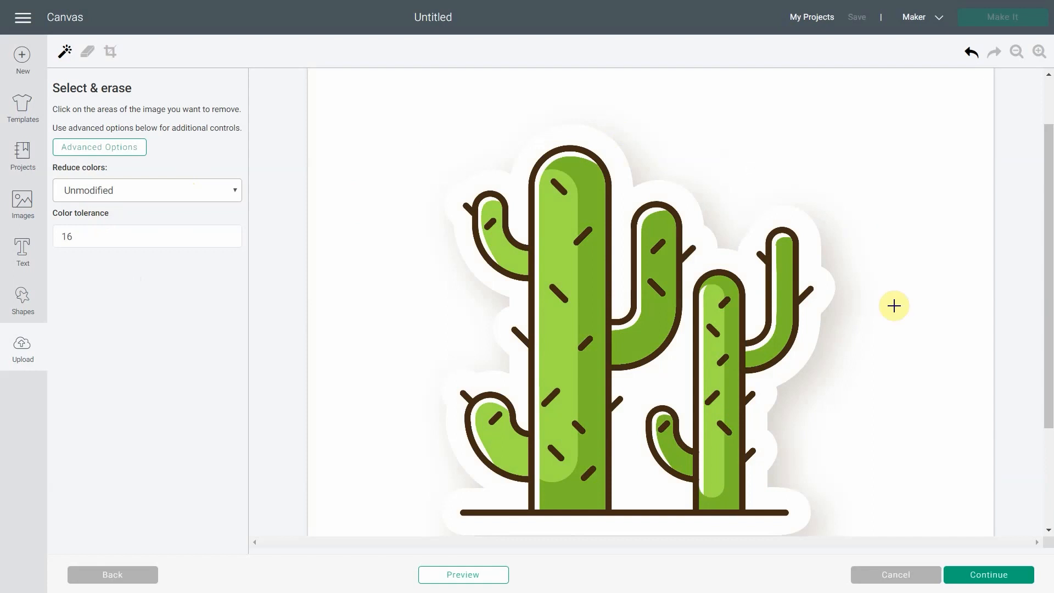
# - Try reducing the image to 8 colors, and return the setting to Unmodified
pyautogui.click(203, 196)
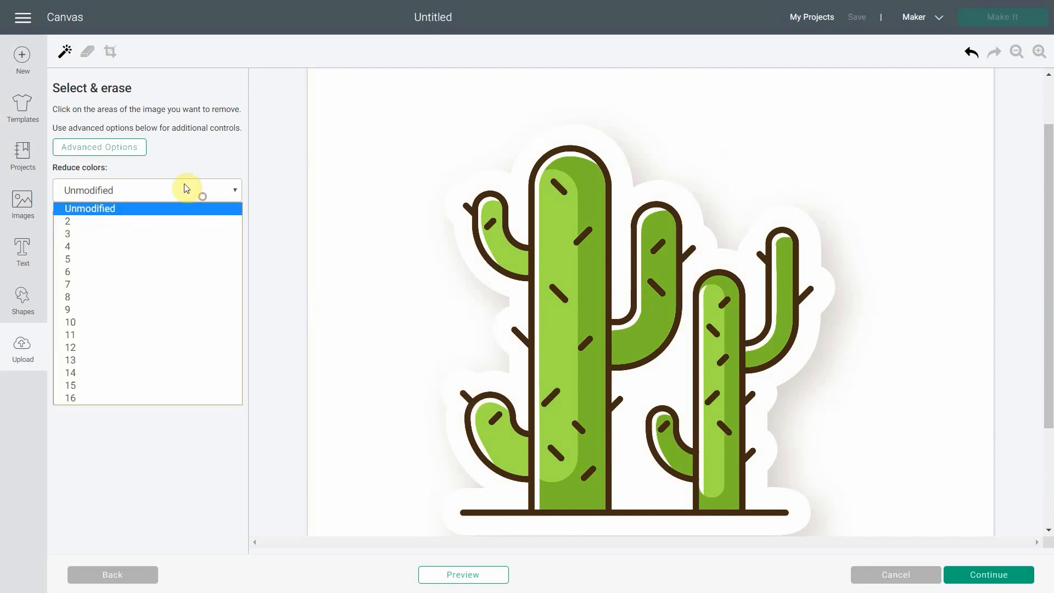
pyautogui.click(103, 297)
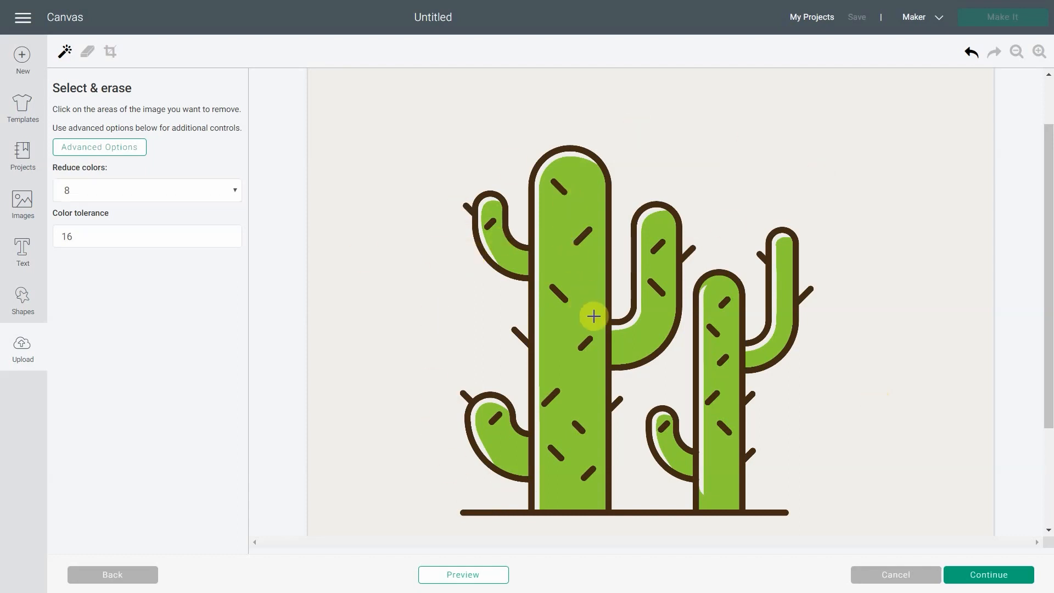
pyautogui.click(166, 196)
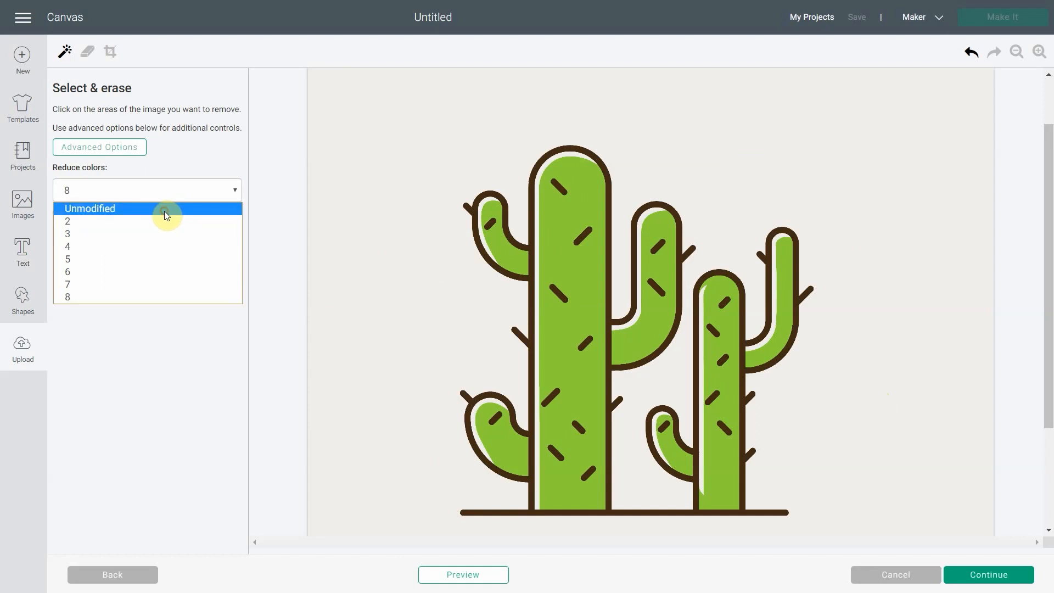
pyautogui.click(165, 211)
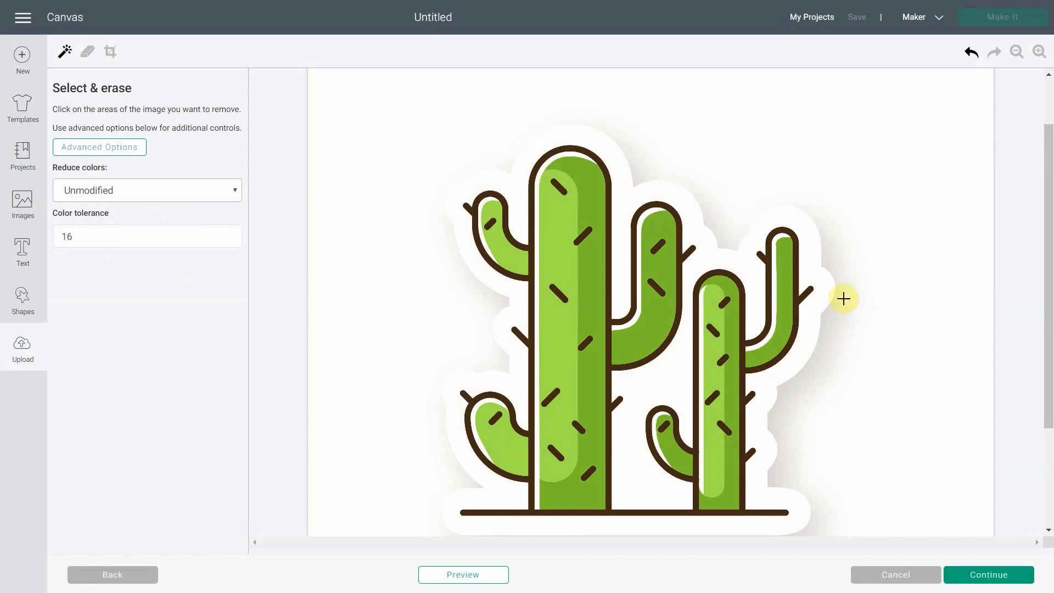
# - Erase the white background and its shadow around the cacti using a color tolerance of 50
pyautogui.click(766, 420)
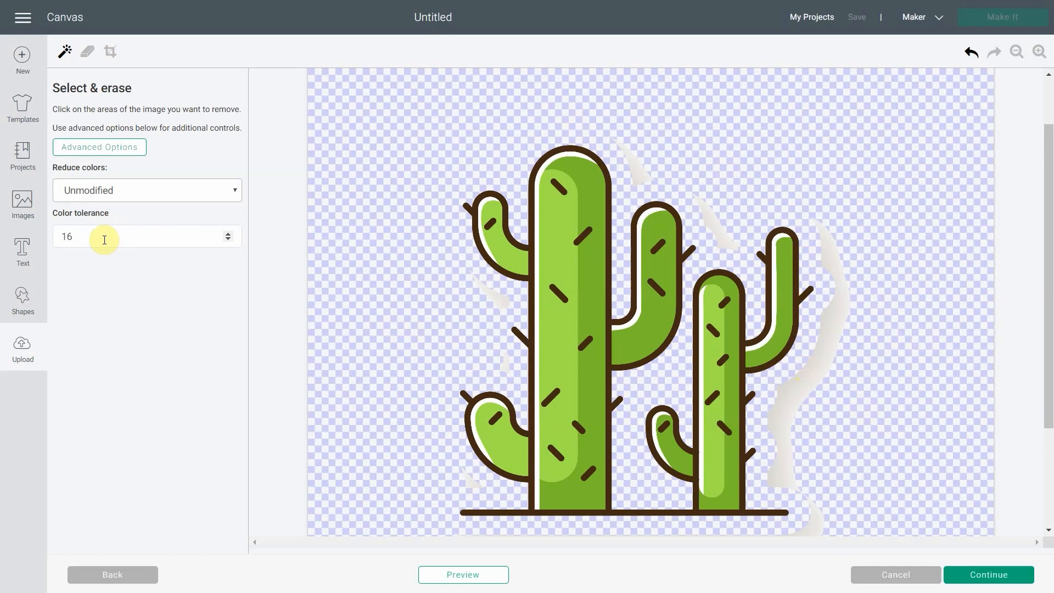
pyautogui.click(971, 52)
pyautogui.doubleClick(98, 238)
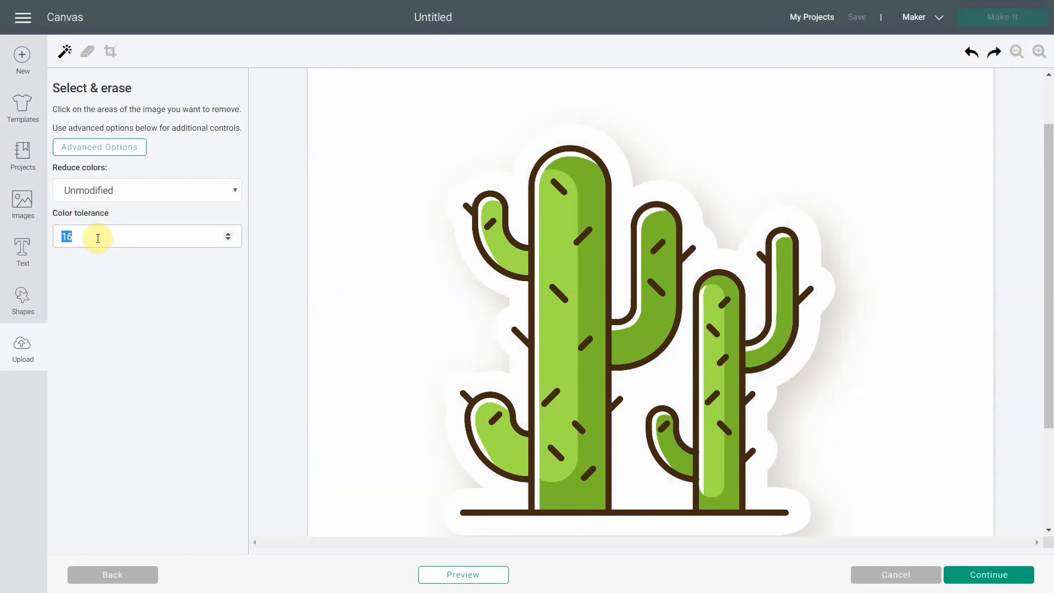
pyautogui.click(412, 285)
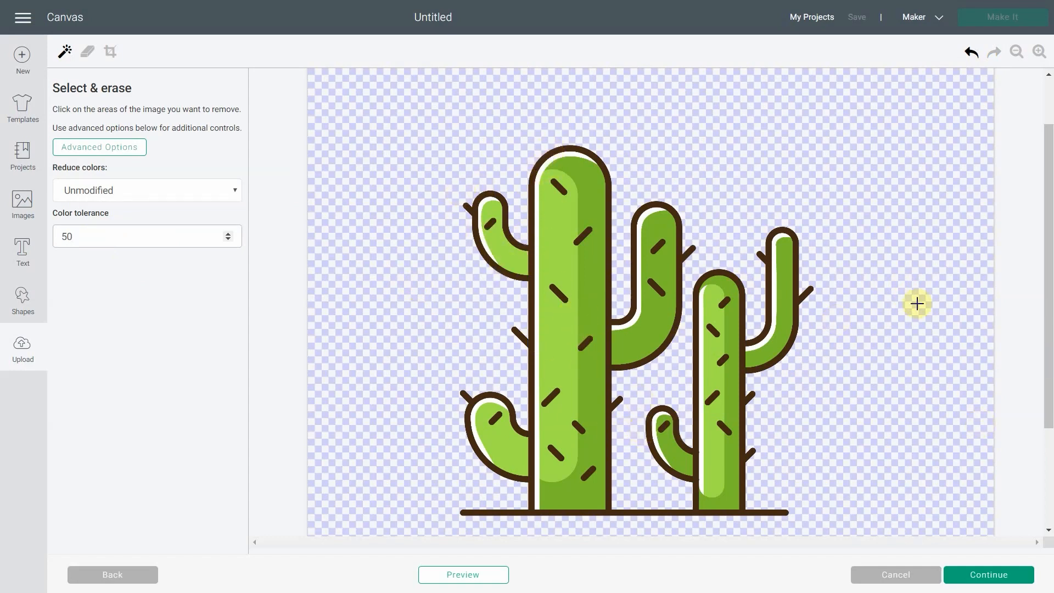
# - Erase the green fill and the white highlight inside the tallest cactus trunk
pyautogui.click(1039, 52)
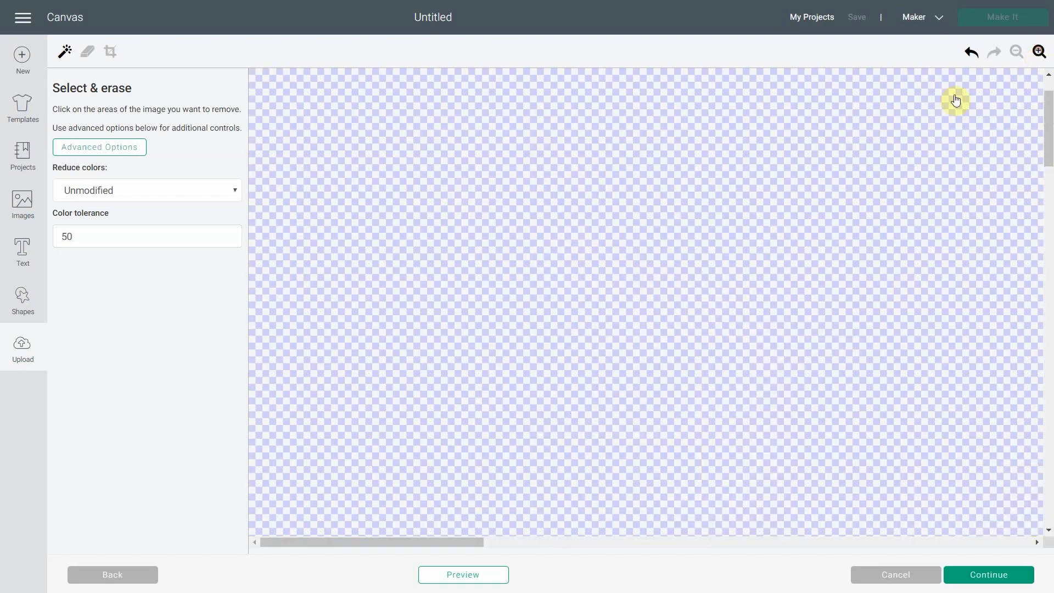
pyautogui.scroll(-10, 789, 169)
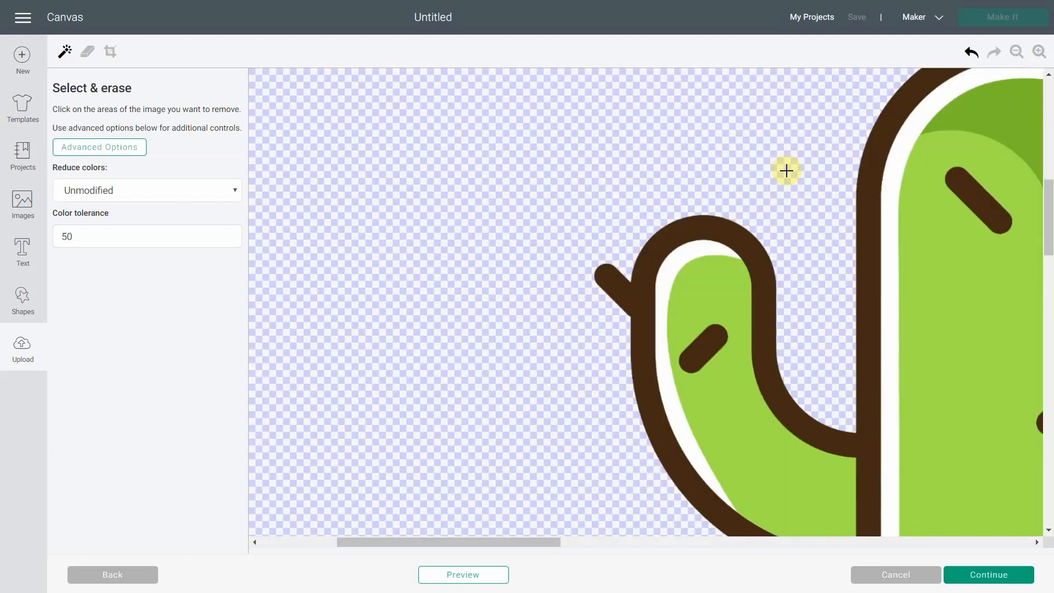
pyautogui.hscroll(6, 786, 170)
pyautogui.scroll(3, 785, 168)
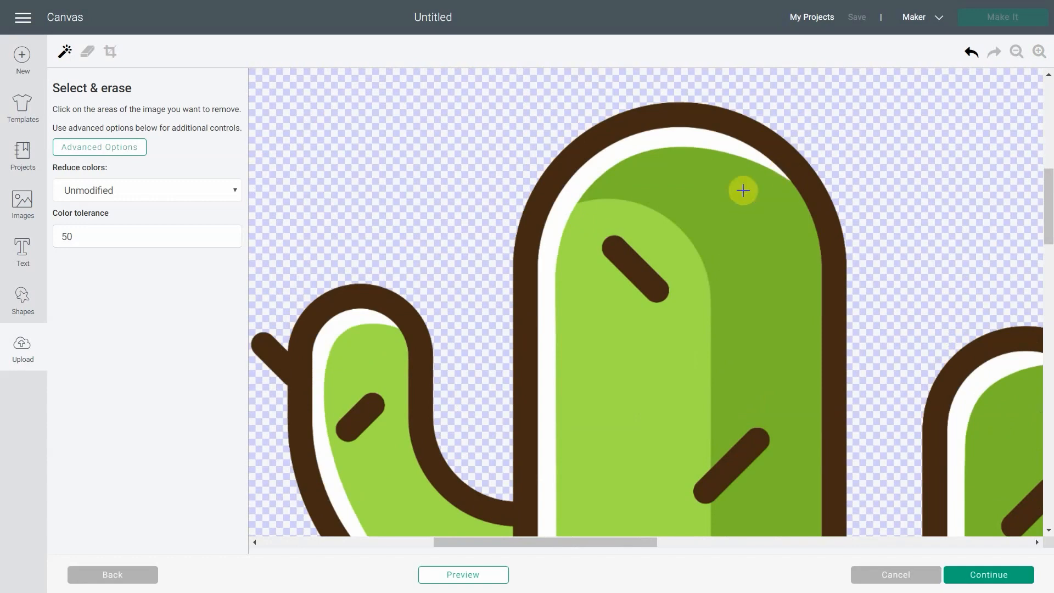
pyautogui.click(717, 227)
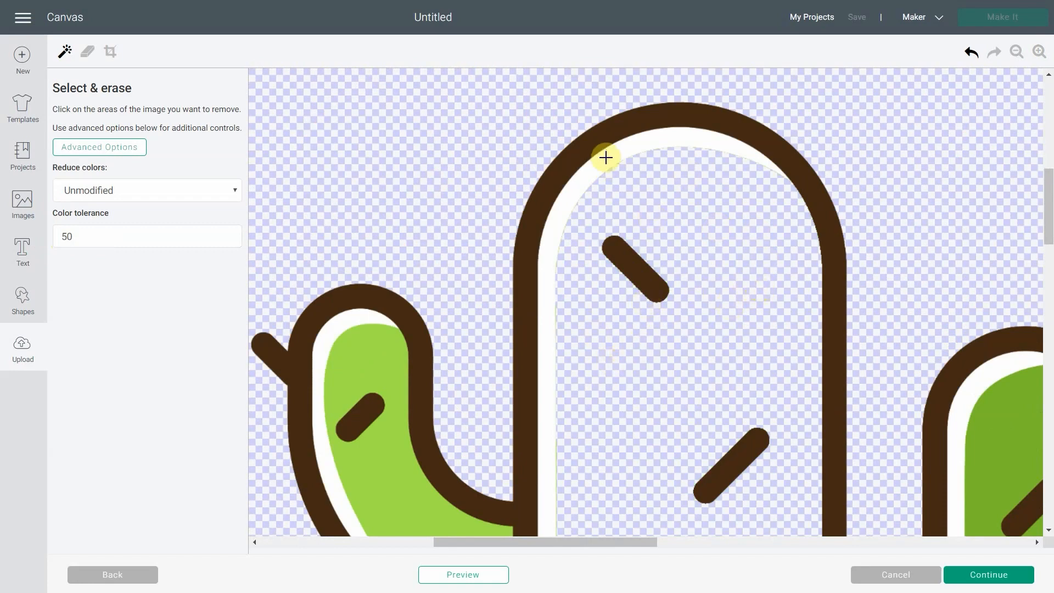
pyautogui.scroll(-5, 606, 181)
pyautogui.scroll(3, 606, 198)
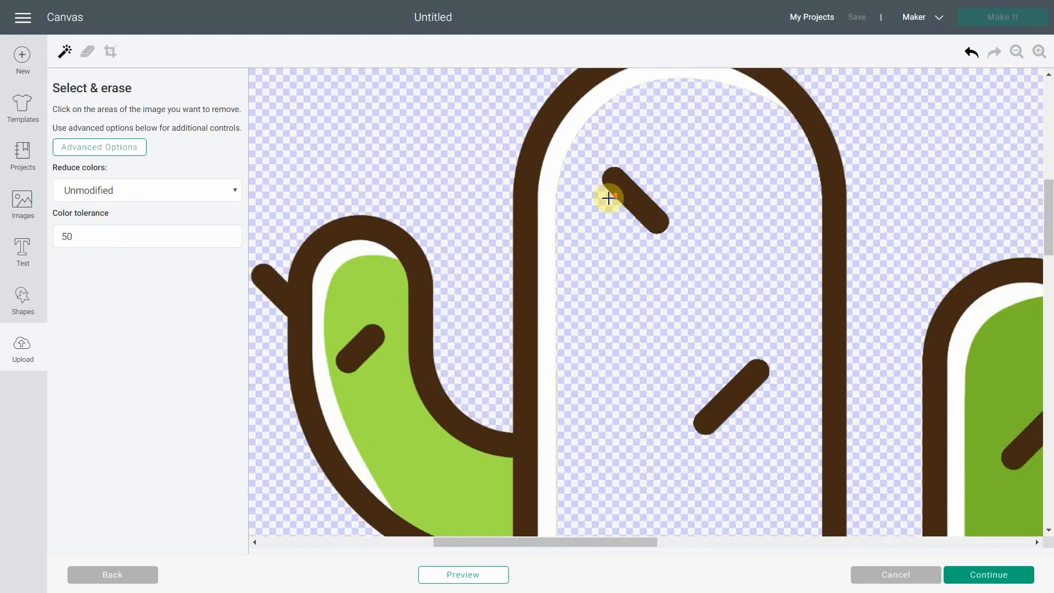
pyautogui.click(579, 120)
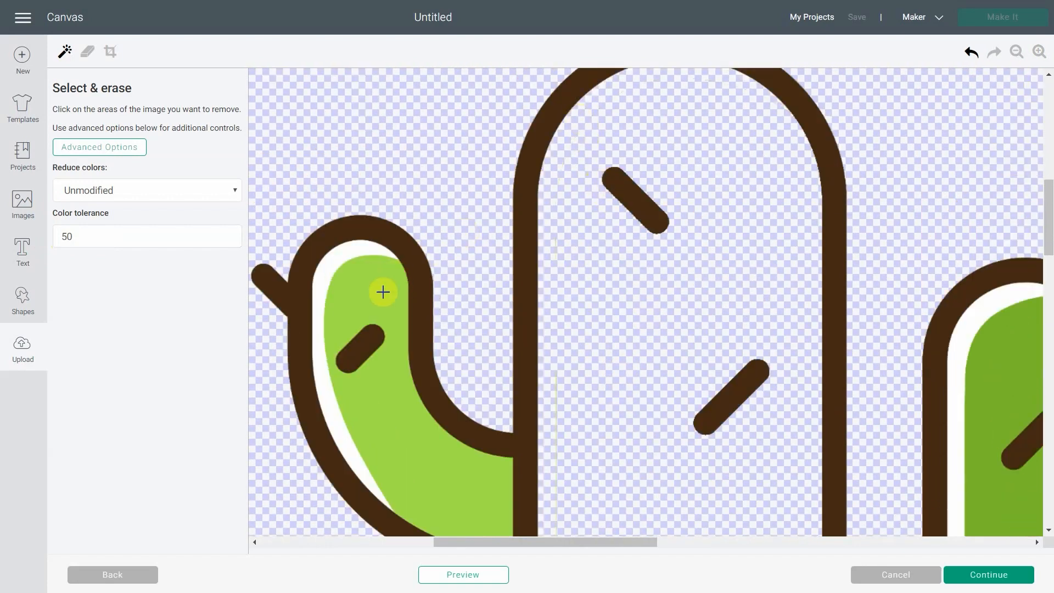
# - Erase the green fill and white highlight inside the upper-left arm of the tallest cactus
pyautogui.click(345, 271)
pyautogui.click(332, 262)
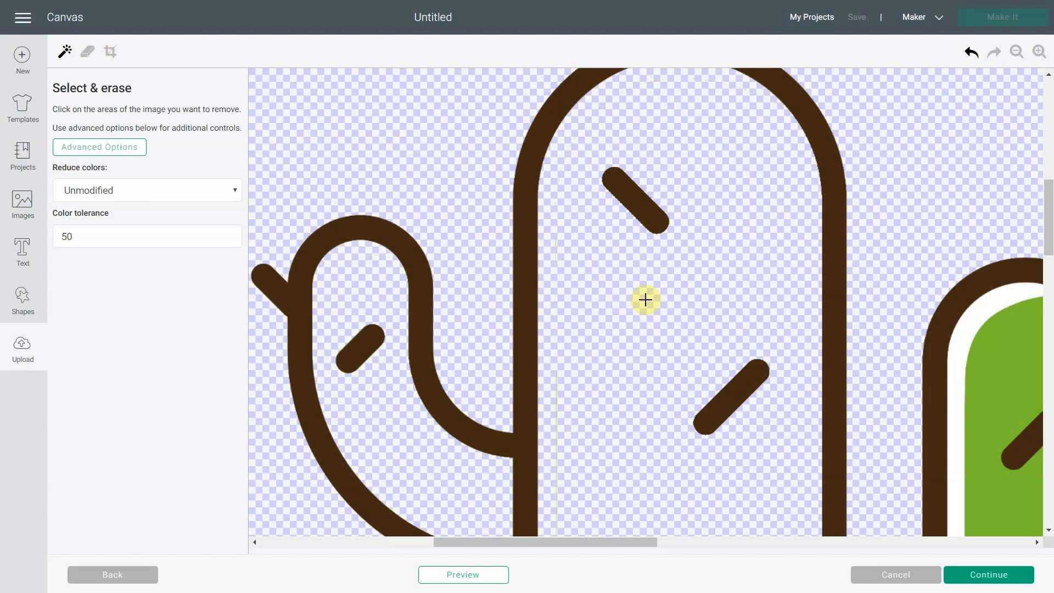
pyautogui.scroll(-5, 645, 298)
pyautogui.scroll(-6, 645, 298)
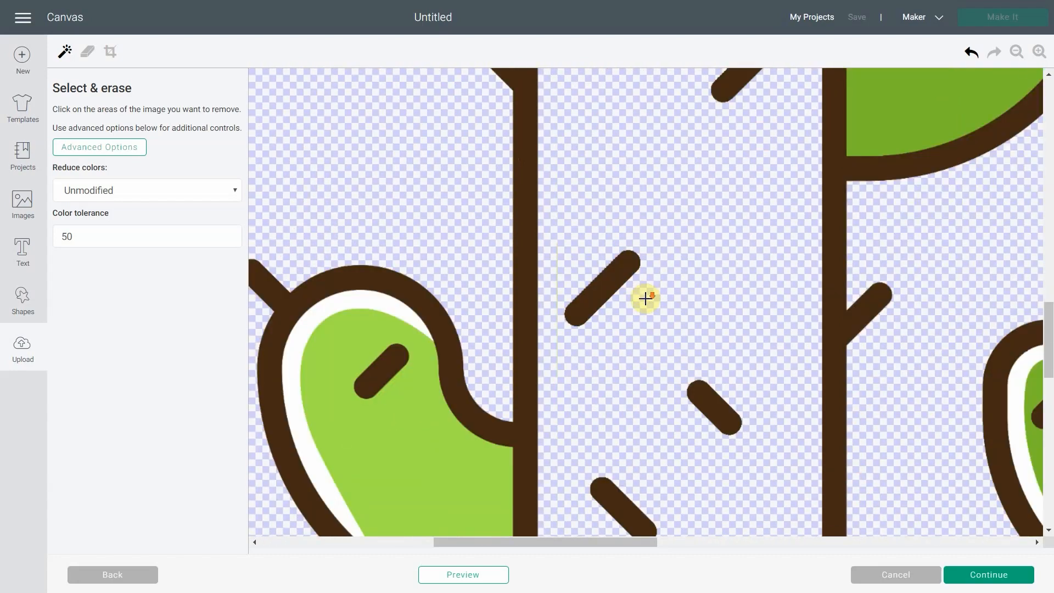
pyautogui.scroll(8, 646, 295)
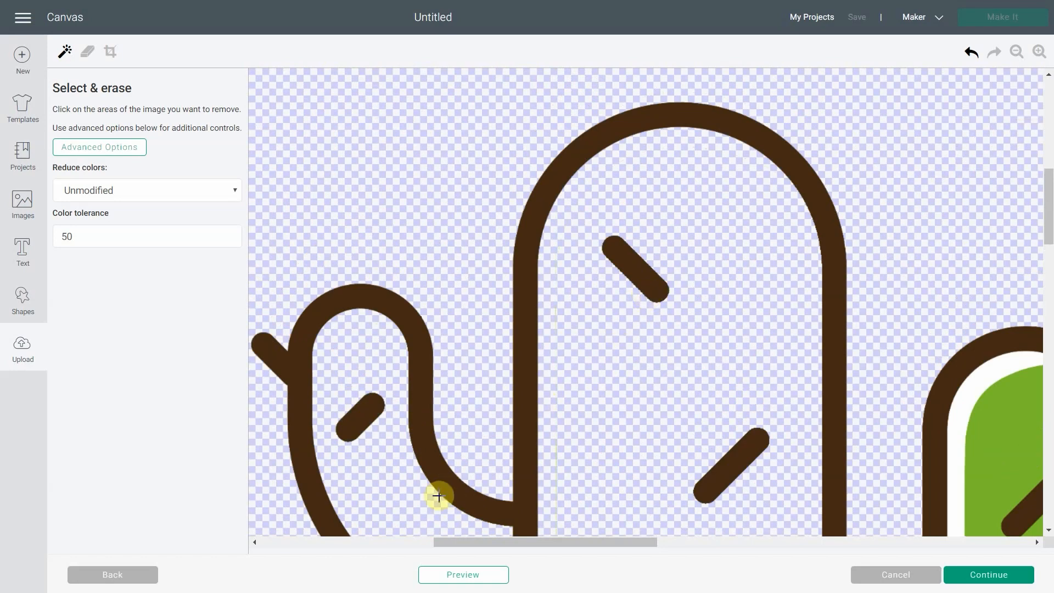
# - Preview the cut image and inspect the tallest cactus's trunk and upper-left arm for leftover specks
pyautogui.click(489, 577)
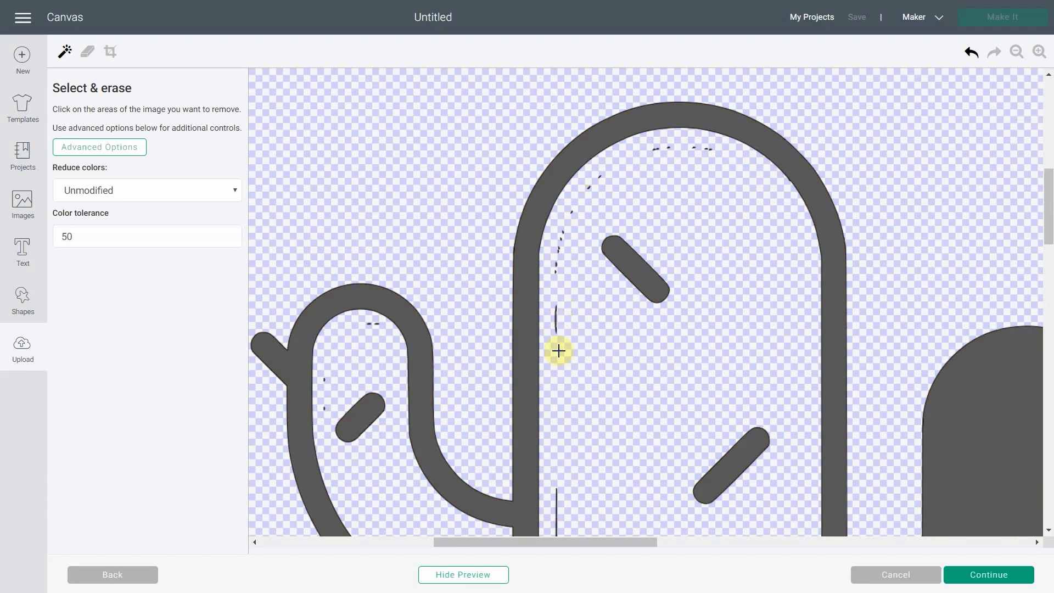
pyautogui.scroll(-5, 559, 350)
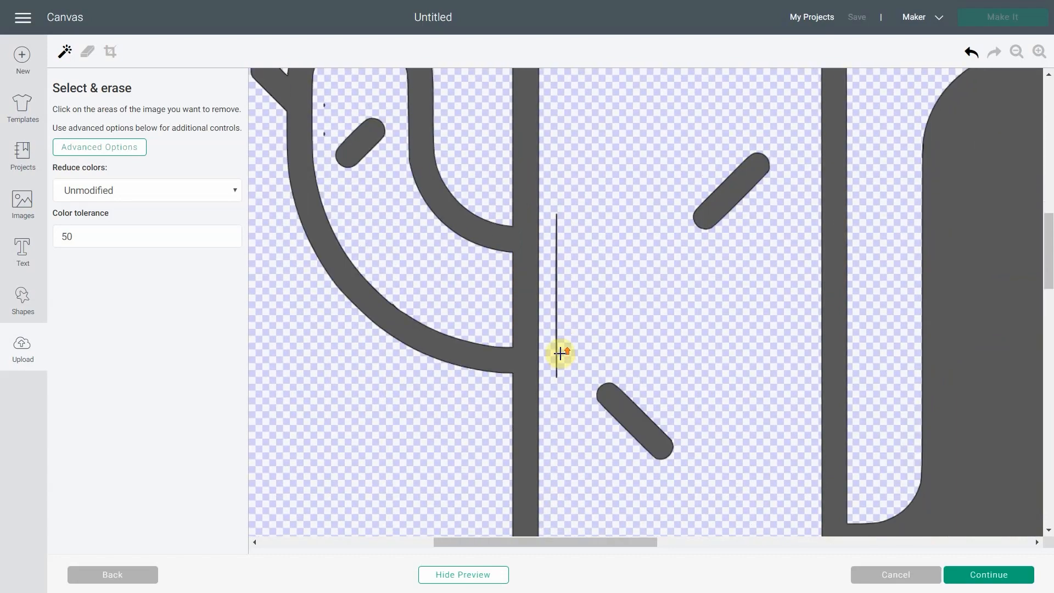
pyautogui.scroll(4, 555, 255)
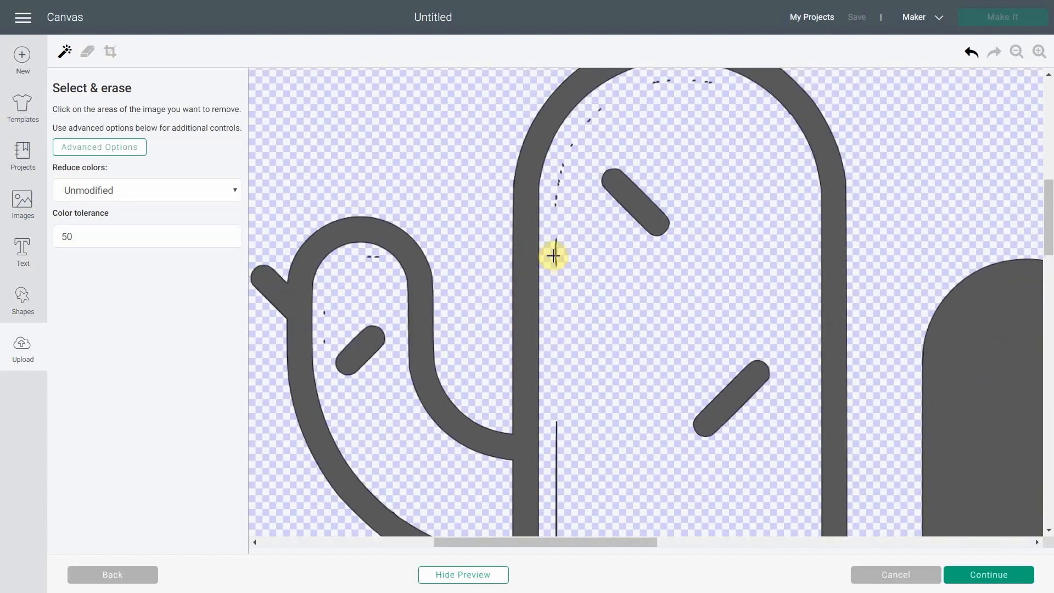
# - Undo the last three erasures, and erase the tallest trunk's white highlight again with a color tolerance of 100
pyautogui.click(972, 57)
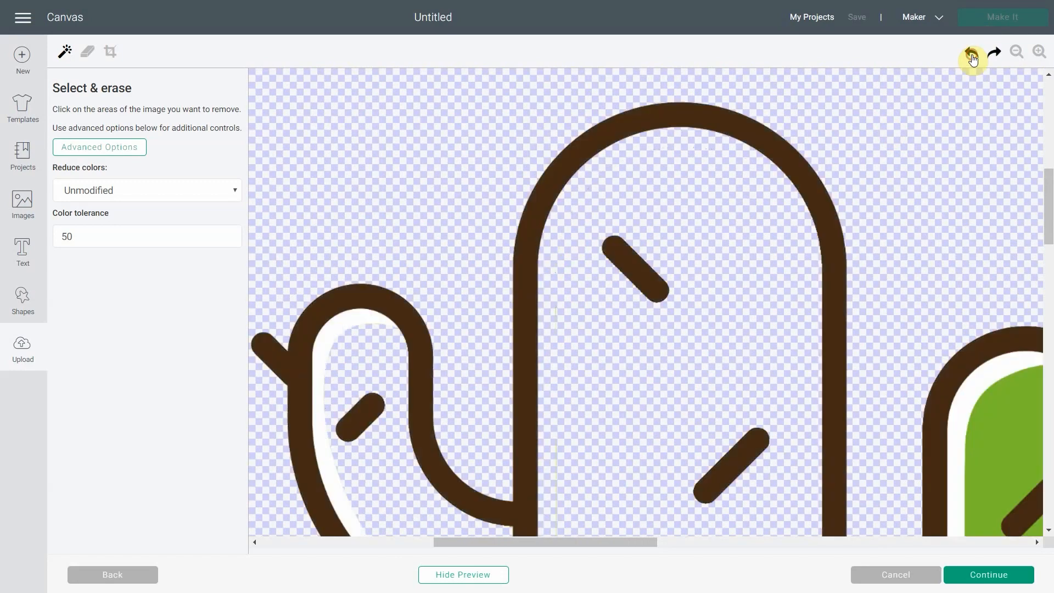
pyautogui.click(972, 57)
pyautogui.click(972, 56)
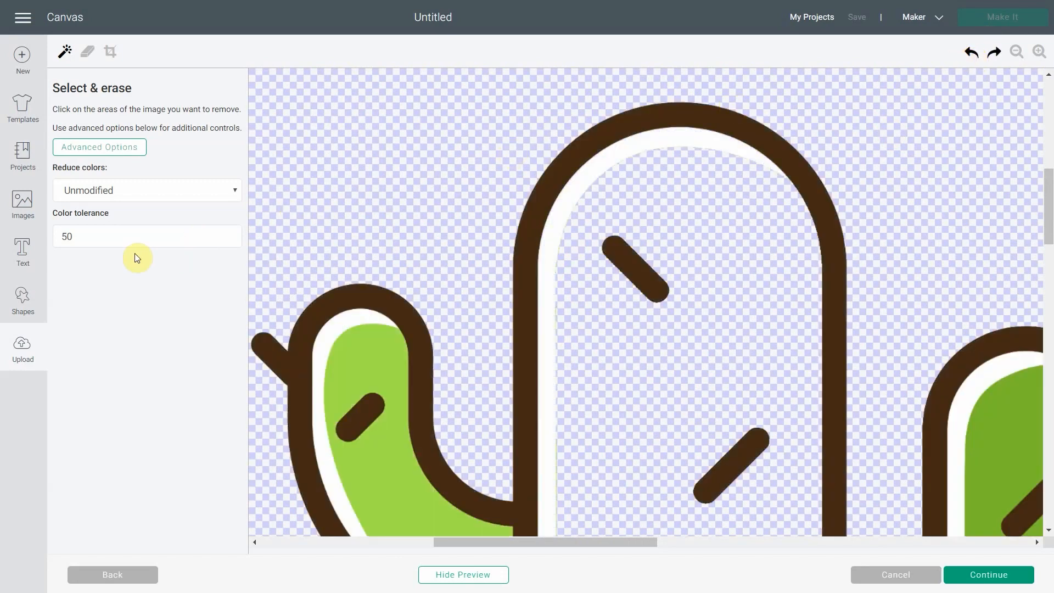
pyautogui.doubleClick(102, 237)
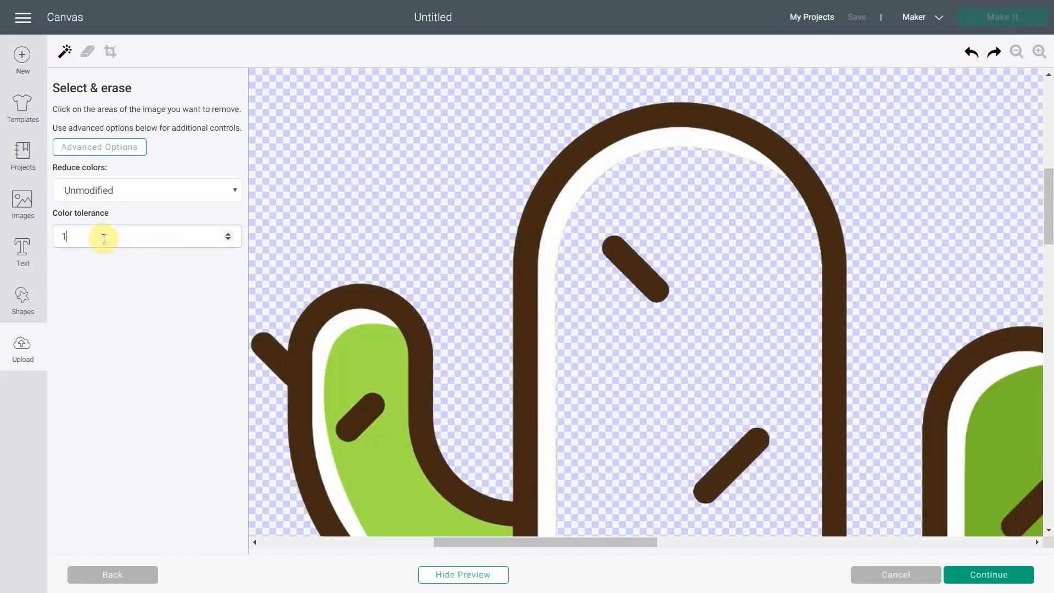
pyautogui.click(577, 193)
# - Preview the cut image and check along the full height of the tallest cactus trunk for remaining specks
pyautogui.click(471, 573)
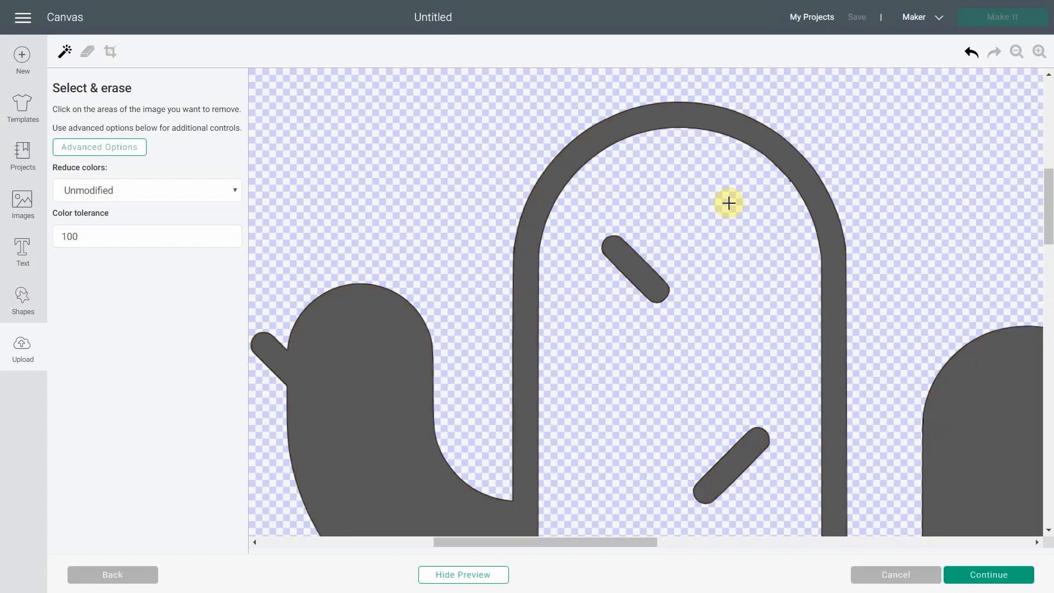
pyautogui.scroll(-10, 560, 302)
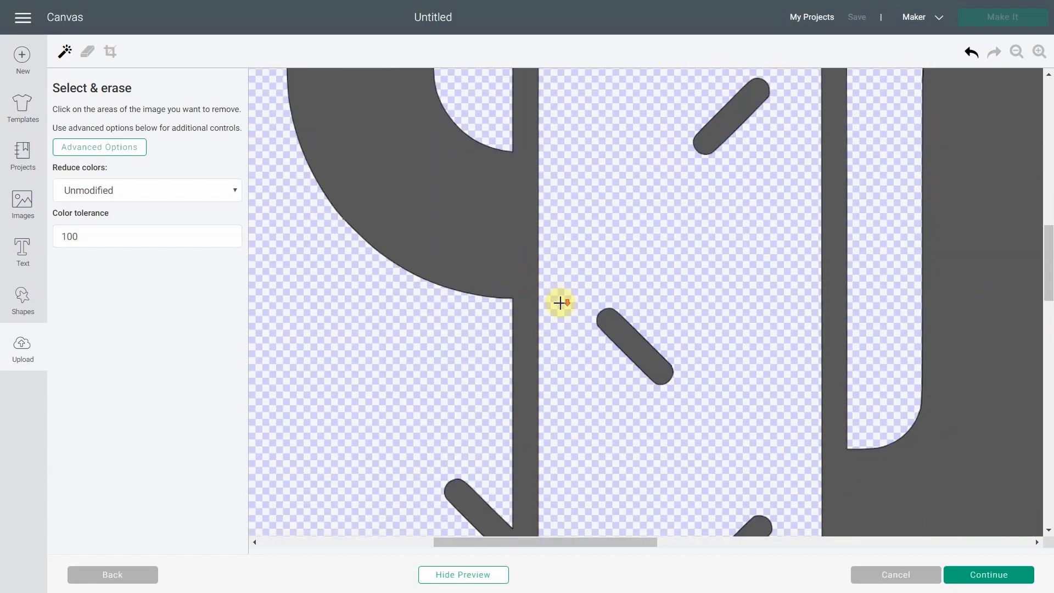
pyautogui.scroll(-3, 561, 302)
pyautogui.scroll(10, 560, 302)
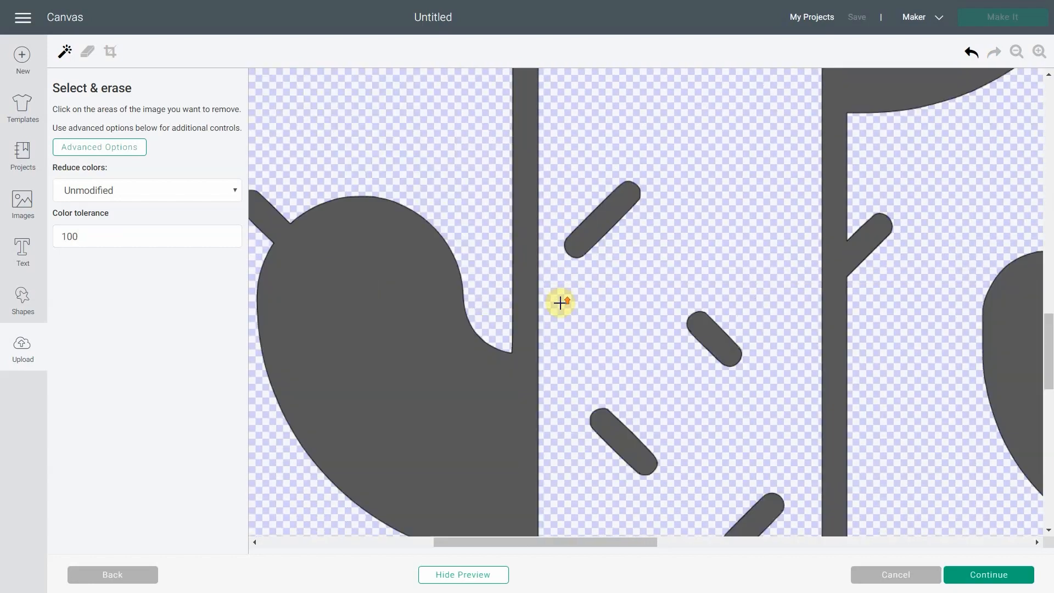
pyautogui.scroll(2, 561, 301)
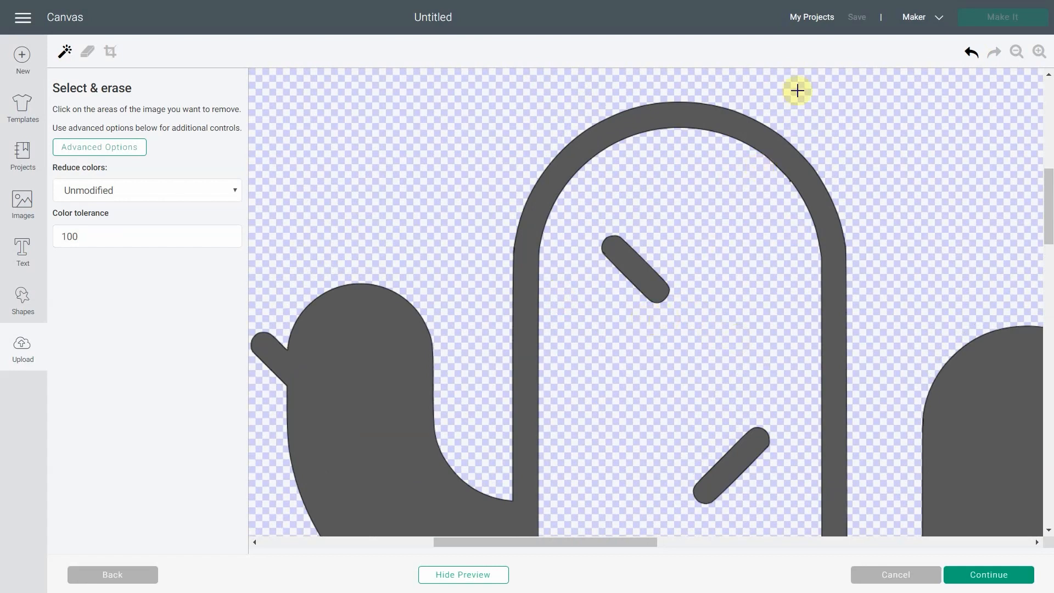
pyautogui.click(664, 378)
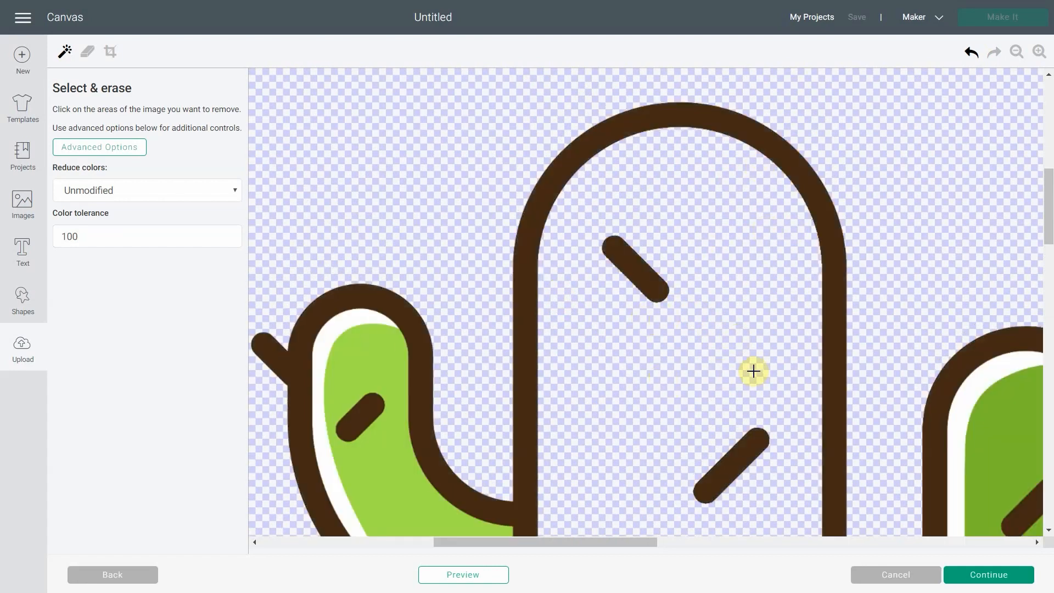
# - Try to erase the green fill in the tallest cactus's right arm at a color tolerance of 100, and undo it
pyautogui.hscroll(3, 752, 370)
pyautogui.scroll(-5, 753, 364)
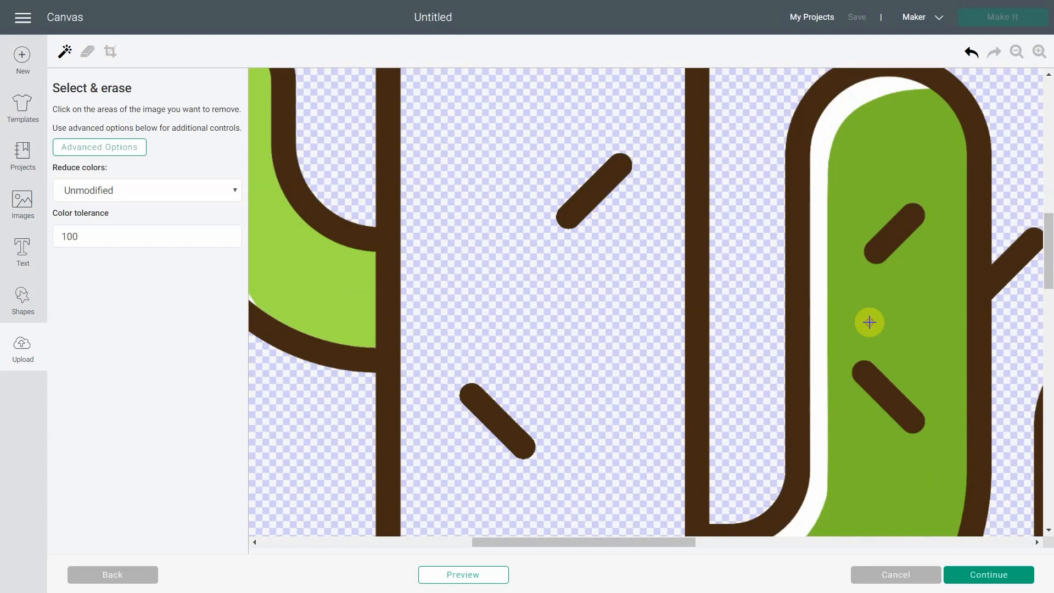
pyautogui.click(869, 322)
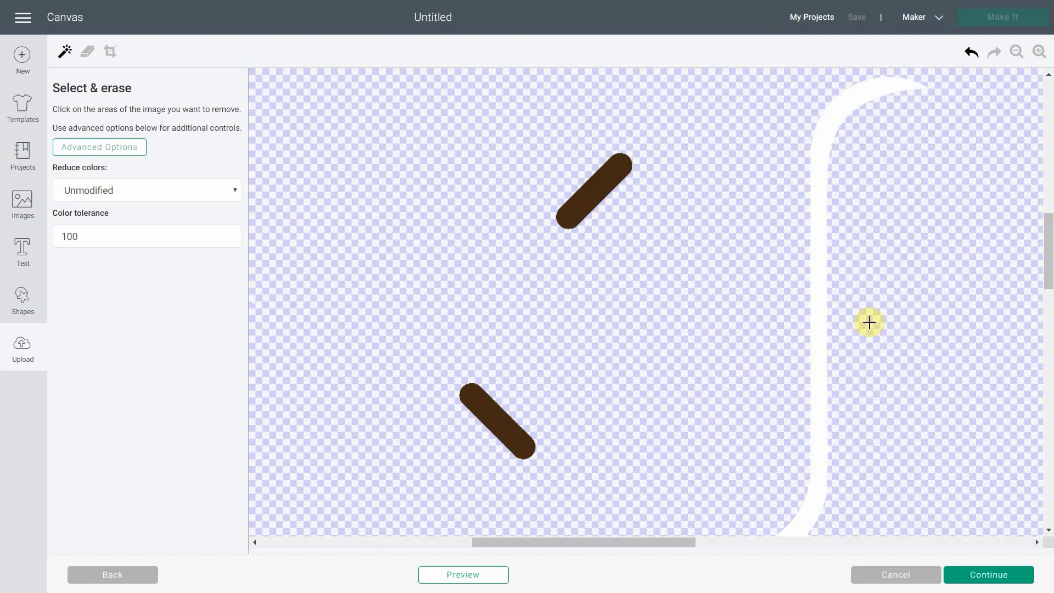
pyautogui.click(972, 52)
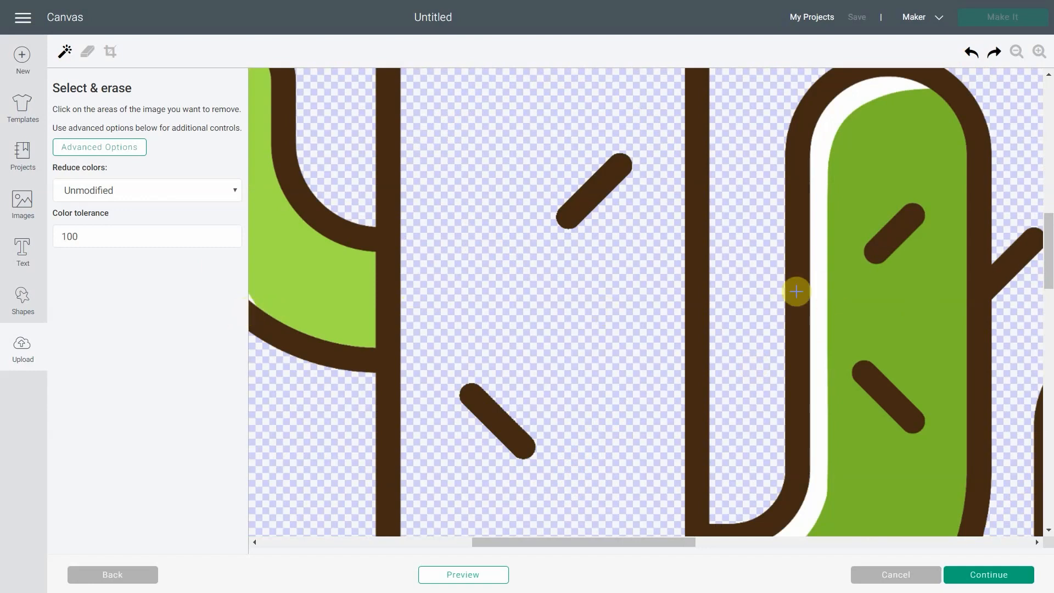
# - Set the color tolerance to 75 and erase the green fill and white highlight inside the tallest cactus's right arm
pyautogui.click(90, 231)
pyautogui.doubleClick(90, 230)
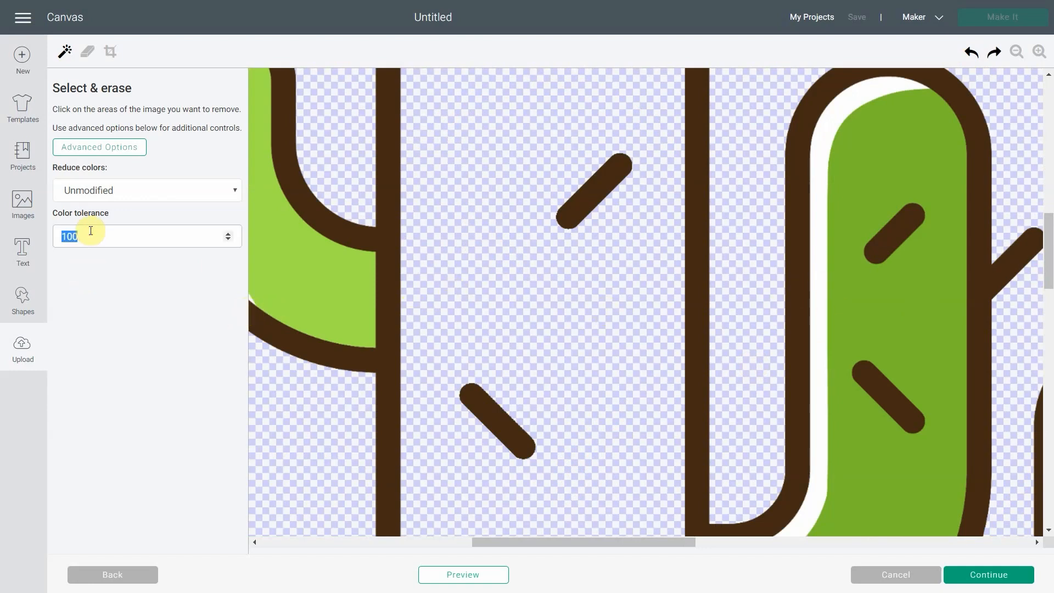
pyautogui.click(860, 214)
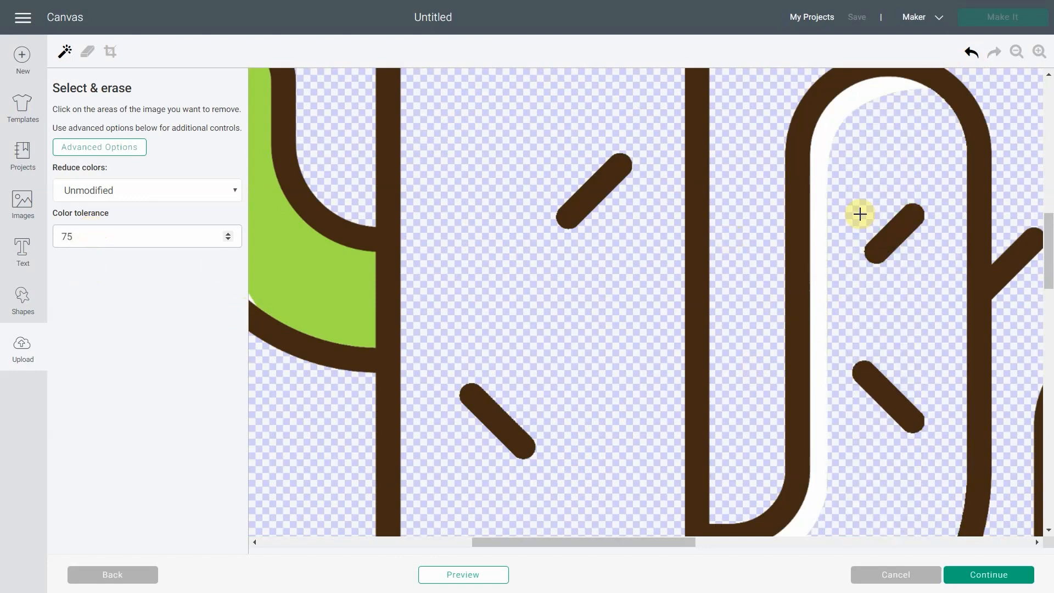
pyautogui.click(824, 205)
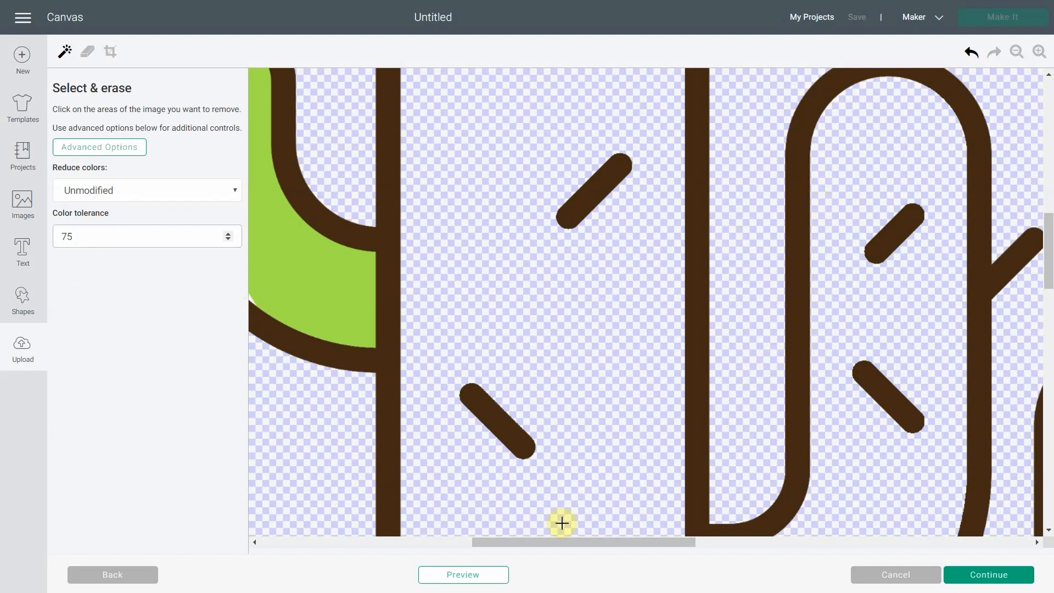
# - Preview the cut image and inspect the tallest cactus's right arm and lower trunk for leftovers
pyautogui.click(483, 577)
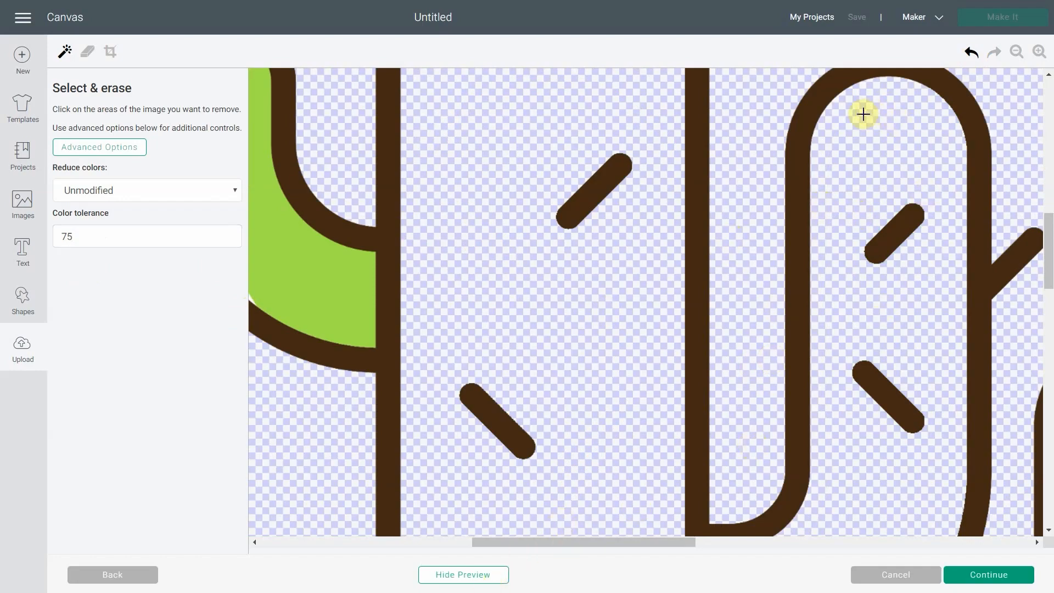
pyautogui.scroll(-3, 816, 400)
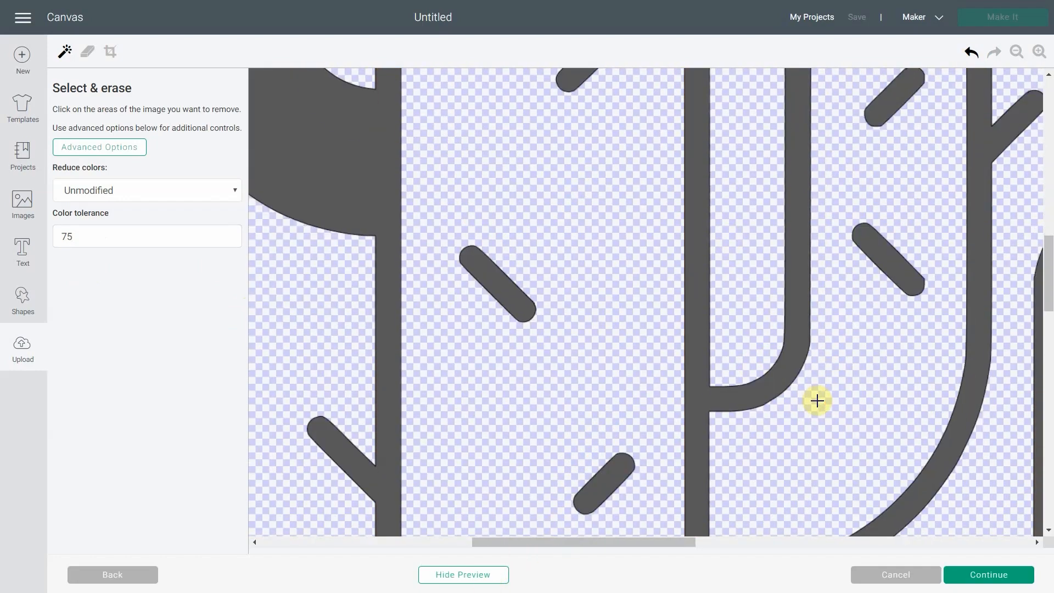
pyautogui.scroll(-10, 817, 400)
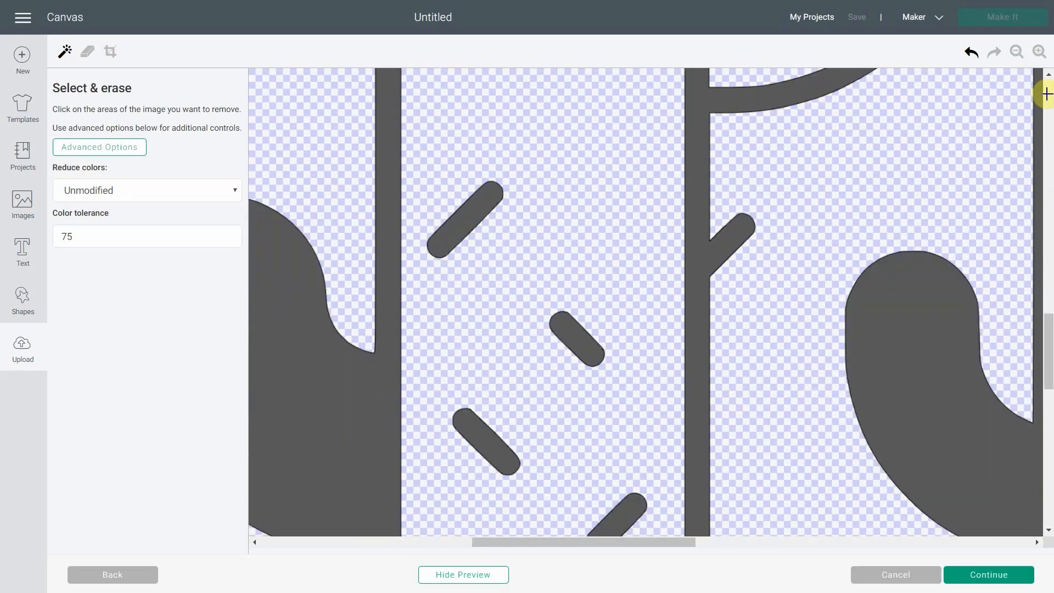
pyautogui.click(468, 575)
# - Erase the green fill and white highlight inside the tallest cactus's lower-left arm
pyautogui.hscroll(-3, 379, 369)
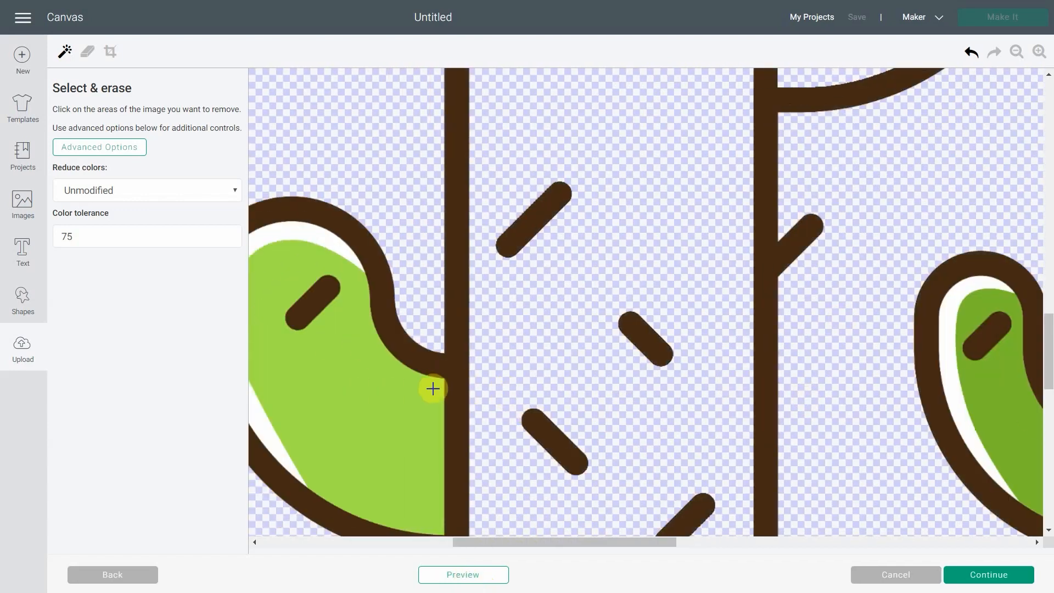
pyautogui.hscroll(-3, 354, 383)
pyautogui.click(365, 369)
pyautogui.click(298, 333)
# - Erase the green fill and white highlight inside the shorter cactus's lower-left arm
pyautogui.scroll(-6, 537, 387)
pyautogui.scroll(1, 537, 386)
pyautogui.hscroll(1, 537, 386)
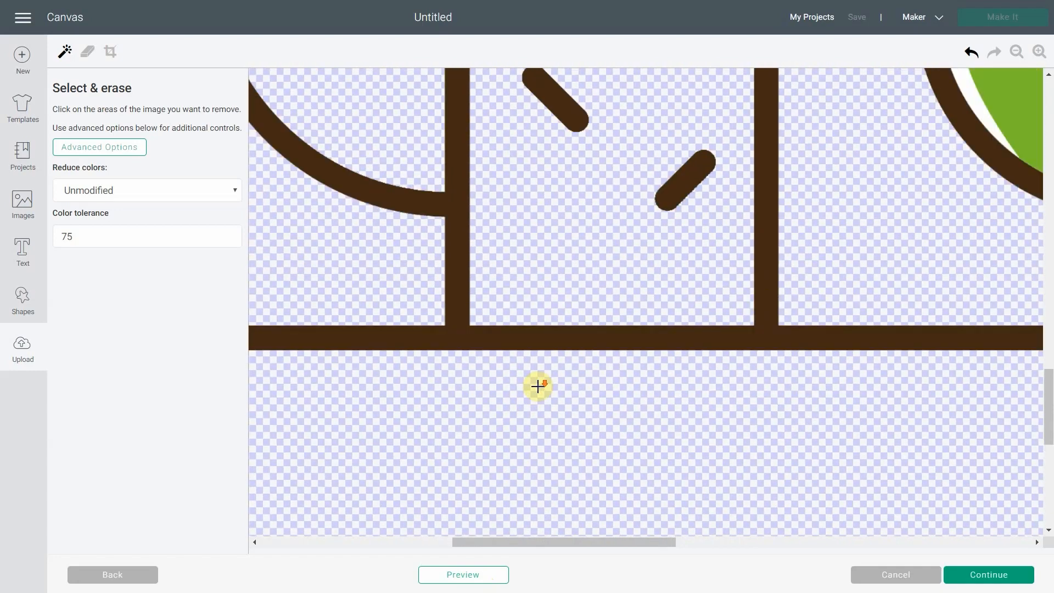
pyautogui.scroll(-1, 538, 387)
pyautogui.hscroll(4, 538, 387)
pyautogui.hscroll(4, 538, 386)
pyautogui.scroll(4, 538, 385)
pyautogui.click(454, 281)
pyautogui.click(402, 233)
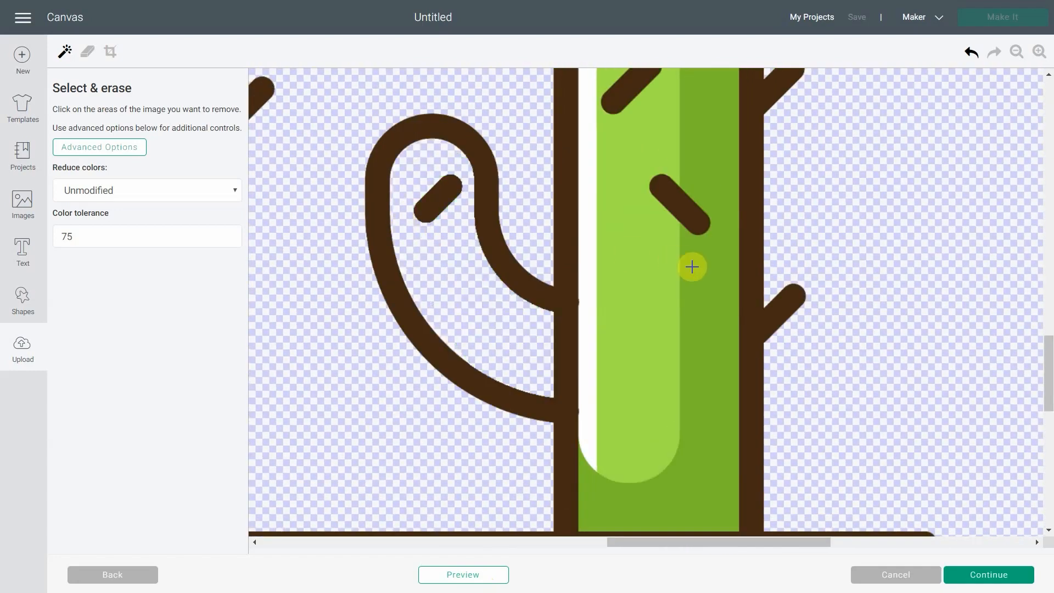
# - Erase the dark green, light green and white areas inside the shorter cactus's trunk
pyautogui.click(692, 267)
pyautogui.click(648, 263)
pyautogui.click(591, 232)
# - Erase the green fill and white highlight inside the shorter cactus's right arm
pyautogui.scroll(6, 593, 232)
pyautogui.click(842, 290)
pyautogui.click(844, 273)
# - Preview the cut image and examine both cacti for areas that still need erasing
pyautogui.scroll(5, 844, 272)
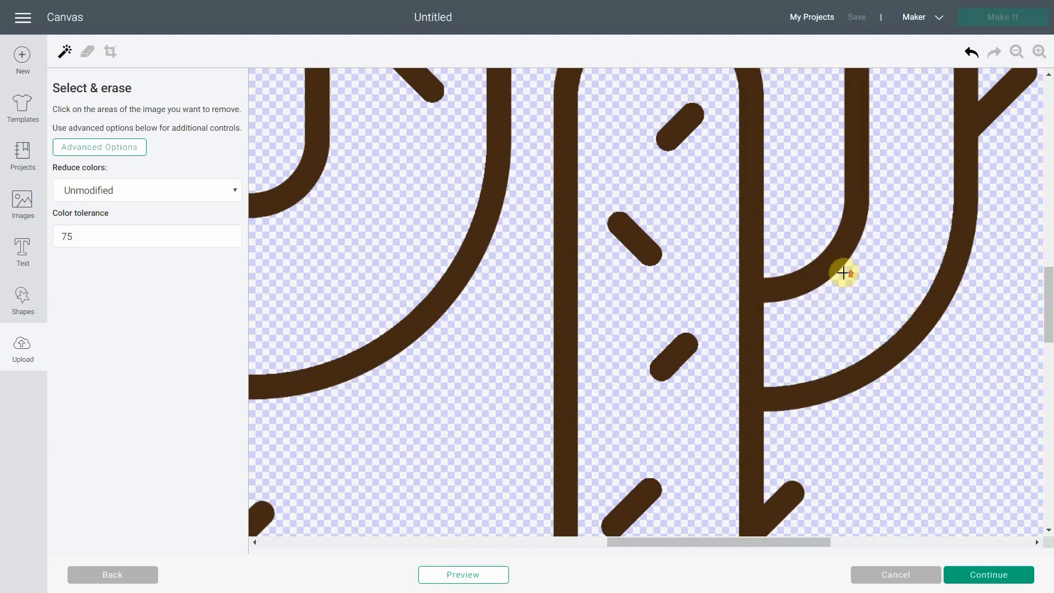
pyautogui.hscroll(-1, 840, 269)
pyautogui.hscroll(-3, 840, 268)
pyautogui.scroll(2, 840, 265)
pyautogui.click(501, 574)
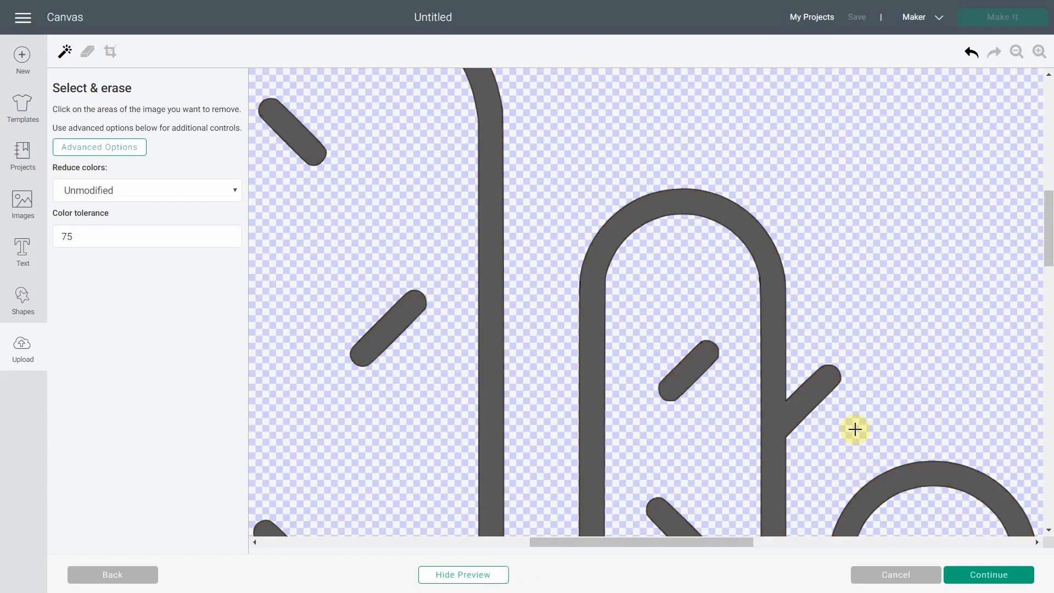
pyautogui.hscroll(-3, 794, 410)
pyautogui.scroll(3, 793, 407)
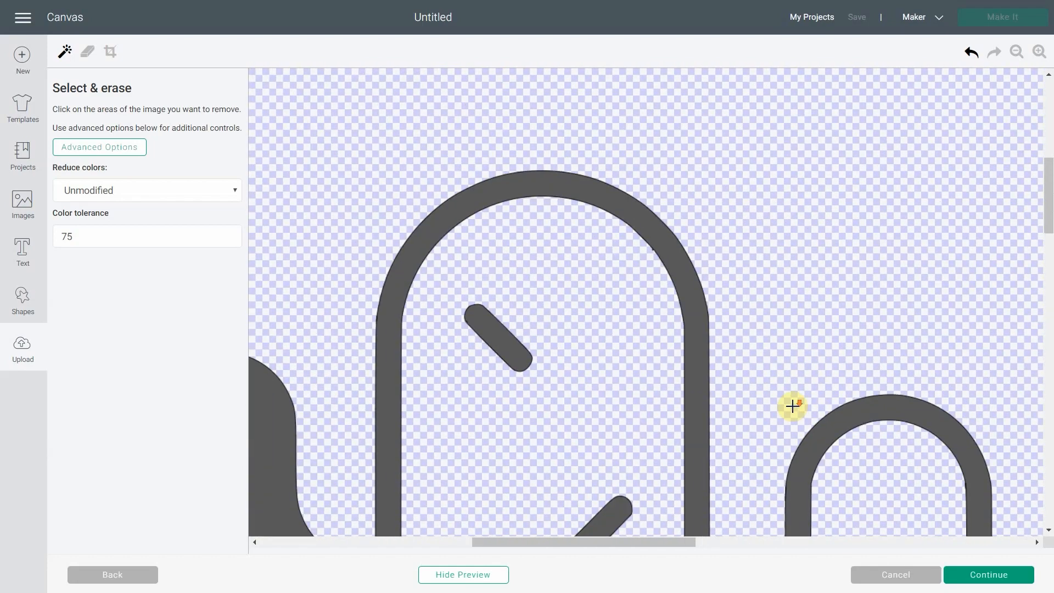
pyautogui.scroll(-4, 791, 405)
pyautogui.hscroll(-4, 791, 405)
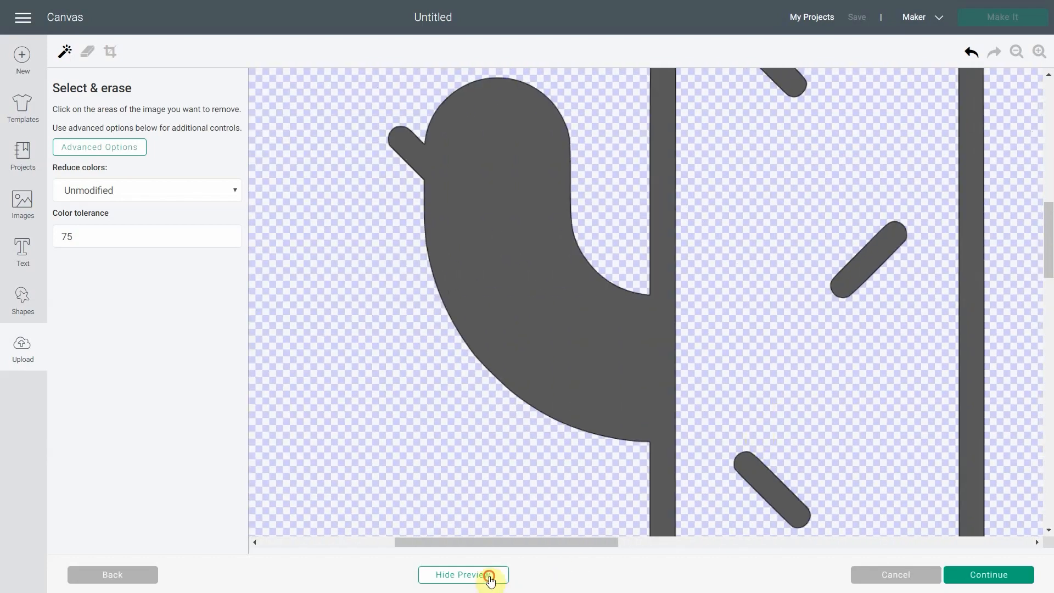
# - Leave the preview and erase the green fill and white highlight inside the tallest cactus's upper-left arm
pyautogui.click(488, 574)
pyautogui.click(478, 278)
pyautogui.click(478, 279)
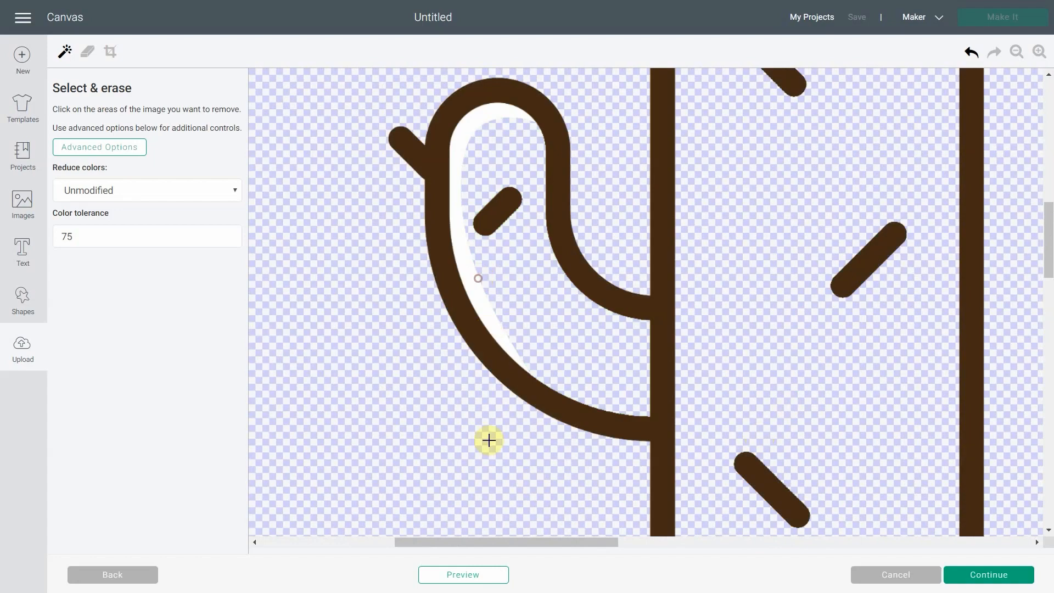
# - Preview the cut image once more and check the arms, trunks and ground line of both cacti
pyautogui.click(480, 576)
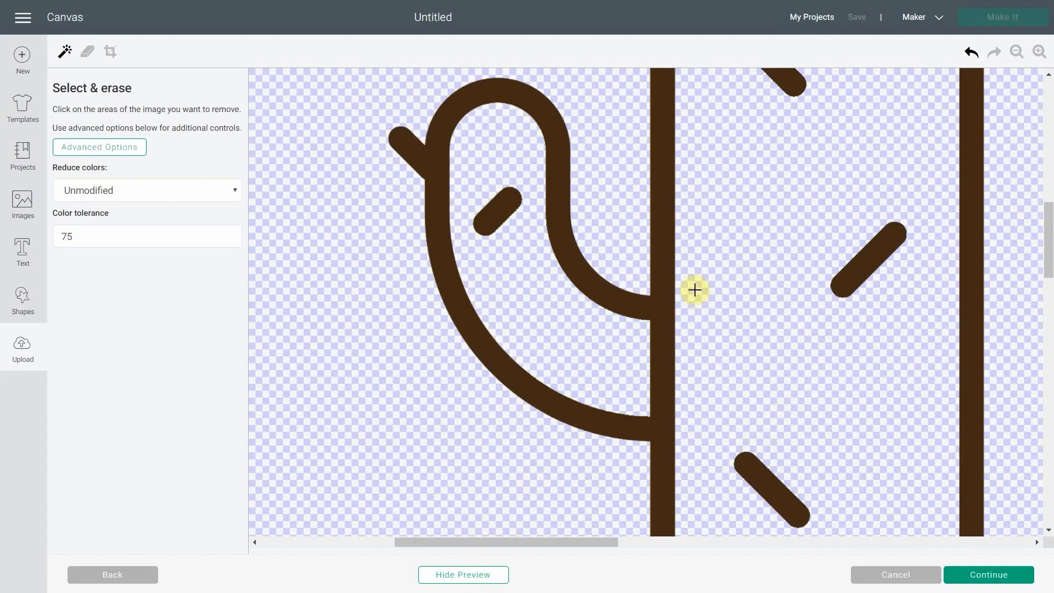
pyautogui.scroll(-10, 695, 288)
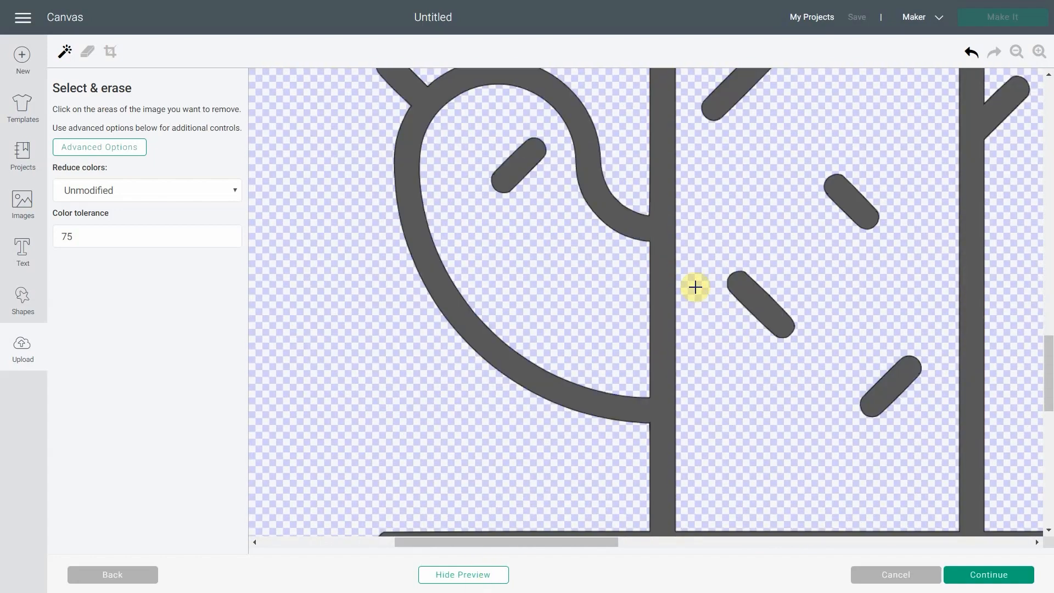
pyautogui.scroll(-5, 695, 287)
pyautogui.hscroll(10, 698, 285)
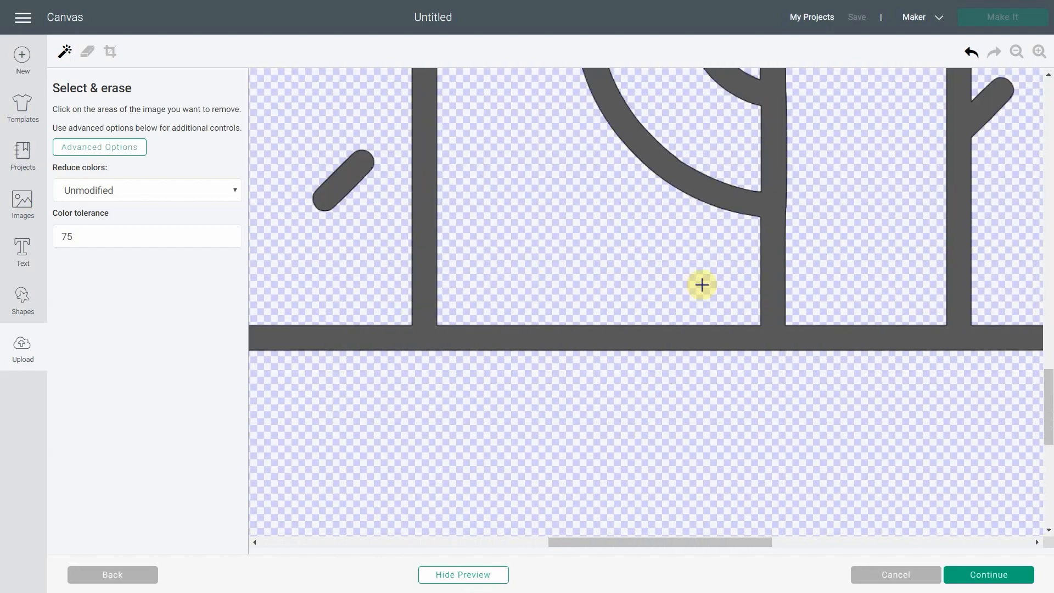
pyautogui.hscroll(3, 702, 284)
pyautogui.scroll(10, 705, 283)
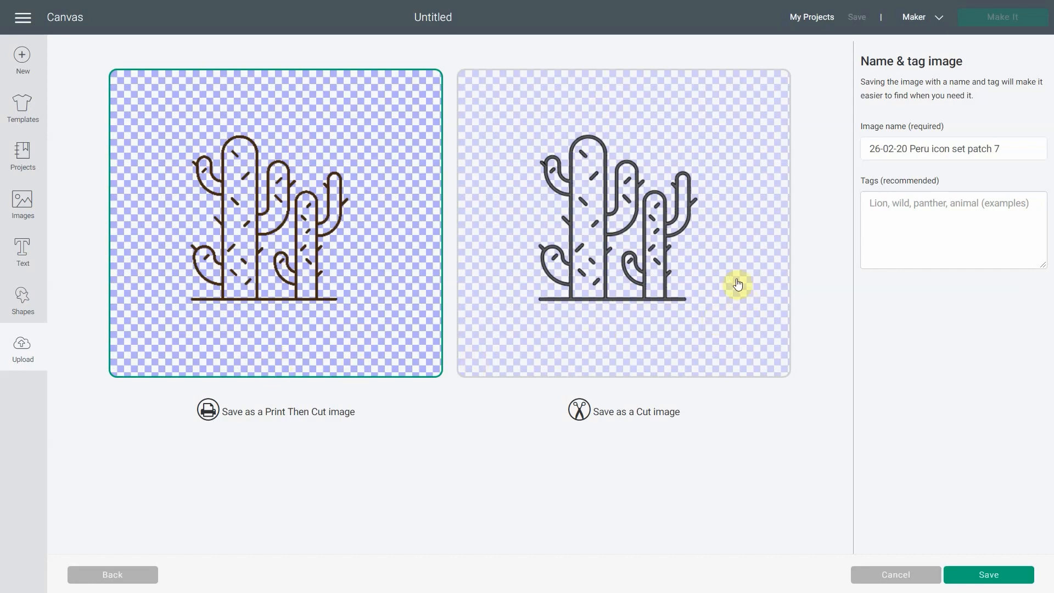
# - Save the cleaned cactus as a Cut image and select it among the recently uploaded images
pyautogui.click(738, 207)
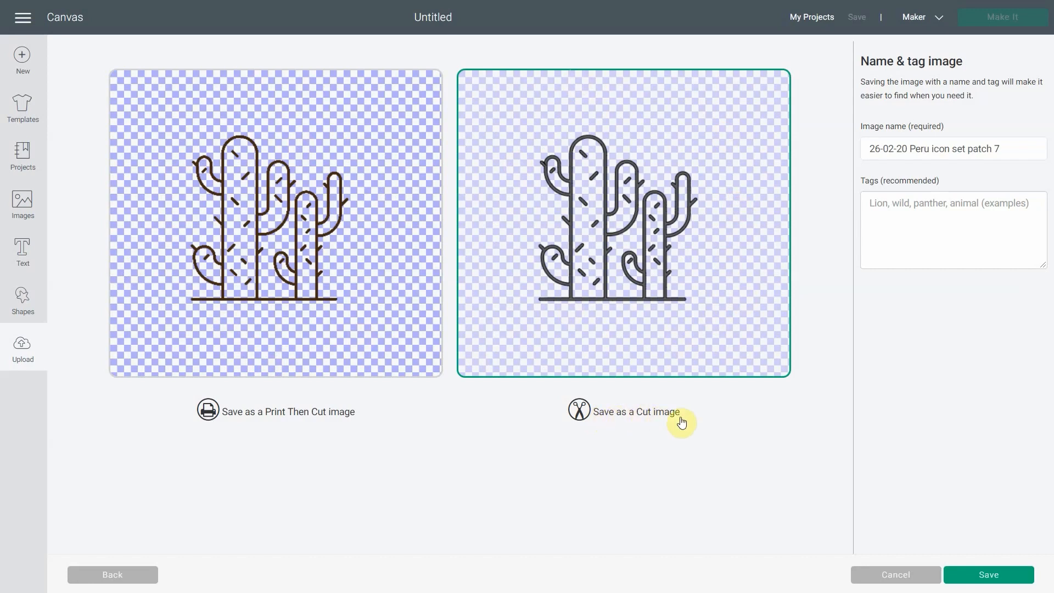
pyautogui.click(1010, 577)
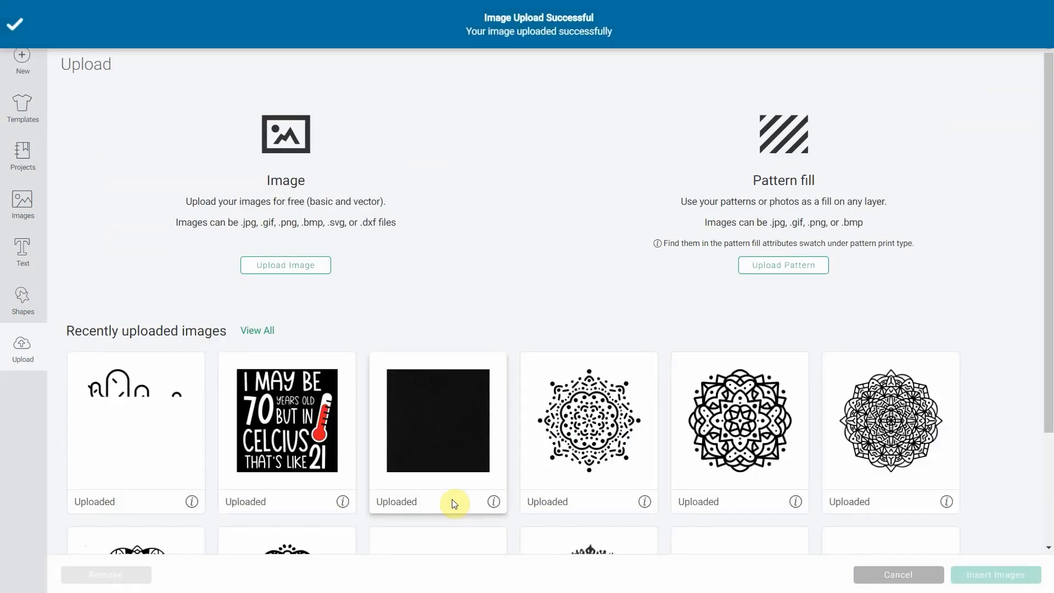
pyautogui.click(137, 423)
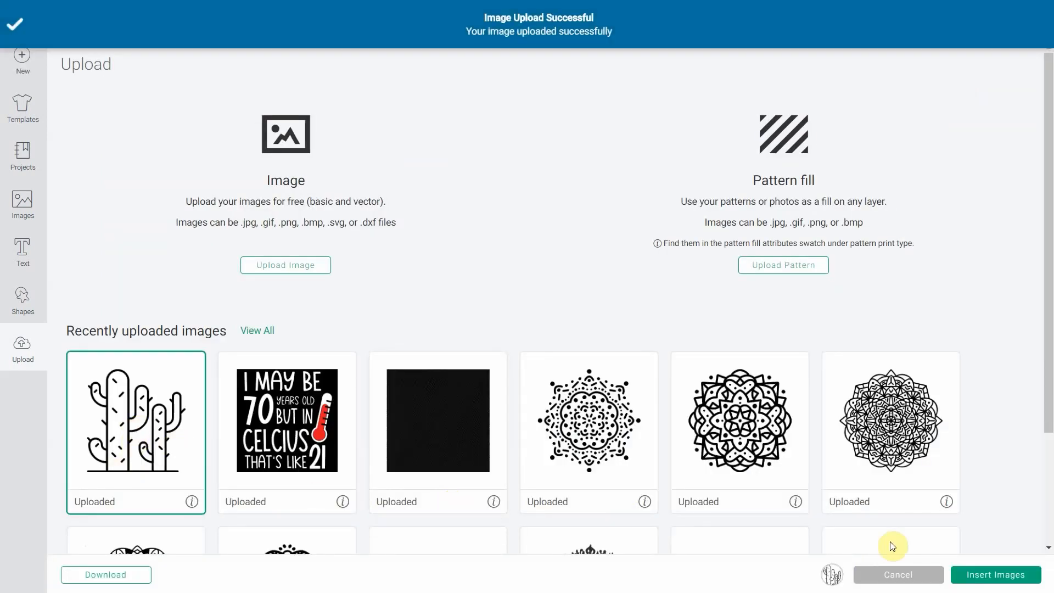
# - Insert the selected cactus outline image onto the canvas and bring the whole design into view
pyautogui.click(992, 576)
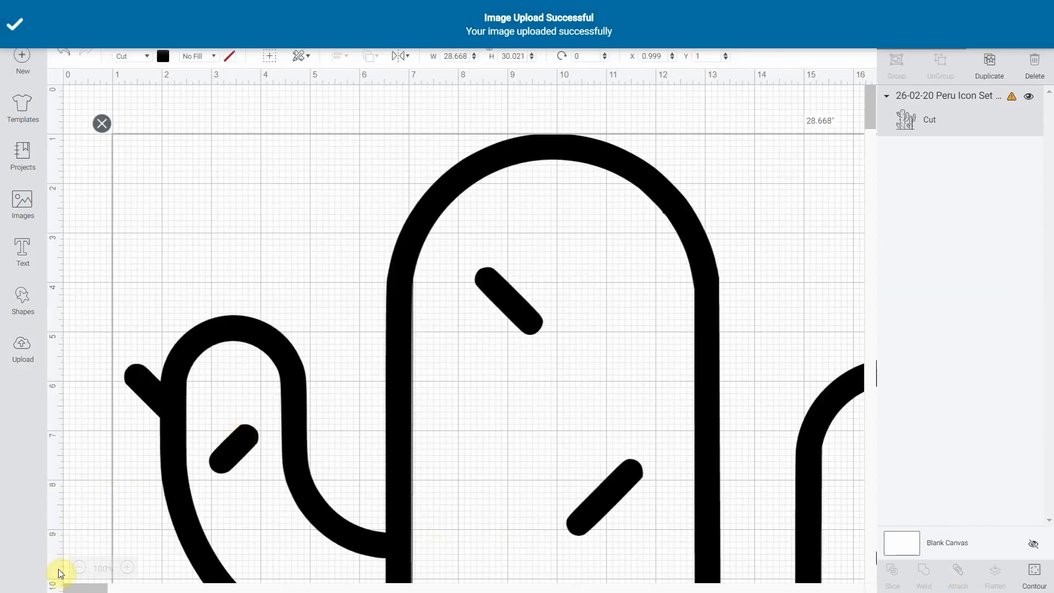
pyautogui.click(79, 567)
pyautogui.click(80, 568)
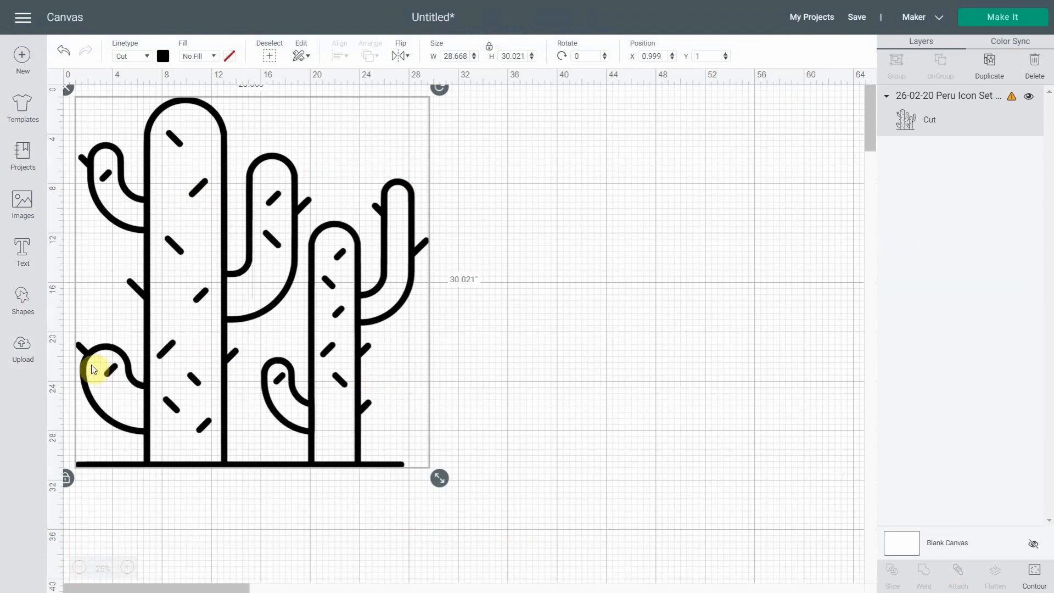
# - Upload the file 26-02-20 Peru icon set patch 7.jpg again and set its image type to Complex
pyautogui.click(24, 355)
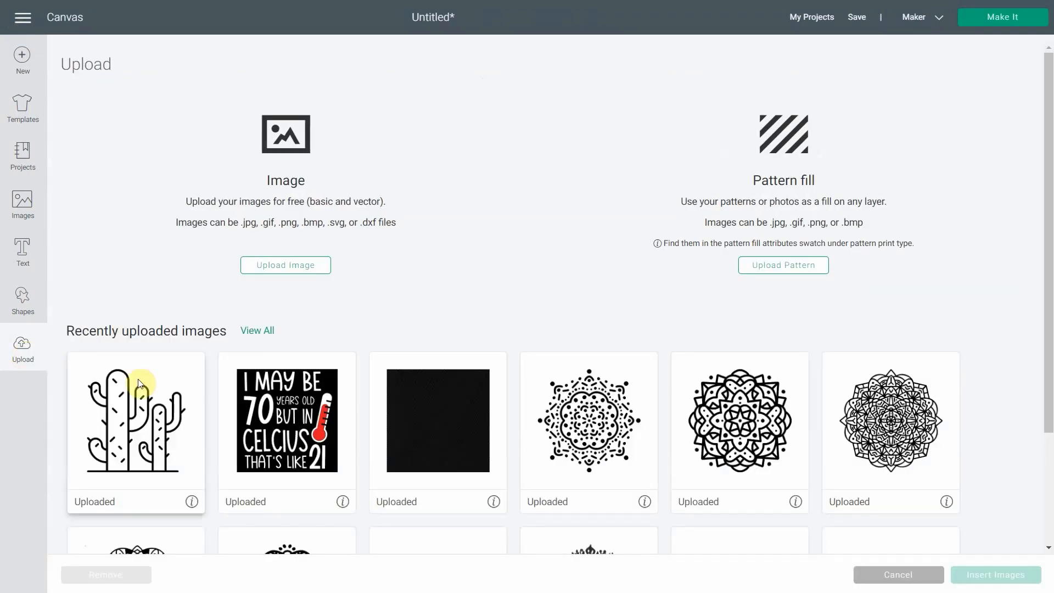
pyautogui.click(269, 266)
pyautogui.click(519, 303)
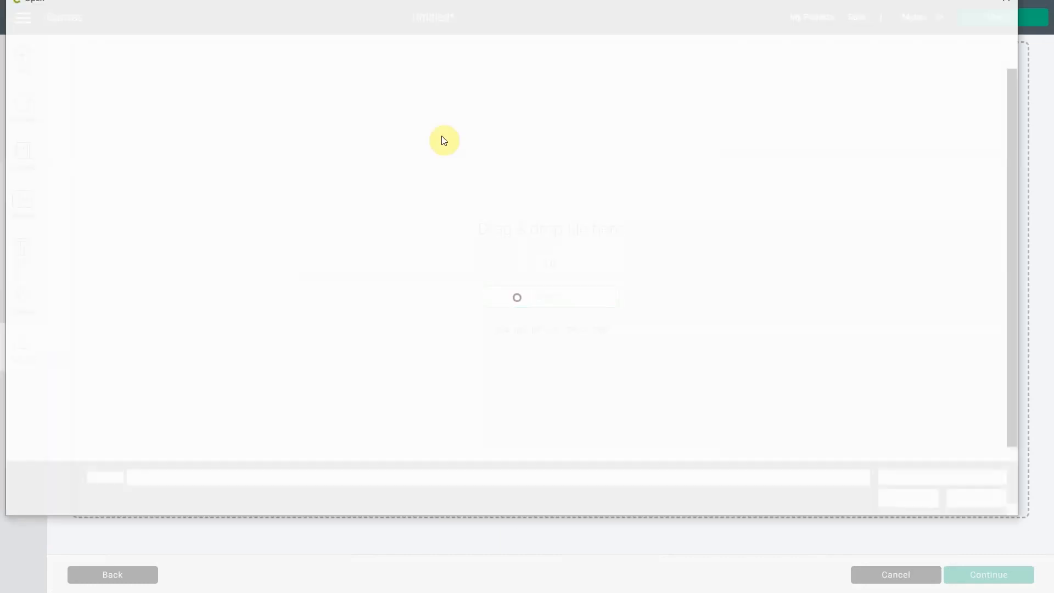
pyautogui.click(809, 168)
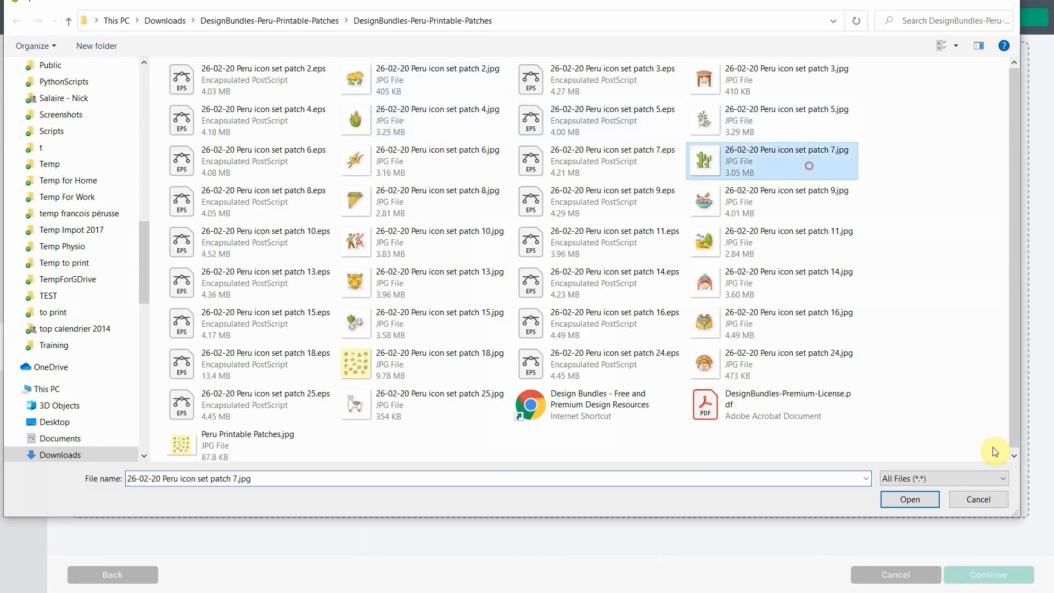
pyautogui.click(909, 500)
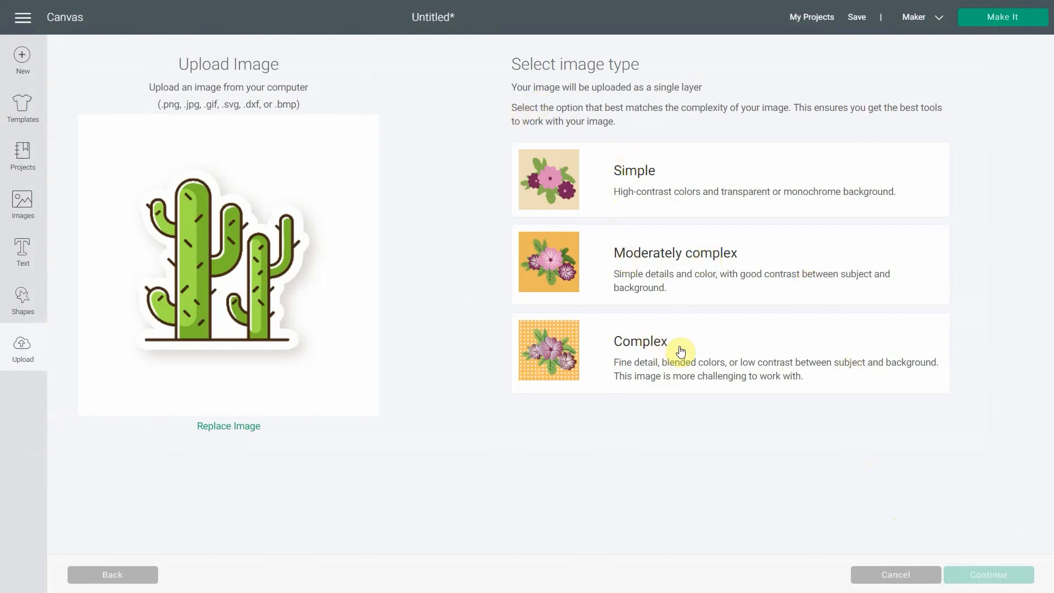
pyautogui.click(574, 364)
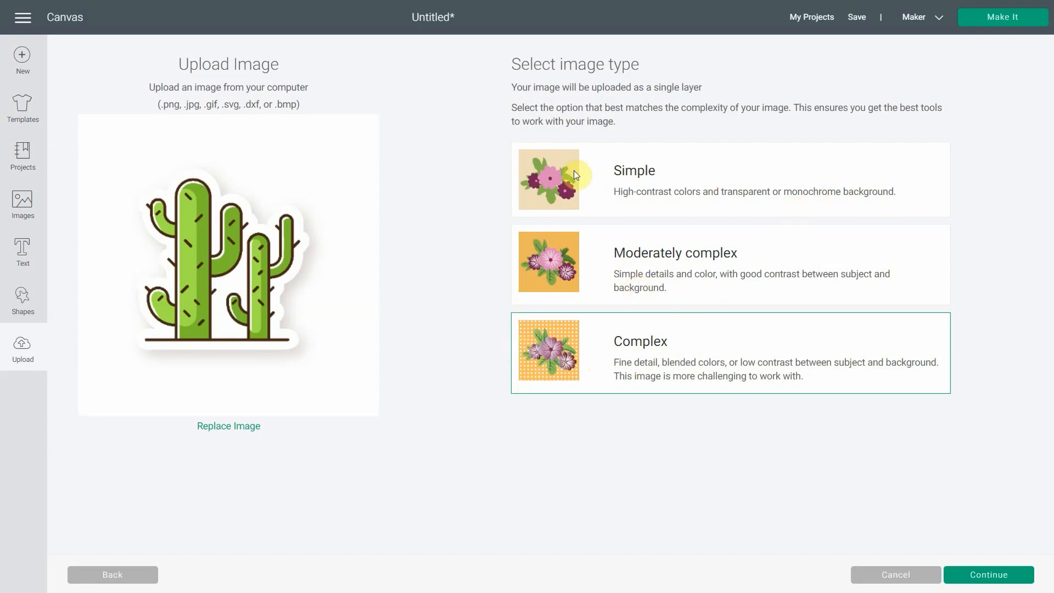
pyautogui.click(997, 581)
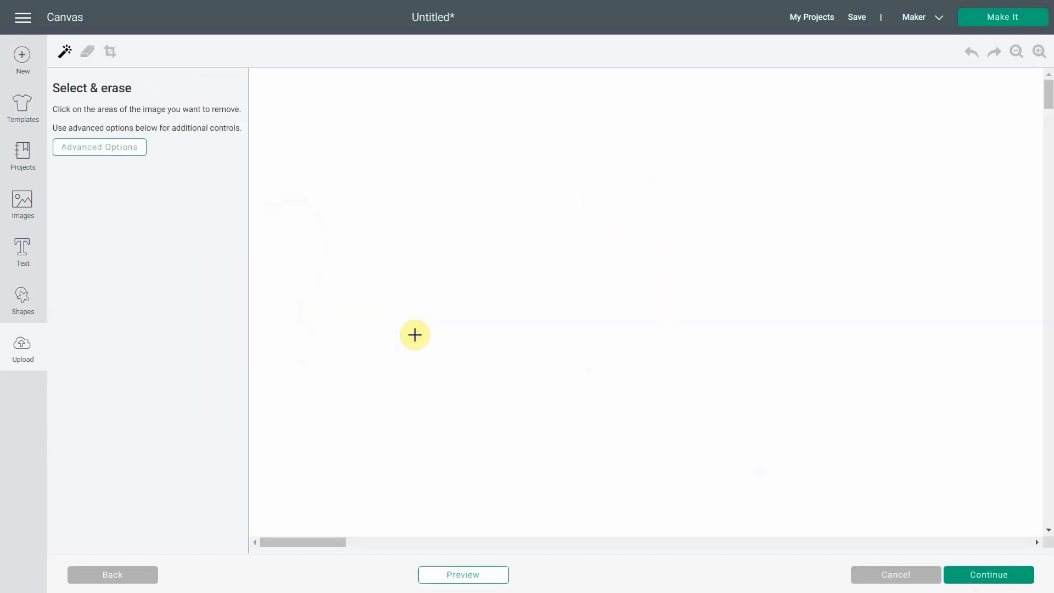
# - Reduce the image to 5 colors and erase the background around both cacti
pyautogui.click(1016, 51)
pyautogui.scroll(-3, 691, 197)
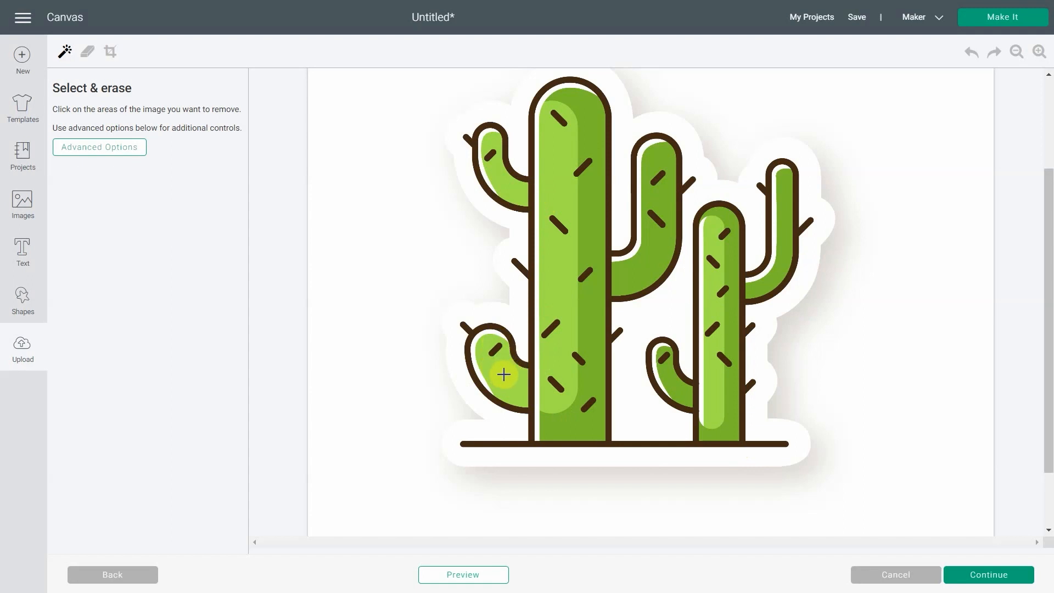
pyautogui.click(99, 147)
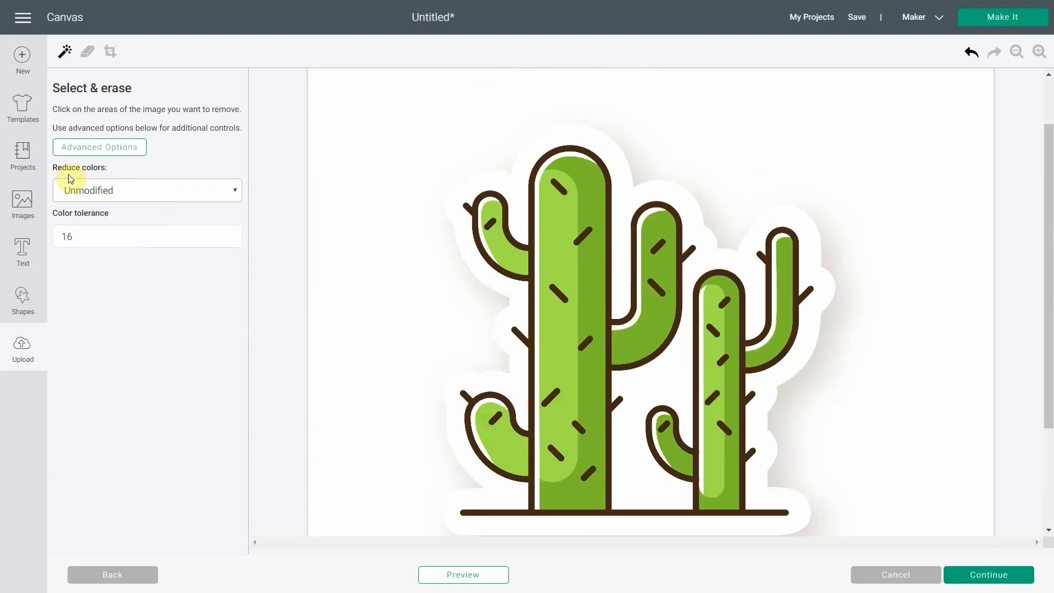
pyautogui.click(158, 198)
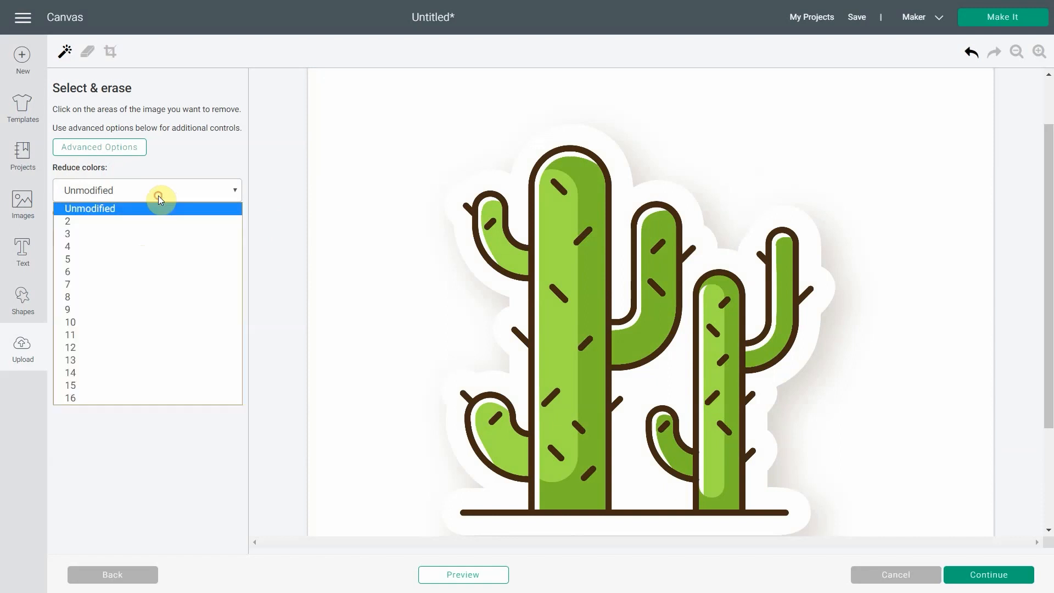
pyautogui.click(138, 261)
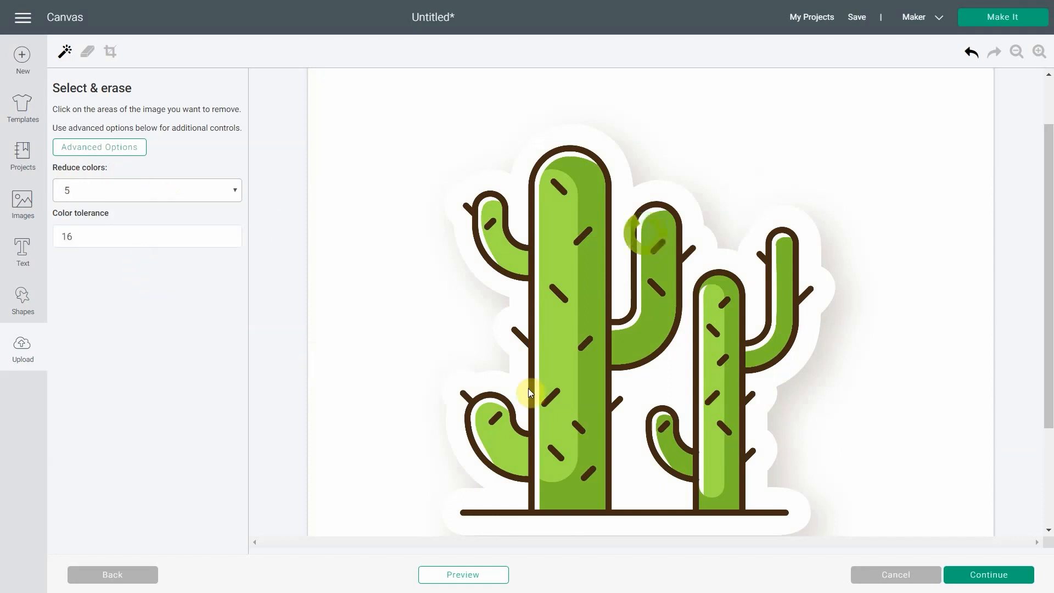
pyautogui.click(523, 383)
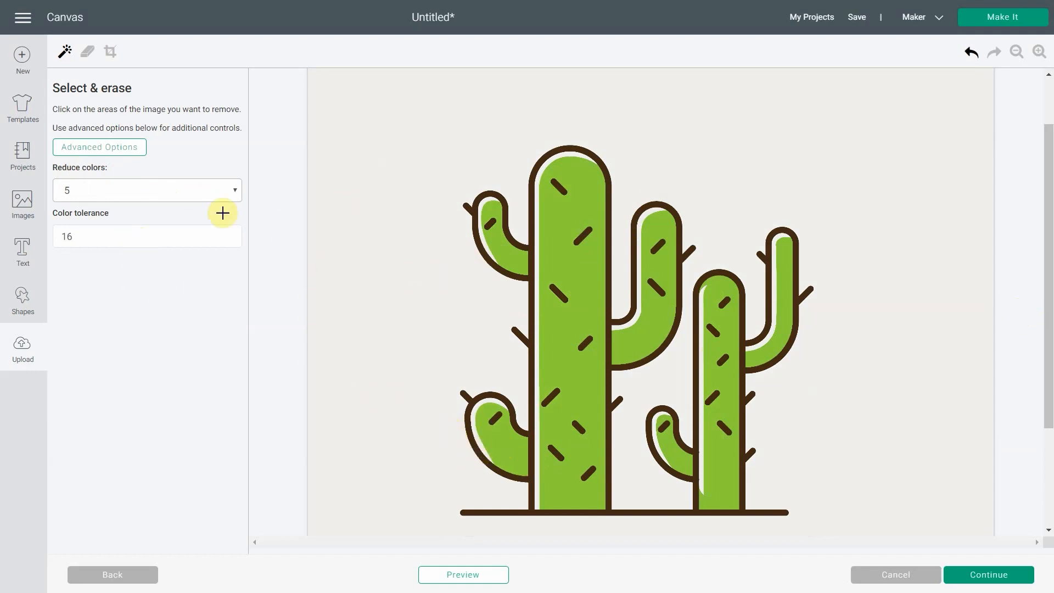
pyautogui.click(819, 445)
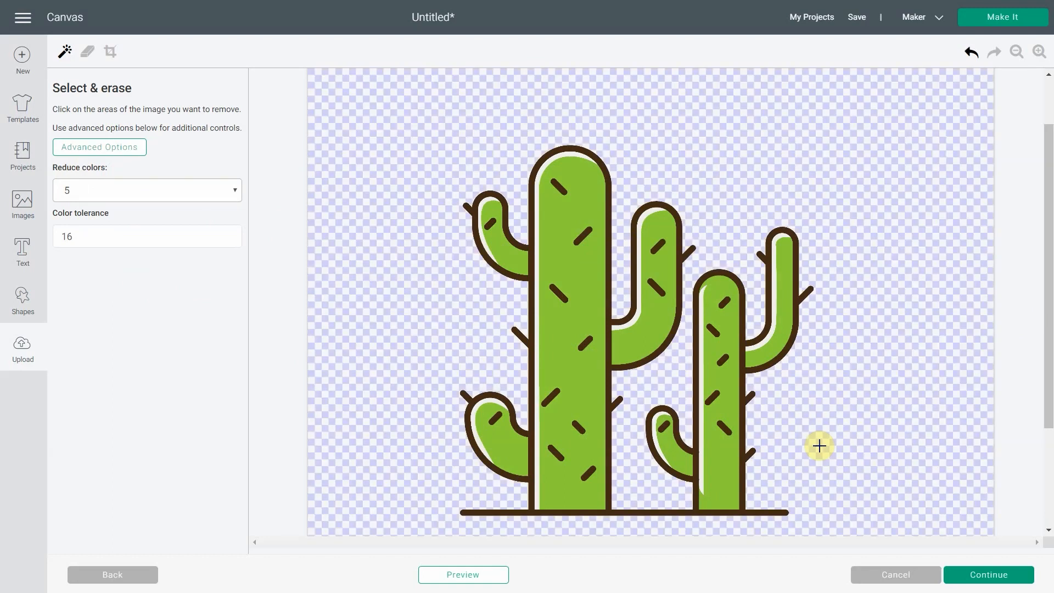
# - Set the color tolerance to 100, try erasing the brown outline around the upper-left arm, and undo the erasure
pyautogui.click(174, 237)
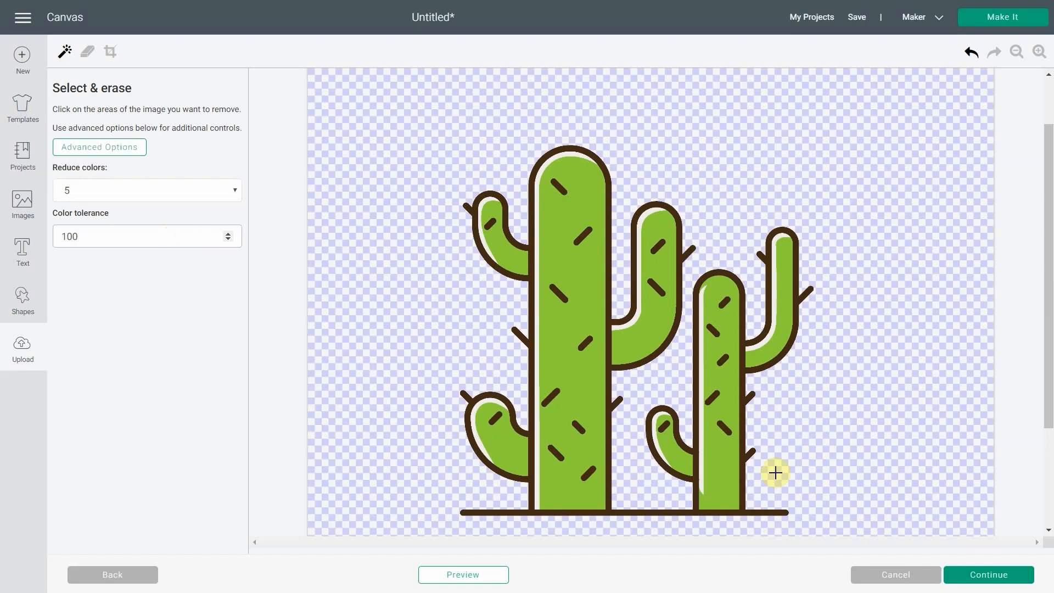
pyautogui.click(1038, 51)
pyautogui.click(1039, 51)
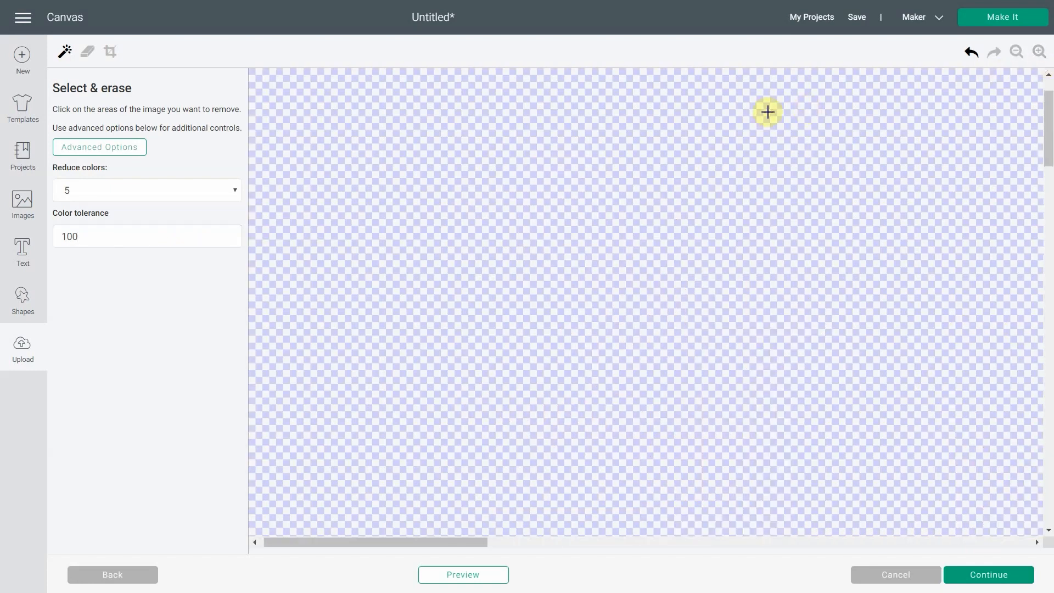
pyautogui.hscroll(3, 771, 113)
pyautogui.scroll(-10, 771, 113)
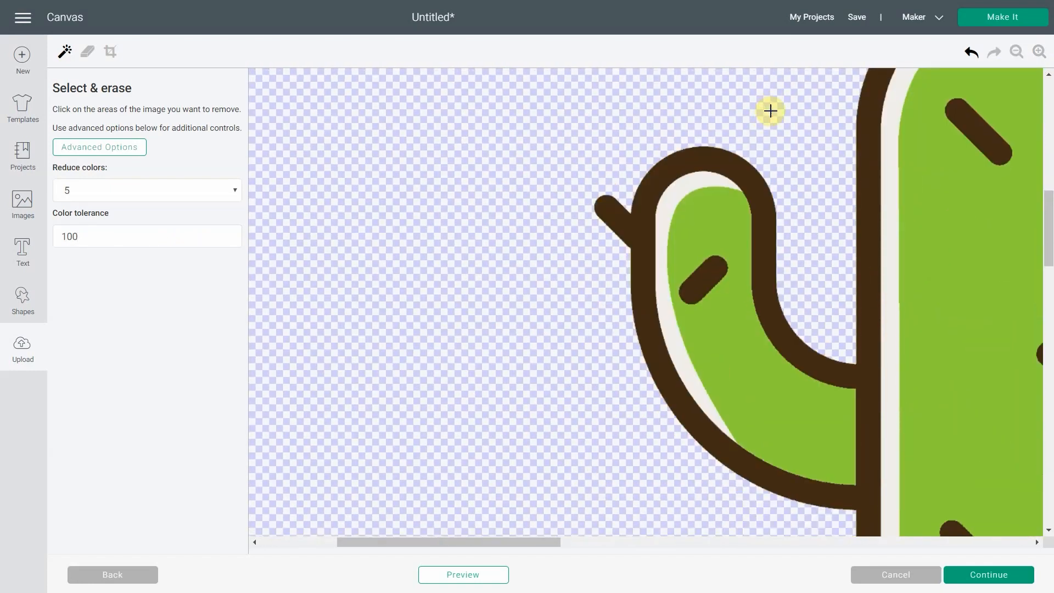
pyautogui.scroll(3, 774, 109)
pyautogui.hscroll(3, 774, 109)
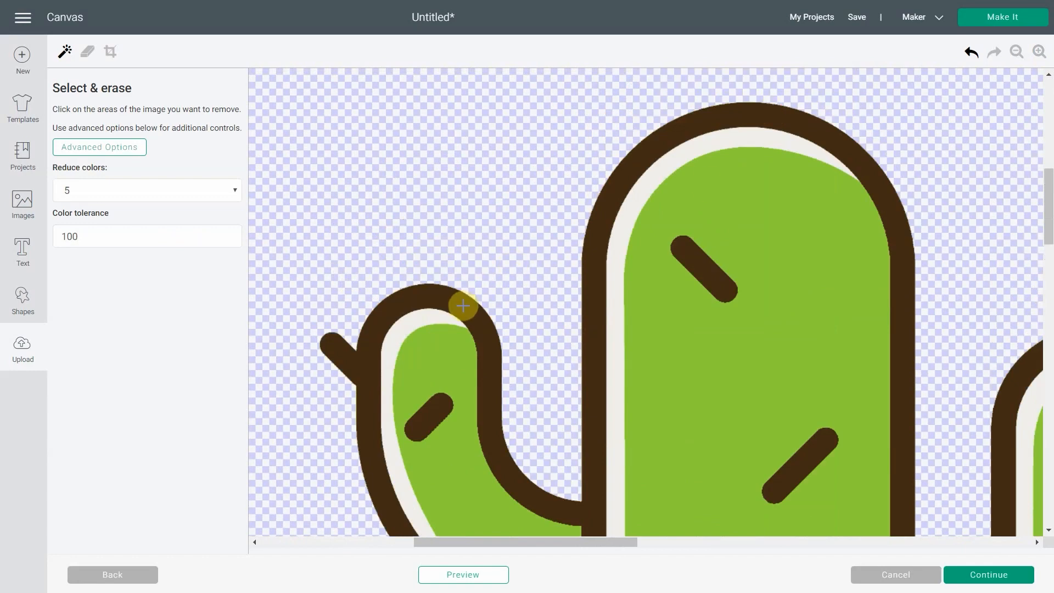
pyautogui.click(422, 298)
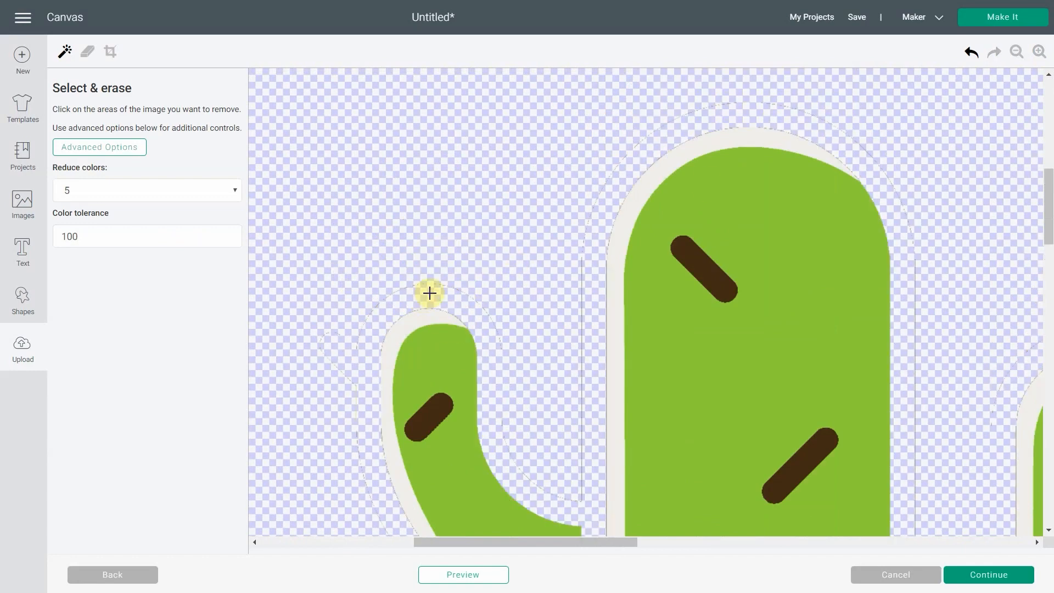
pyautogui.click(965, 53)
# - Try erasing the brown outline with a color tolerance of 125, undo it, and reset the tolerance to 100
pyautogui.doubleClick(140, 232)
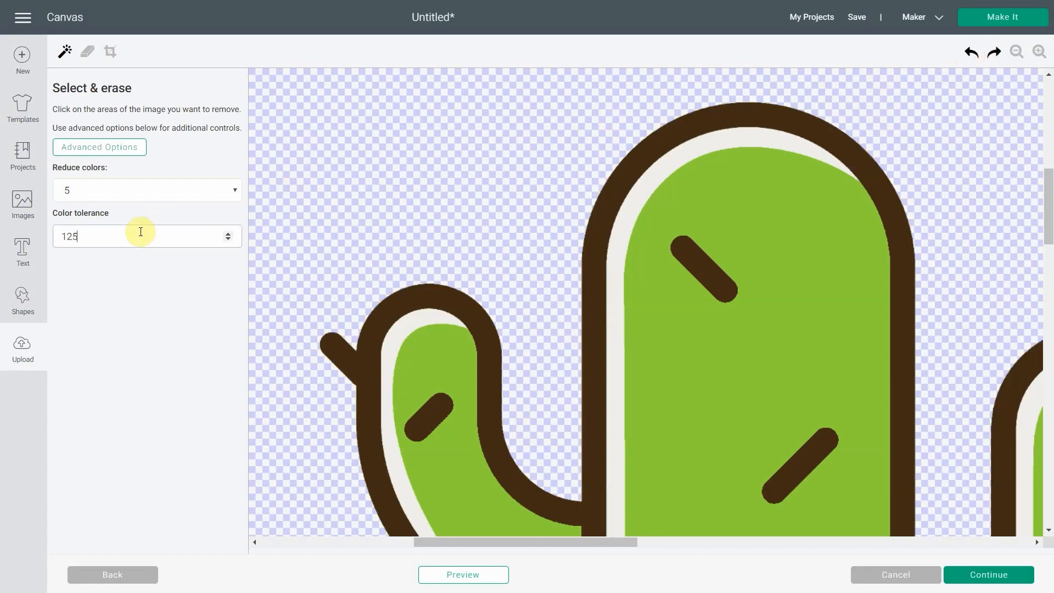
pyautogui.click(458, 299)
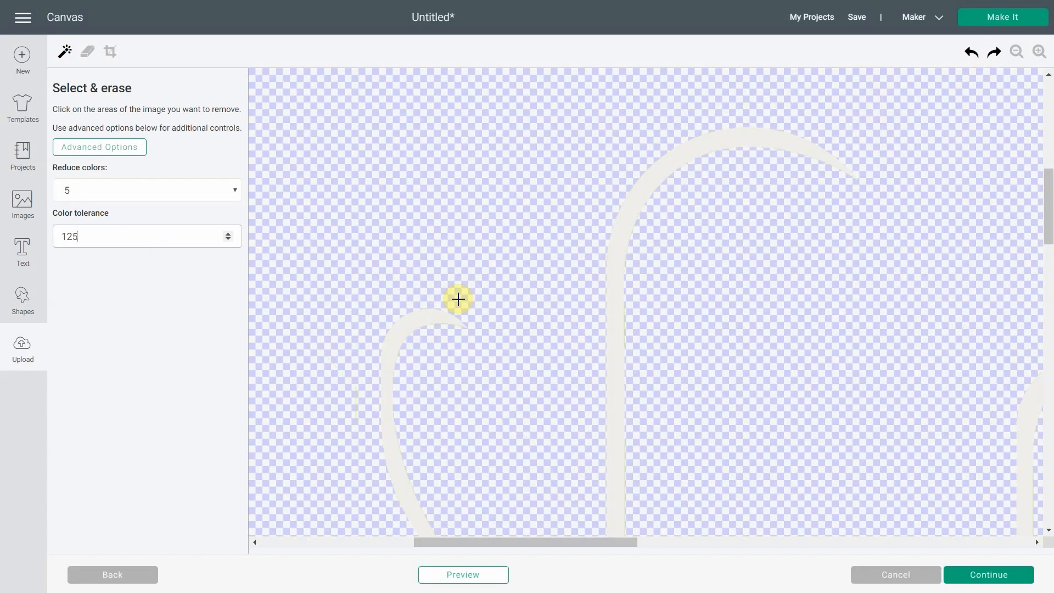
pyautogui.click(971, 53)
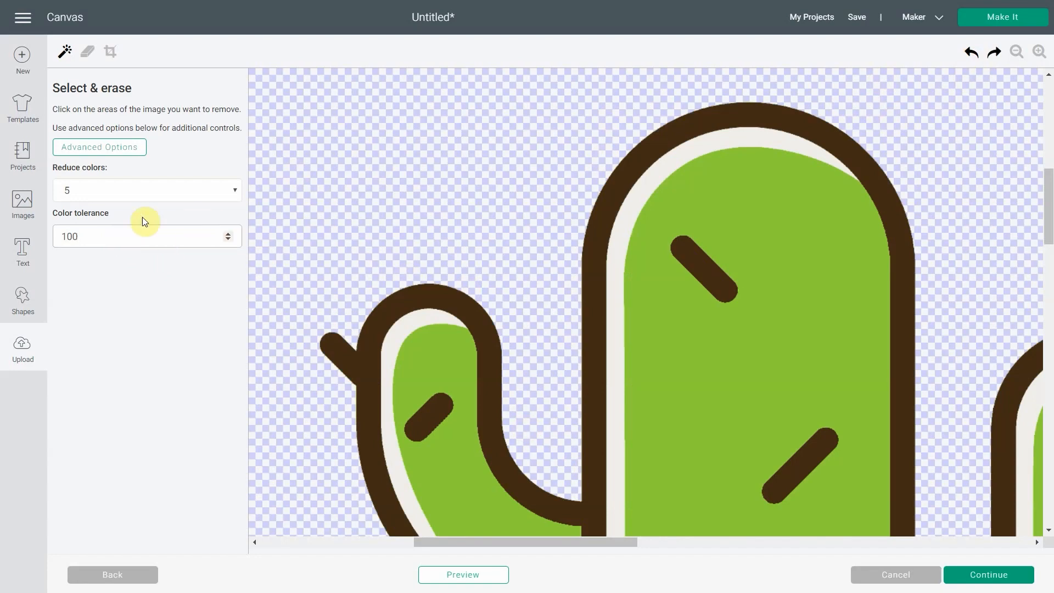
# - Erase the brown outline plus the white highlights in the tallest cactus's upper-left arm and trunk, and check the cut preview
pyautogui.click(448, 293)
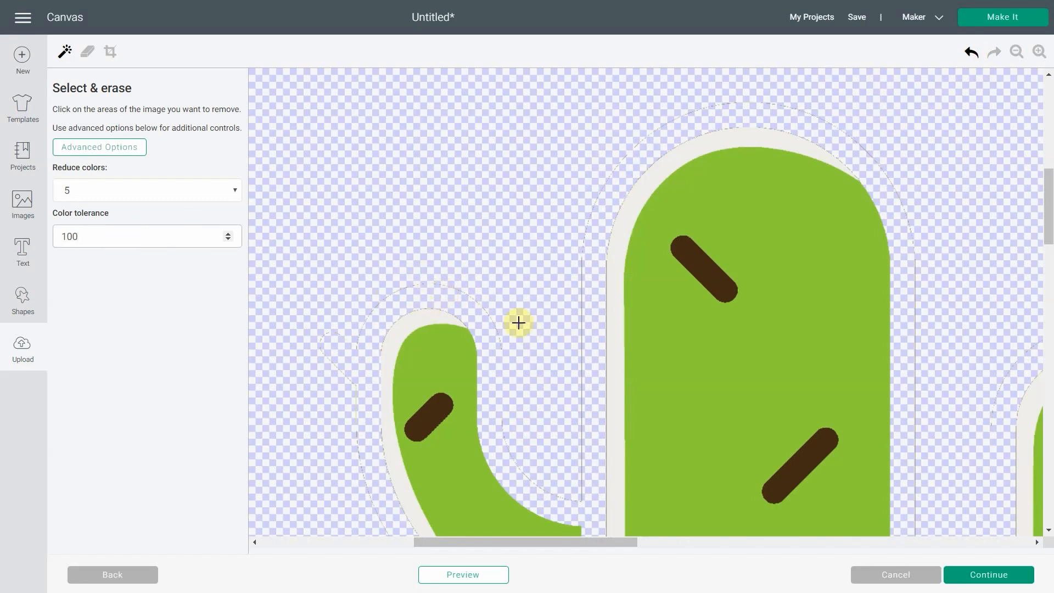
pyautogui.click(416, 315)
pyautogui.click(618, 251)
pyautogui.click(492, 575)
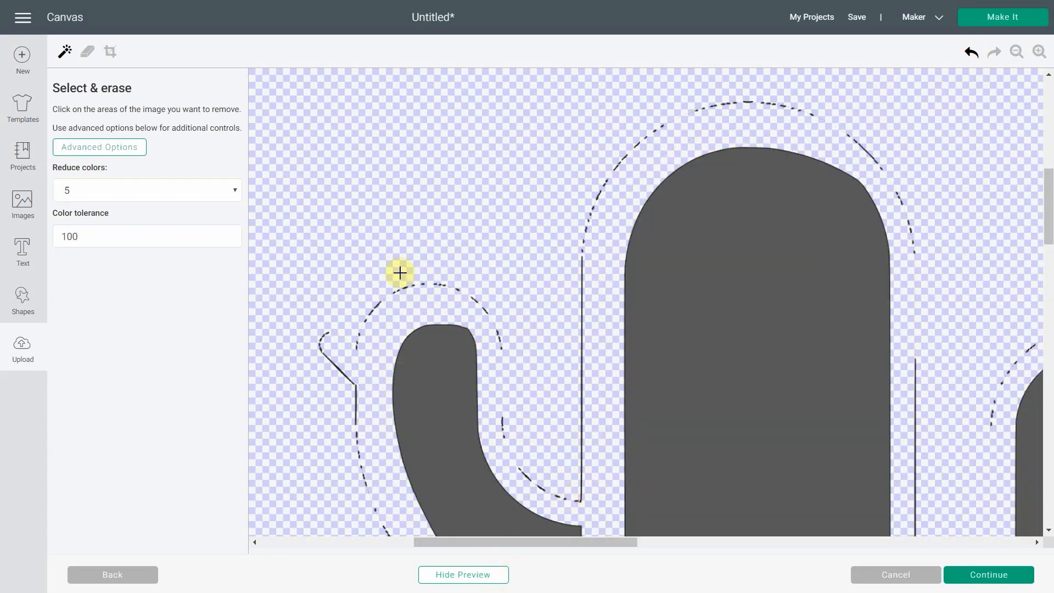
pyautogui.click(475, 573)
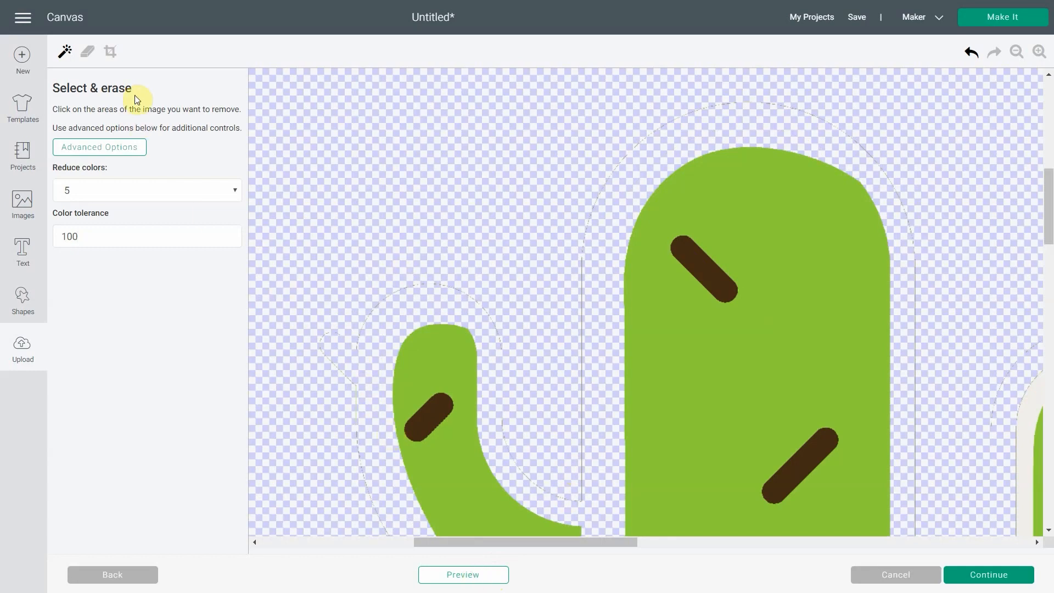
# - Enlarge the eraser and wipe away the leftover outline traces around the top of the tallest cactus
pyautogui.click(89, 51)
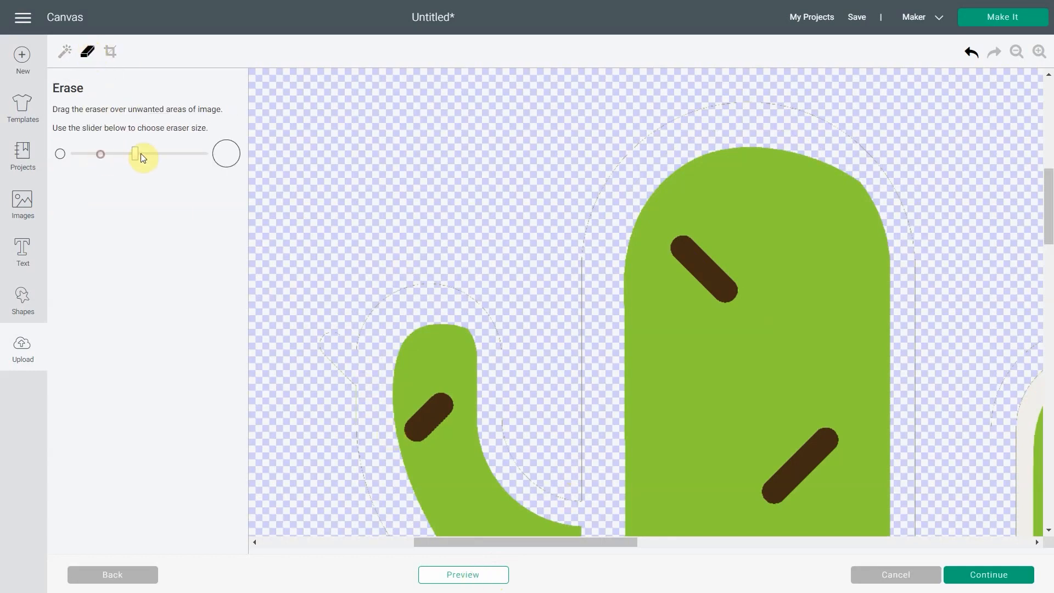
pyautogui.moveTo(583, 185)
pyautogui.mouseDown()
pyautogui.moveTo(578, 363)
pyautogui.moveTo(576, 278)
pyautogui.moveTo(610, 147)
pyautogui.moveTo(657, 112)
pyautogui.moveTo(712, 102)
pyautogui.moveTo(852, 113)
pyautogui.moveTo(904, 174)
pyautogui.moveTo(943, 316)
pyautogui.mouseUp()
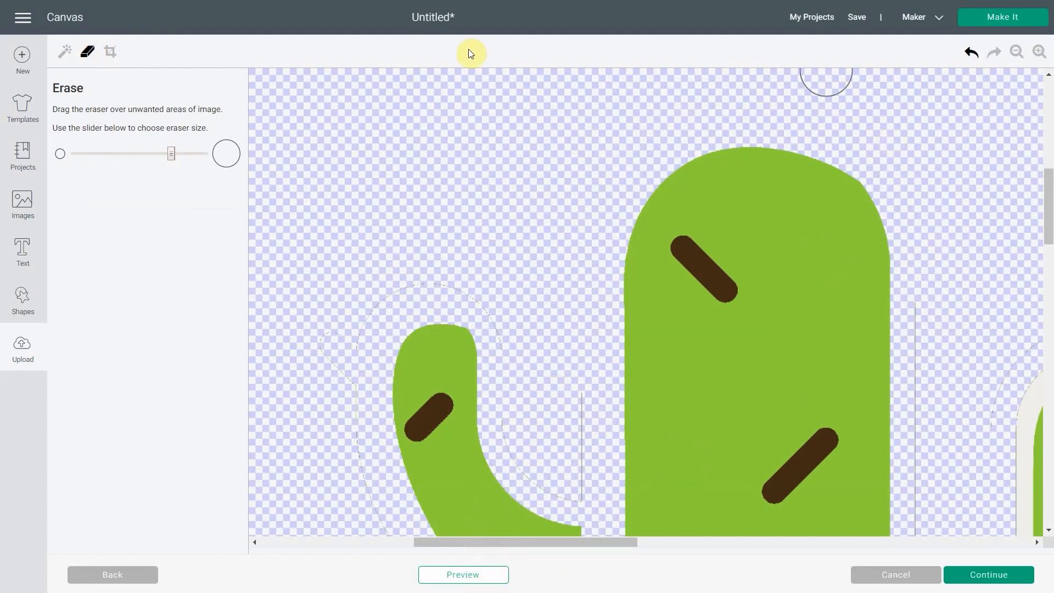
# - Select and erase the white highlights inside the tallest cactus's right arm and the shorter cactus's trunk and both arms
pyautogui.click(64, 52)
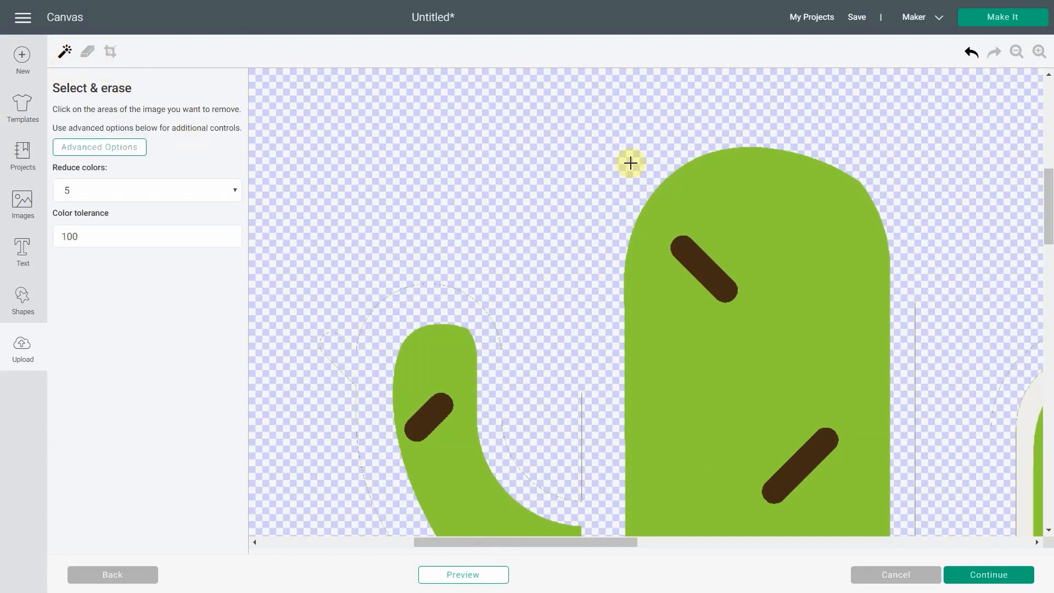
pyautogui.scroll(-3, 878, 210)
pyautogui.hscroll(5, 878, 210)
pyautogui.hscroll(1, 870, 212)
pyautogui.click(800, 224)
pyautogui.scroll(-7, 940, 223)
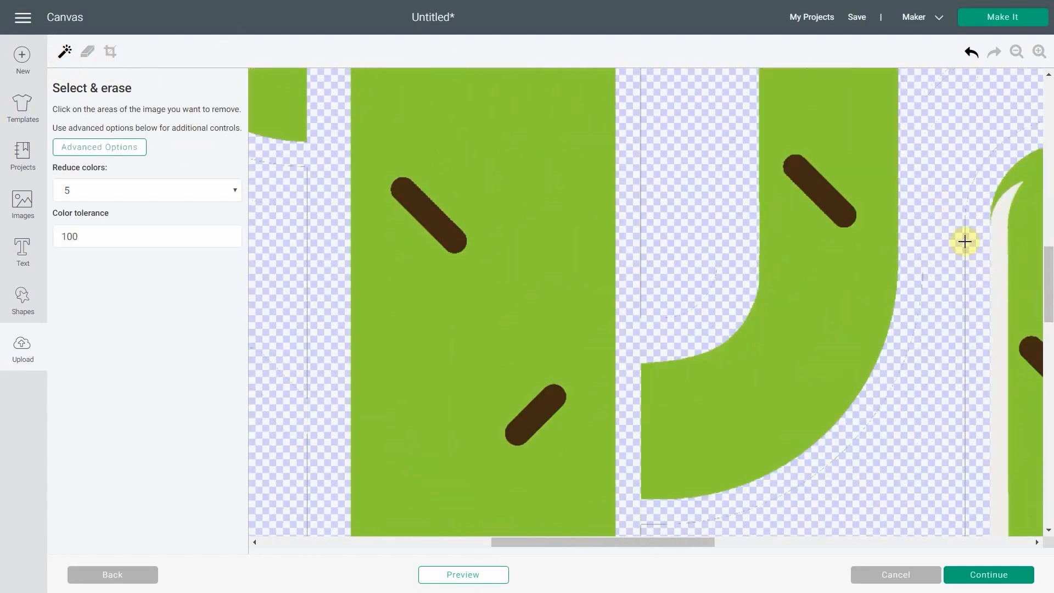
pyautogui.click(996, 247)
pyautogui.hscroll(6, 995, 244)
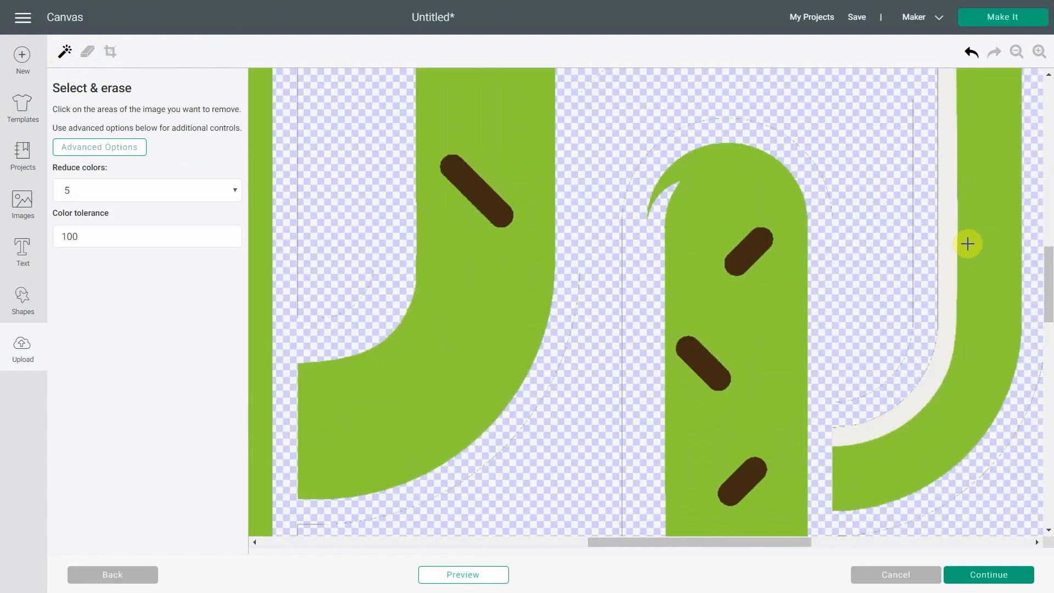
pyautogui.click(944, 249)
pyautogui.scroll(6, 945, 250)
pyautogui.scroll(-6, 945, 250)
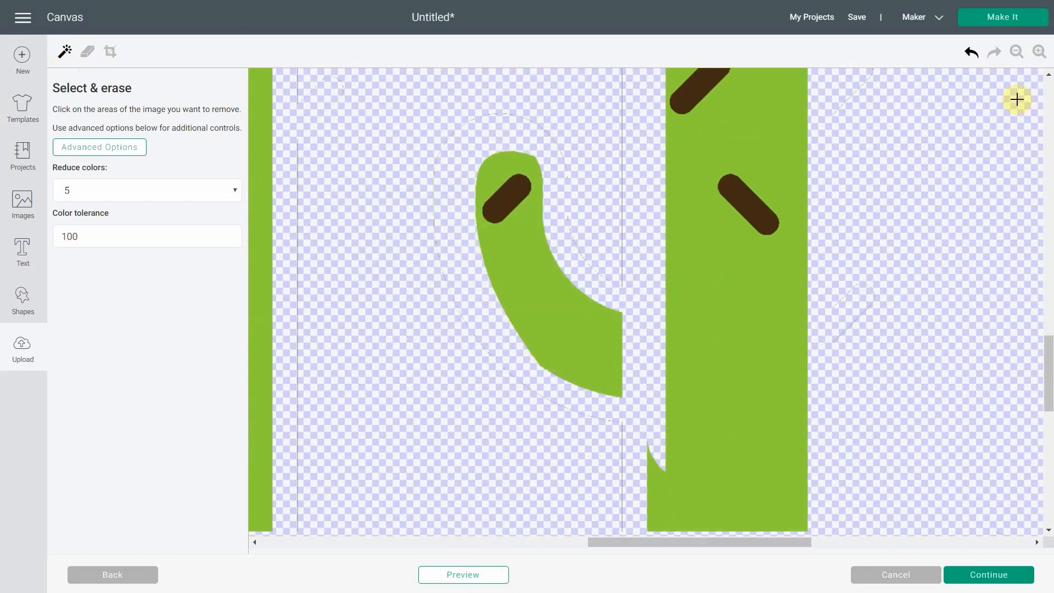
# - Erase the white highlight inside the tallest cactus's lower-left arm and preview the cut image for leftover outline traces
pyautogui.click(1016, 52)
pyautogui.scroll(5, 673, 258)
pyautogui.hscroll(-5, 673, 258)
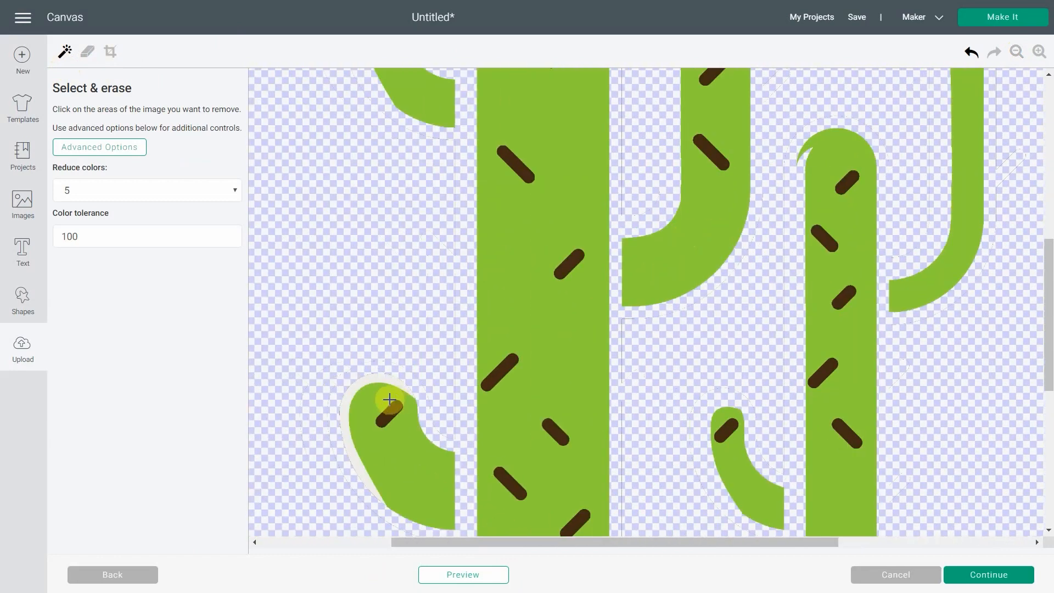
pyautogui.click(462, 576)
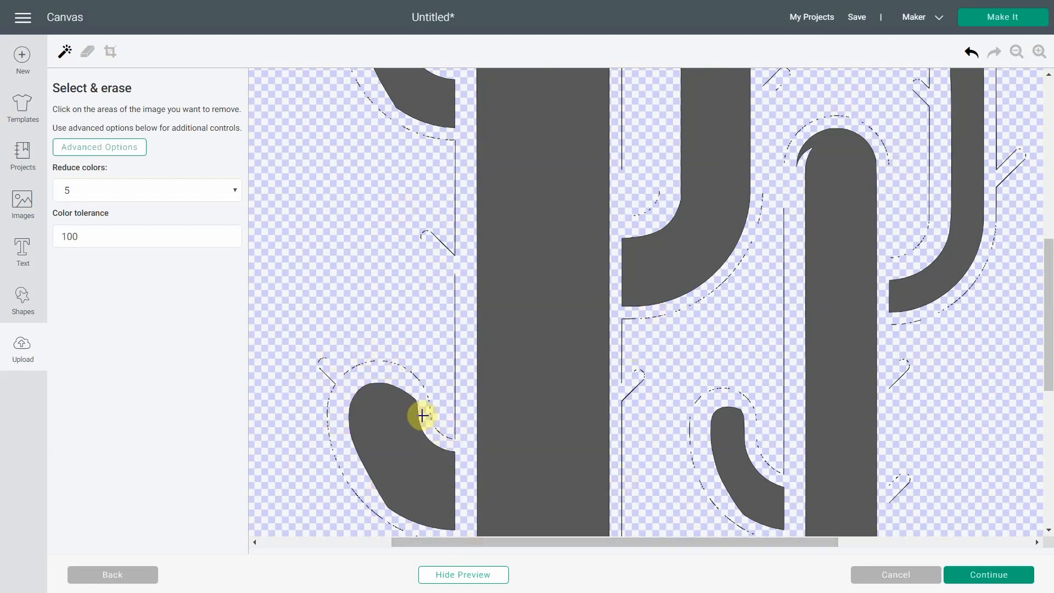
# - Finish the cleaned cactus fill upload and save it as a Cut image
pyautogui.click(976, 575)
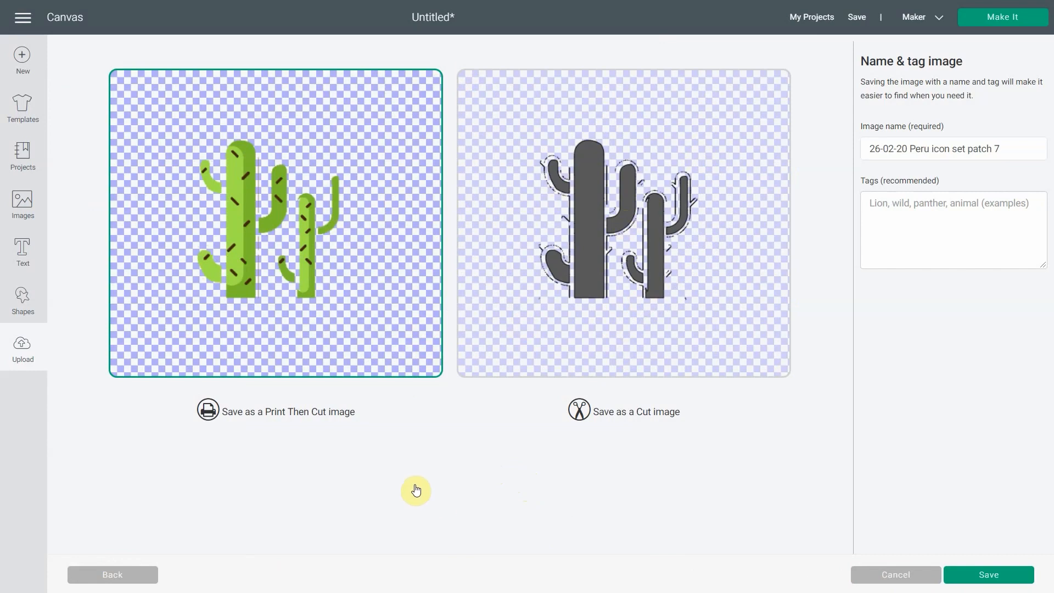
pyautogui.click(664, 326)
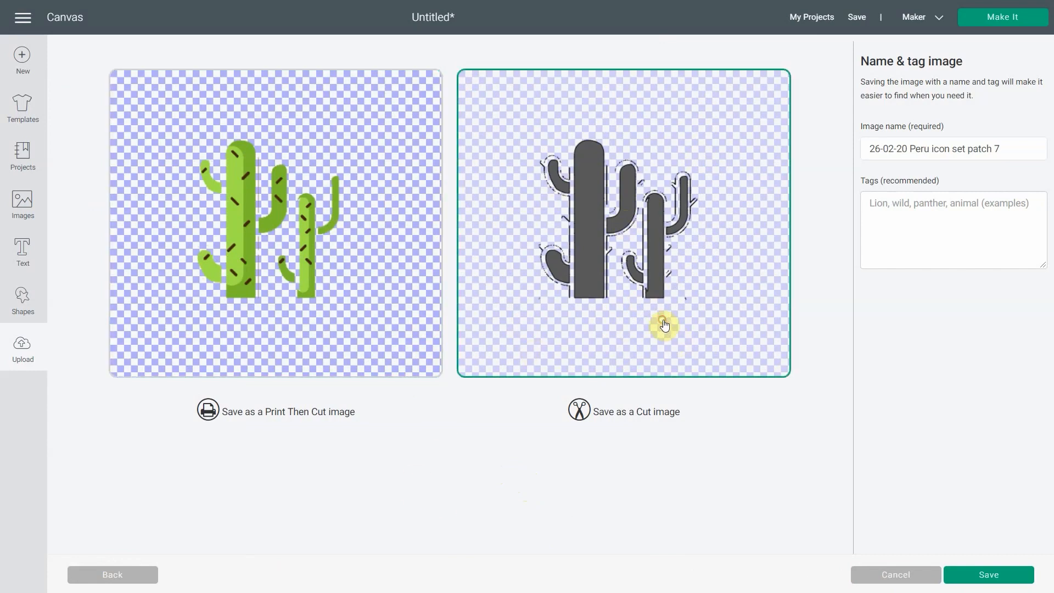
pyautogui.click(974, 573)
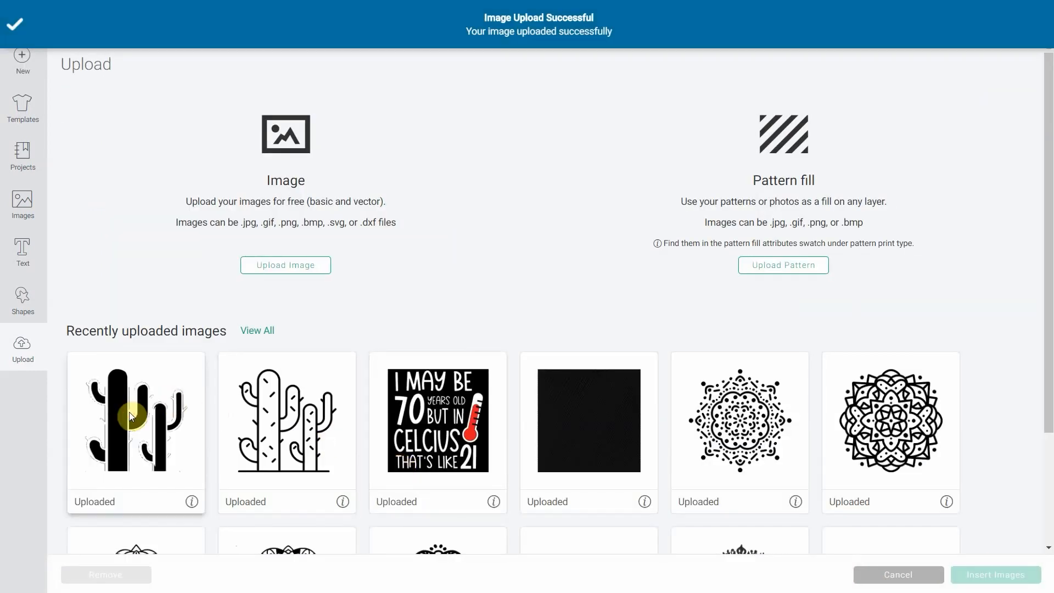
# - Insert the newly uploaded cactus fill image onto the canvas and place it beside the outline image
pyautogui.click(129, 412)
pyautogui.click(1012, 575)
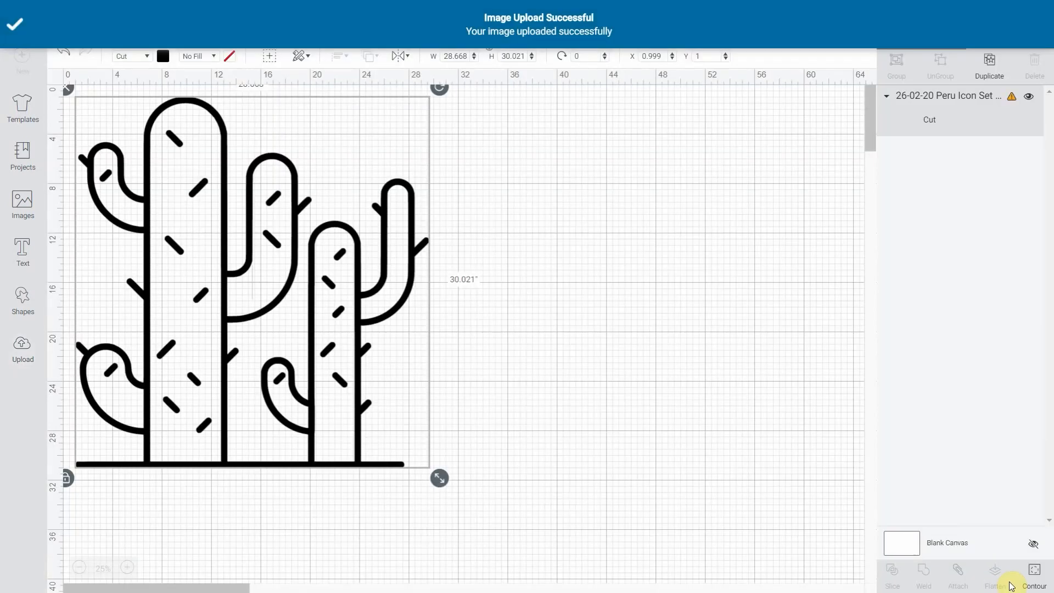
pyautogui.moveTo(333, 351); pyautogui.dragTo(686, 387)
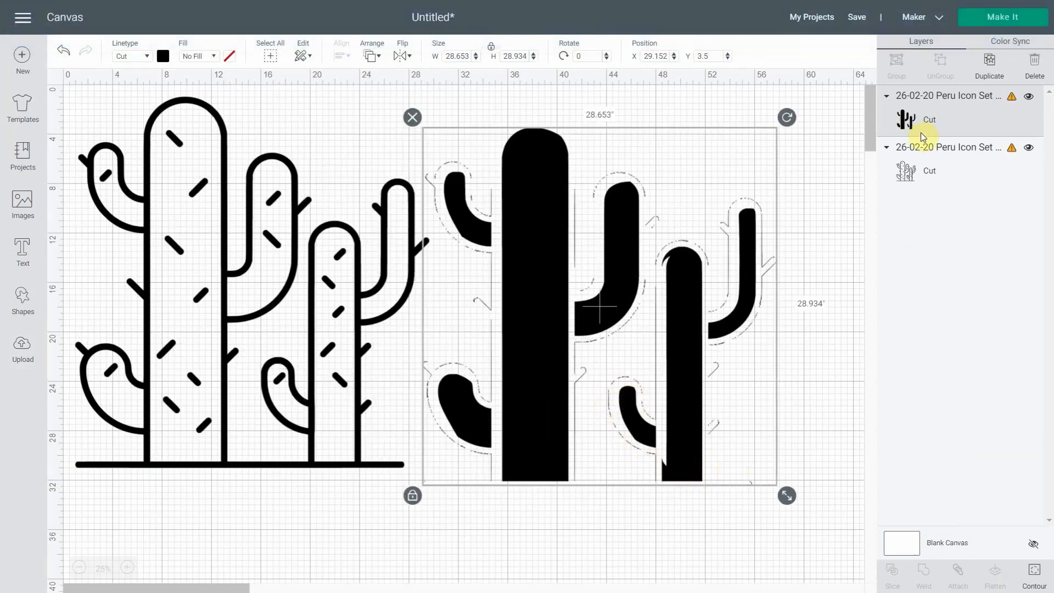
# - Open the contour editor for the cactus fill image and hide all its contours
pyautogui.click(1036, 582)
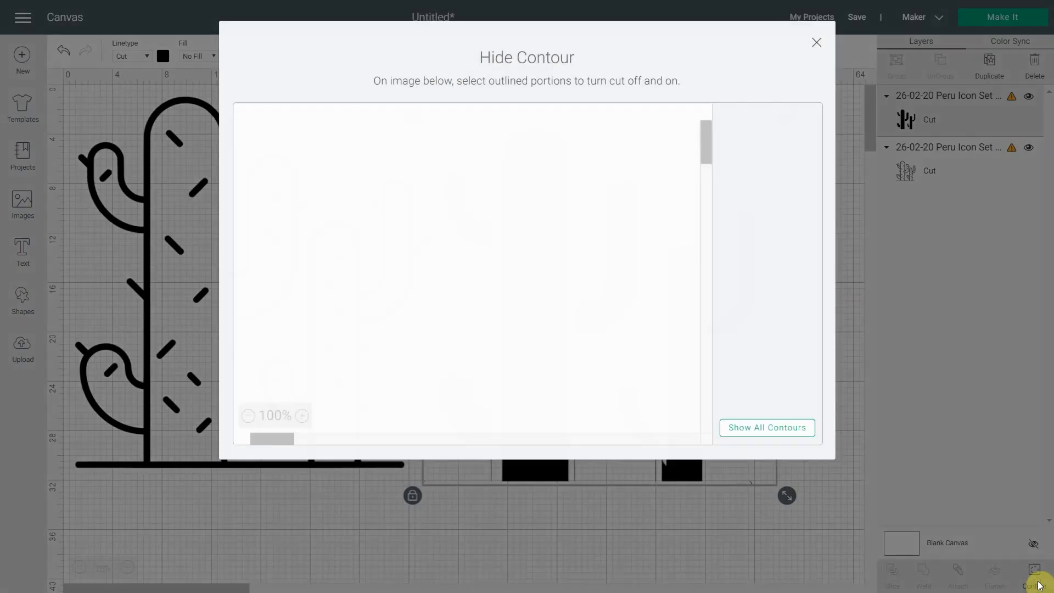
pyautogui.click(253, 419)
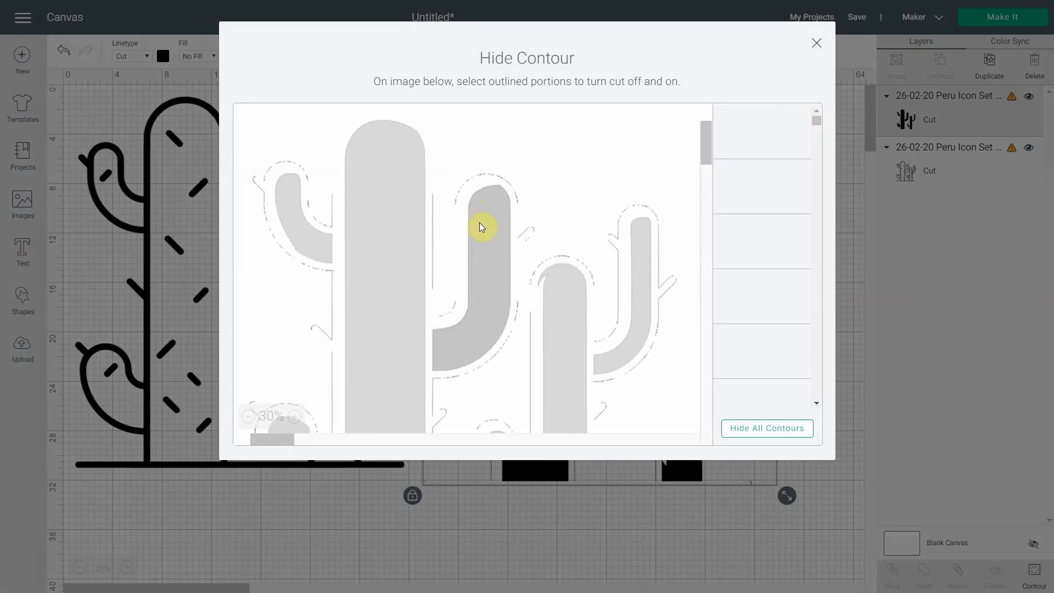
pyautogui.click(762, 429)
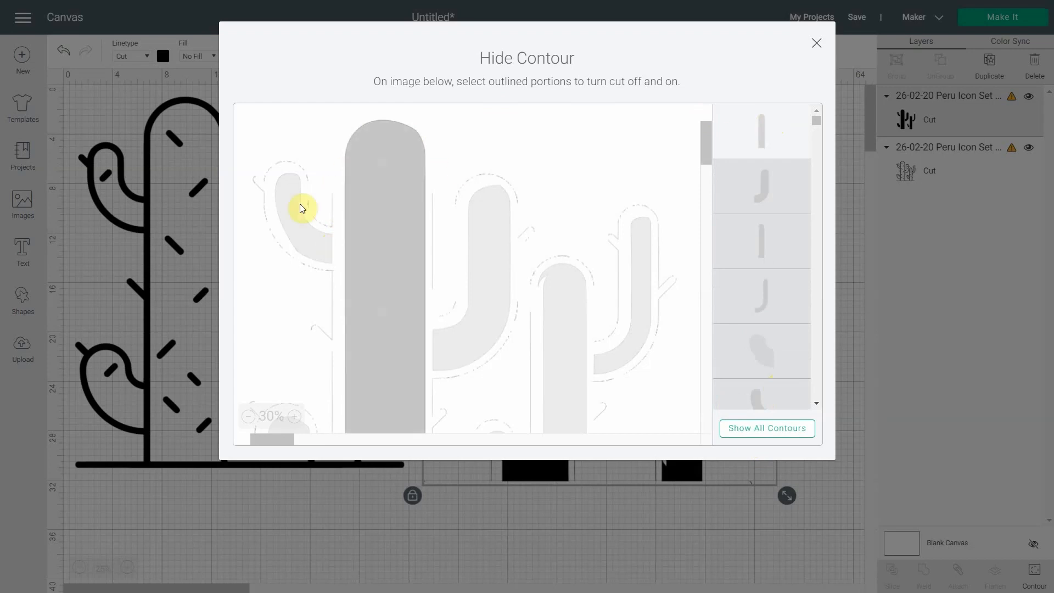
# - Turn the contours back on for the tallest cactus's trunk and right arm and for the shorter cactus's trunk and both arms
pyautogui.click(292, 217)
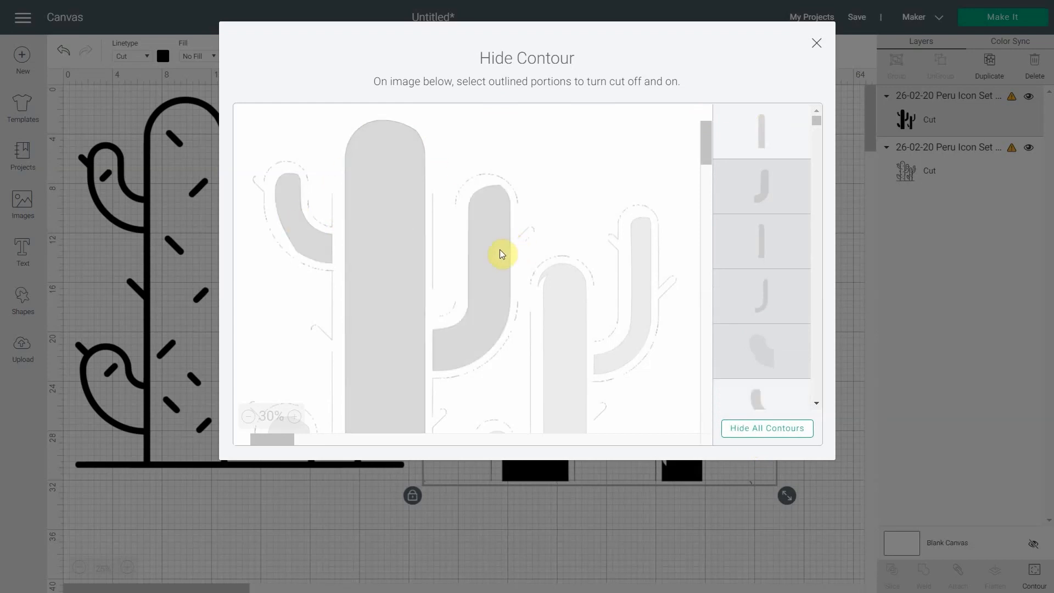
pyautogui.click(321, 275)
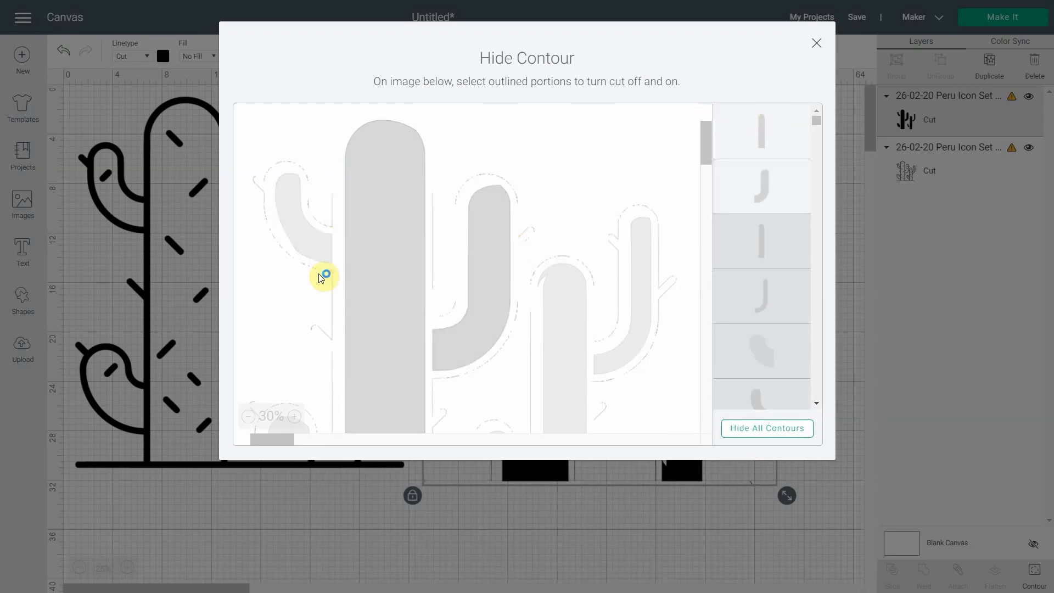
pyautogui.scroll(-1, 304, 220)
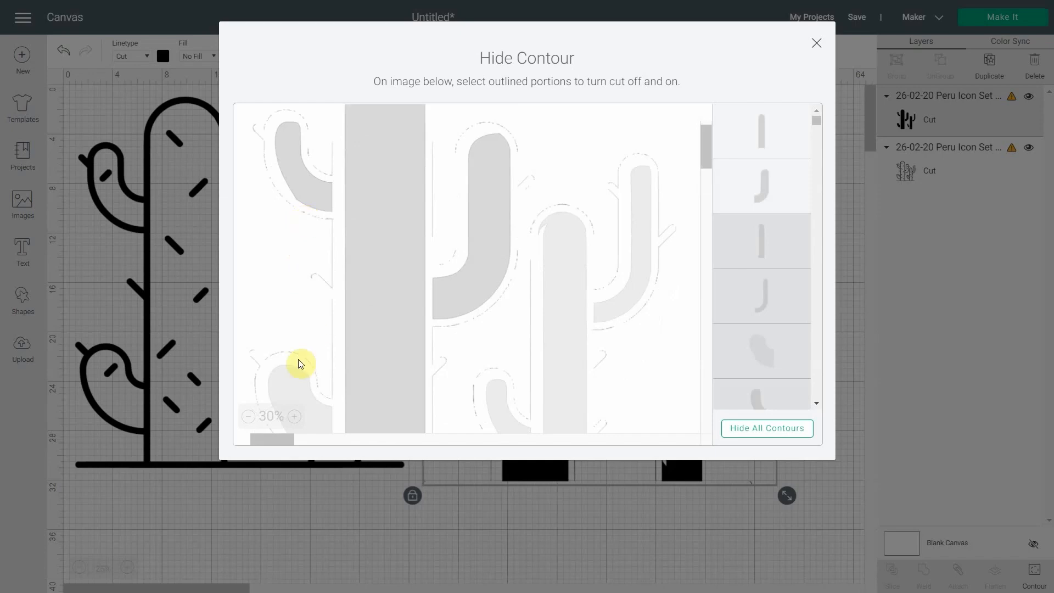
pyautogui.click(502, 414)
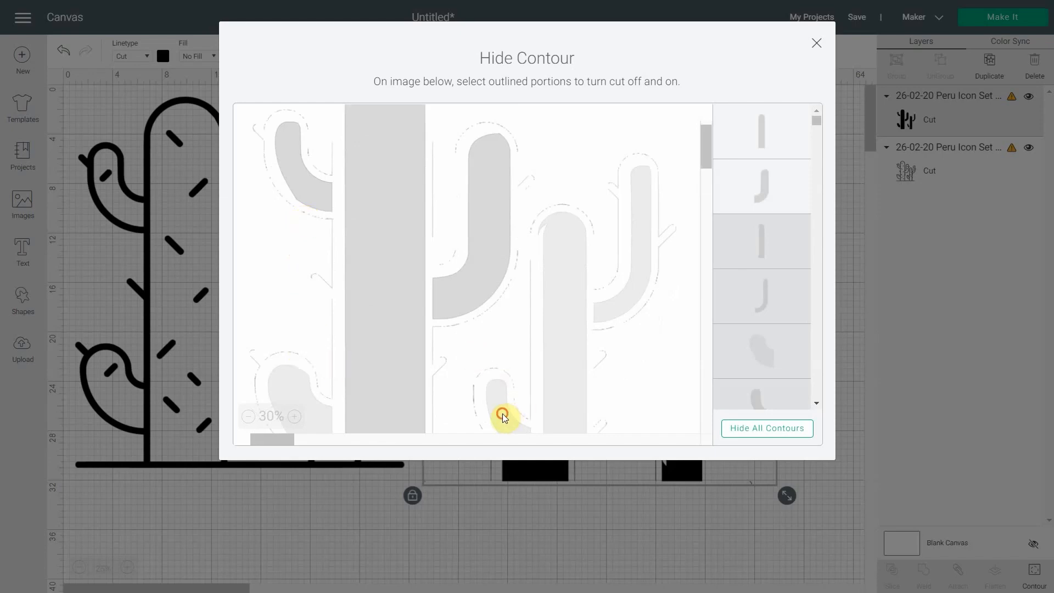
pyautogui.click(572, 355)
pyautogui.scroll(-1, 571, 357)
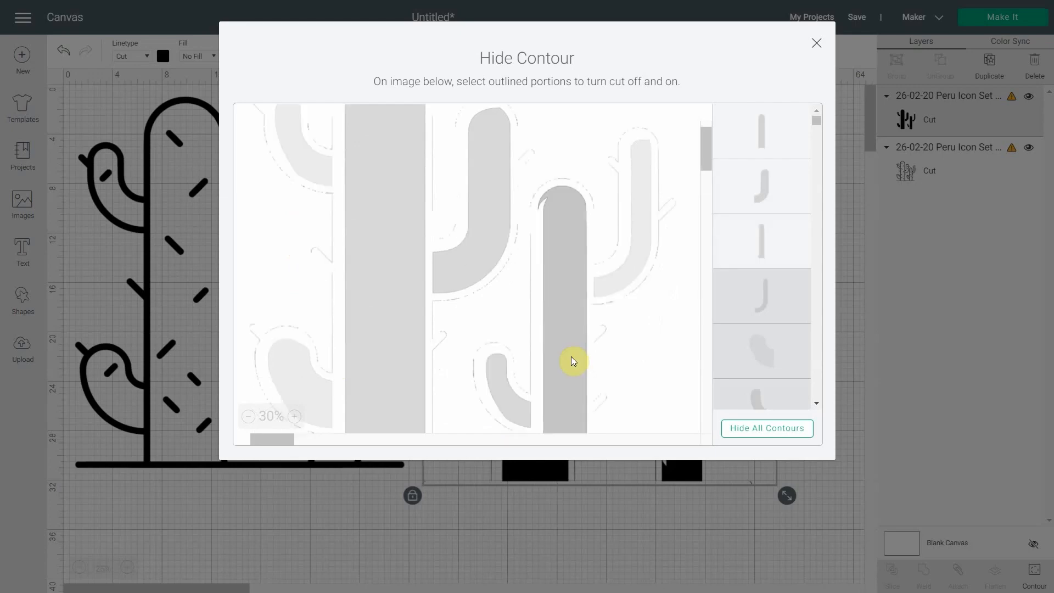
pyautogui.click(658, 276)
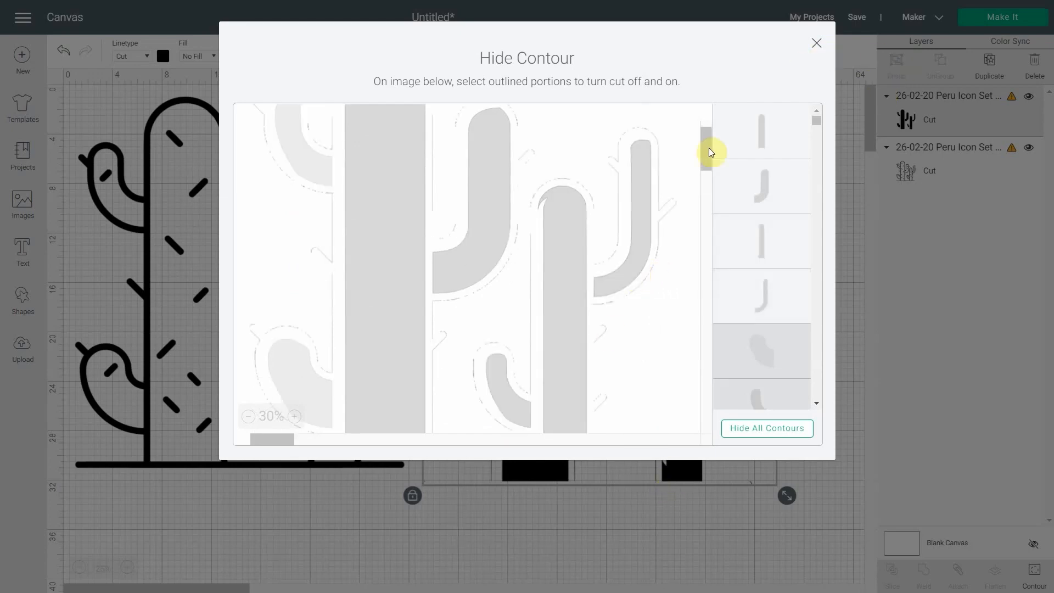
pyautogui.click(815, 44)
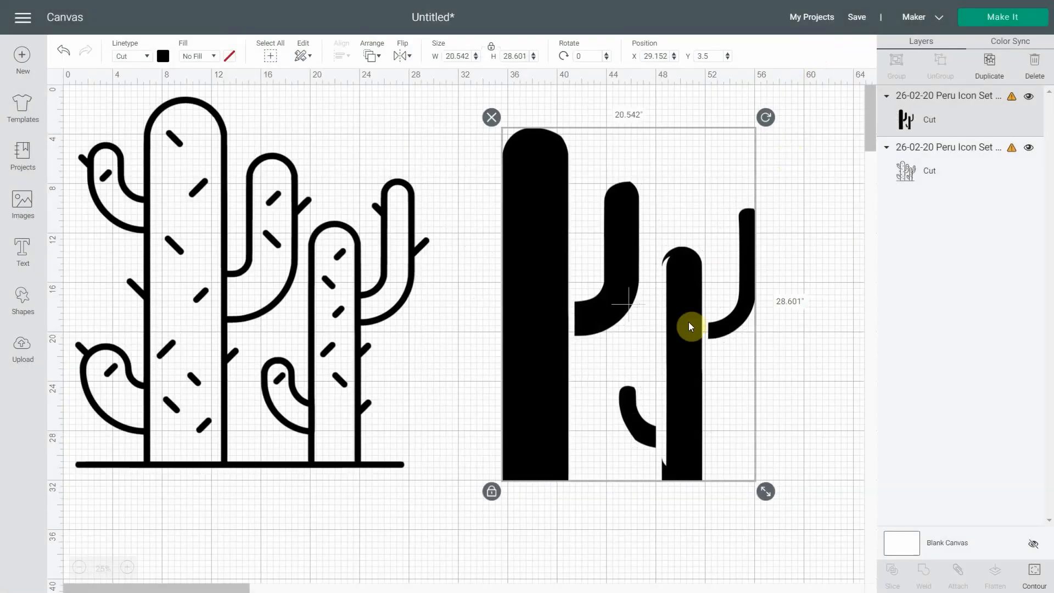
# - Shift the cactus fill image clear of the outline image and change its material color to green
pyautogui.moveTo(690, 351); pyautogui.dragTo(670, 367)
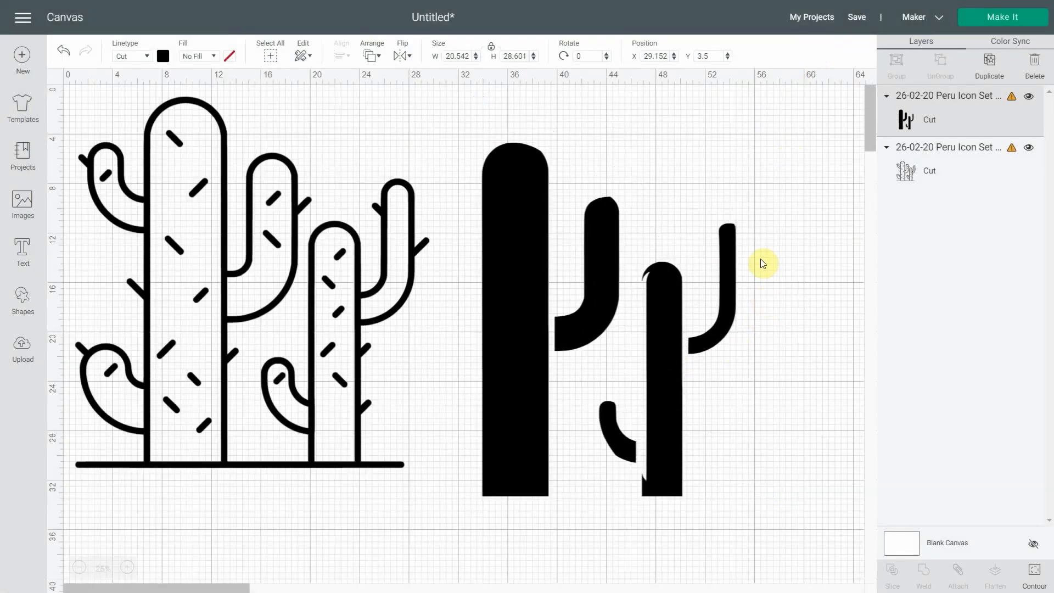
pyautogui.click(607, 267)
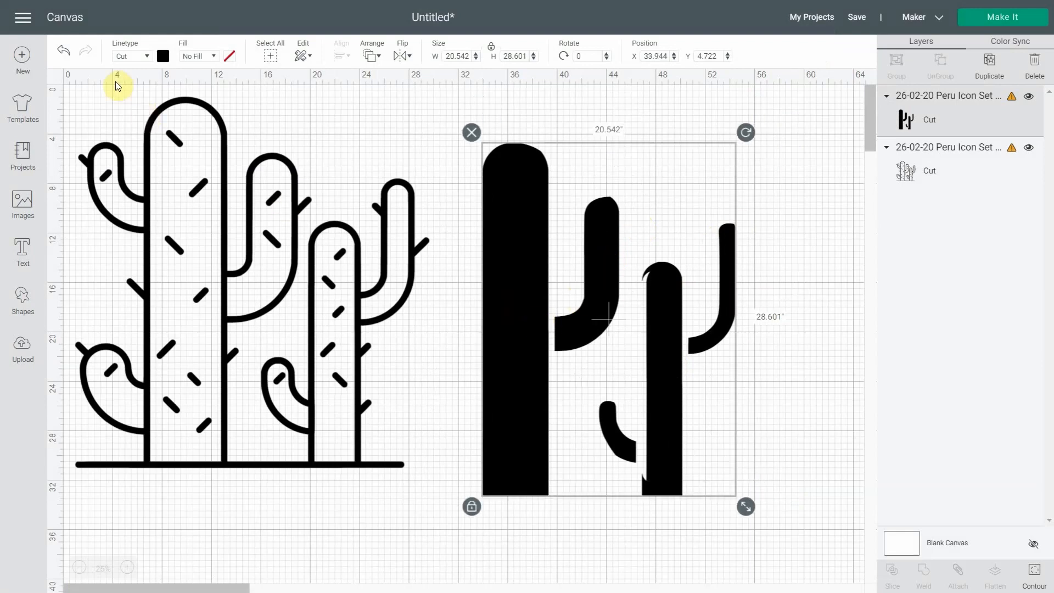
pyautogui.click(162, 56)
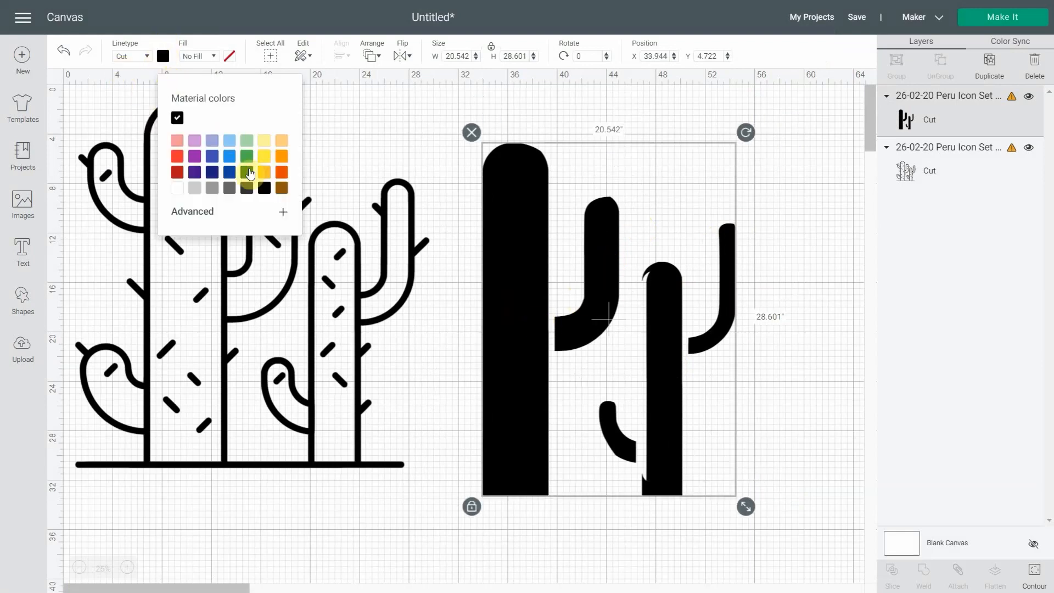
pyautogui.click(247, 157)
# - Place the green fill over the outline image, send it to the back, and nudge the outline to line up with it
pyautogui.moveTo(541, 337); pyautogui.dragTo(213, 300)
pyautogui.rightClick(212, 301)
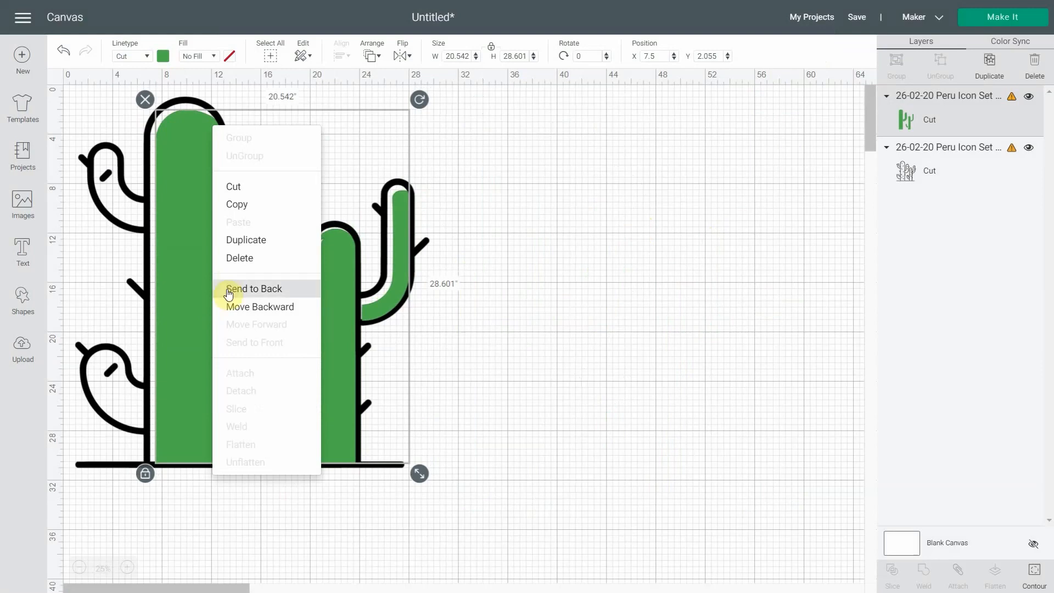
pyautogui.click(228, 295)
pyautogui.moveTo(211, 313); pyautogui.dragTo(214, 317)
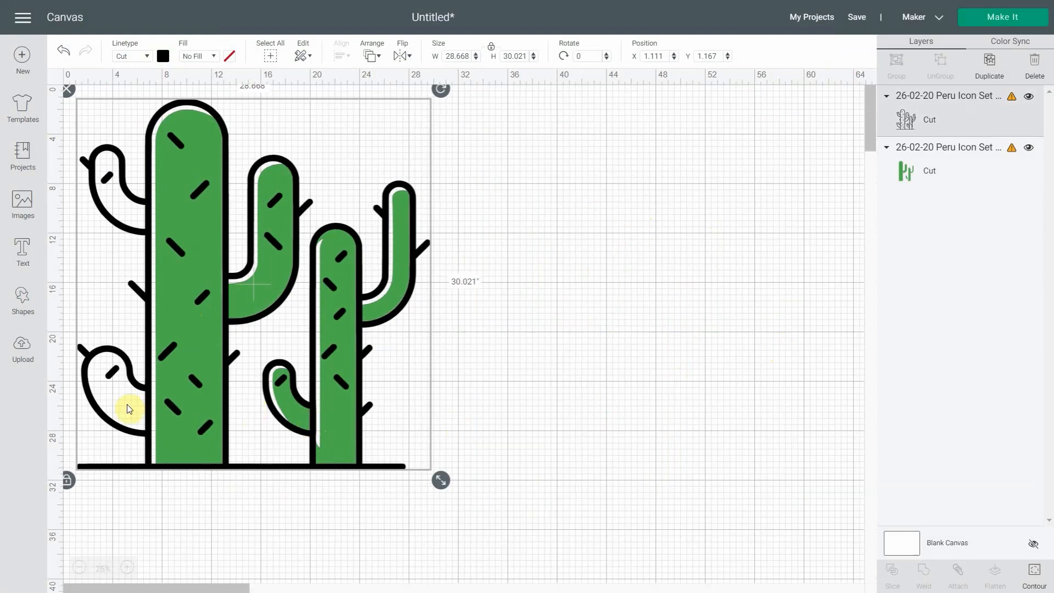
# - Upload 26-02-20 Peru icon set patch 7.jpg again as a Complex image and continue to the background removal stage
pyautogui.click(22, 360)
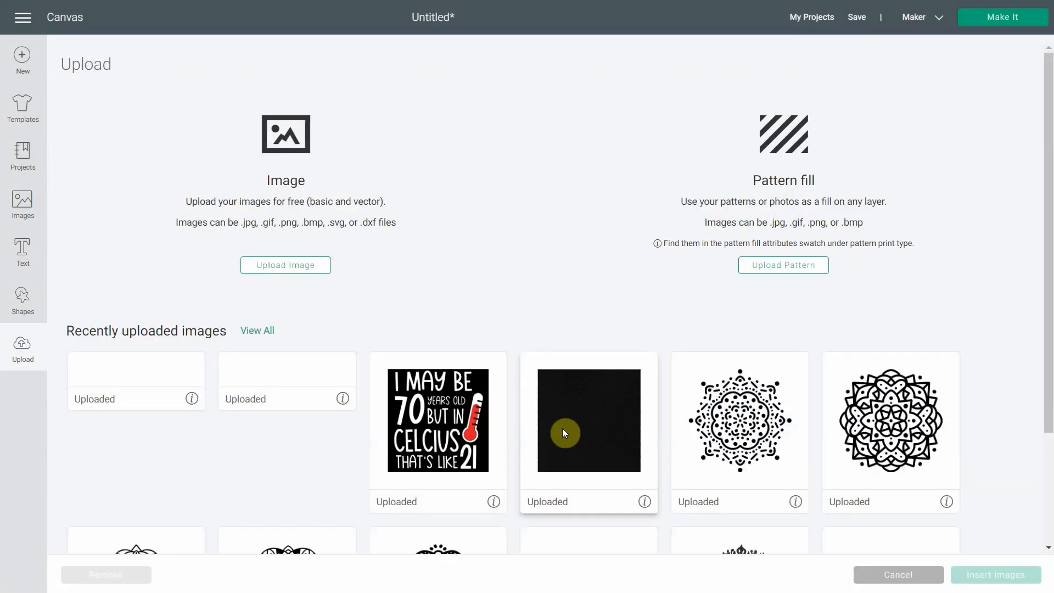
pyautogui.click(263, 266)
pyautogui.click(560, 307)
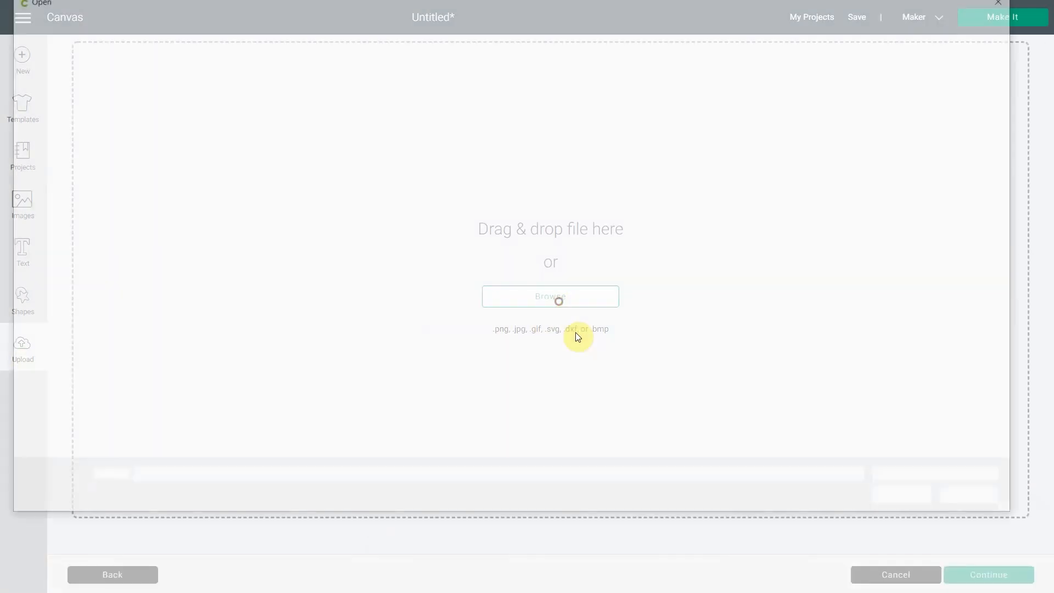
pyautogui.click(769, 161)
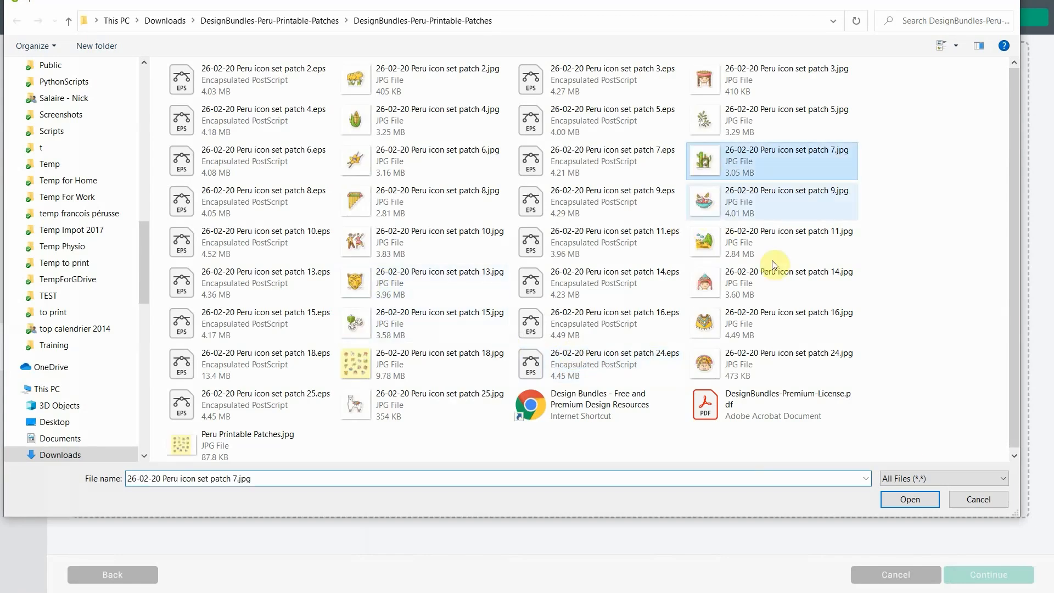
pyautogui.click(910, 499)
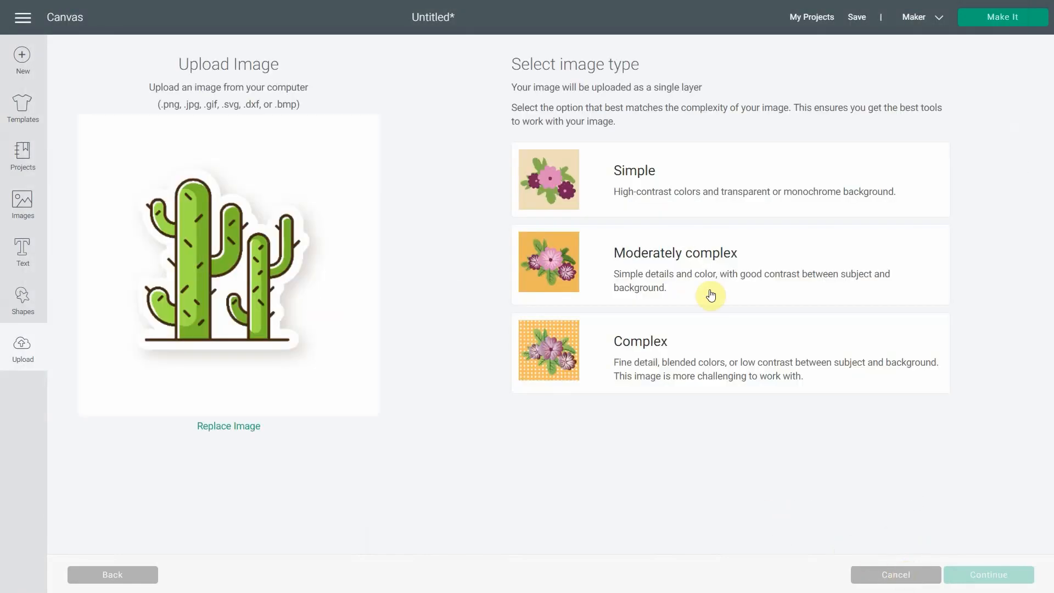
pyautogui.click(769, 385)
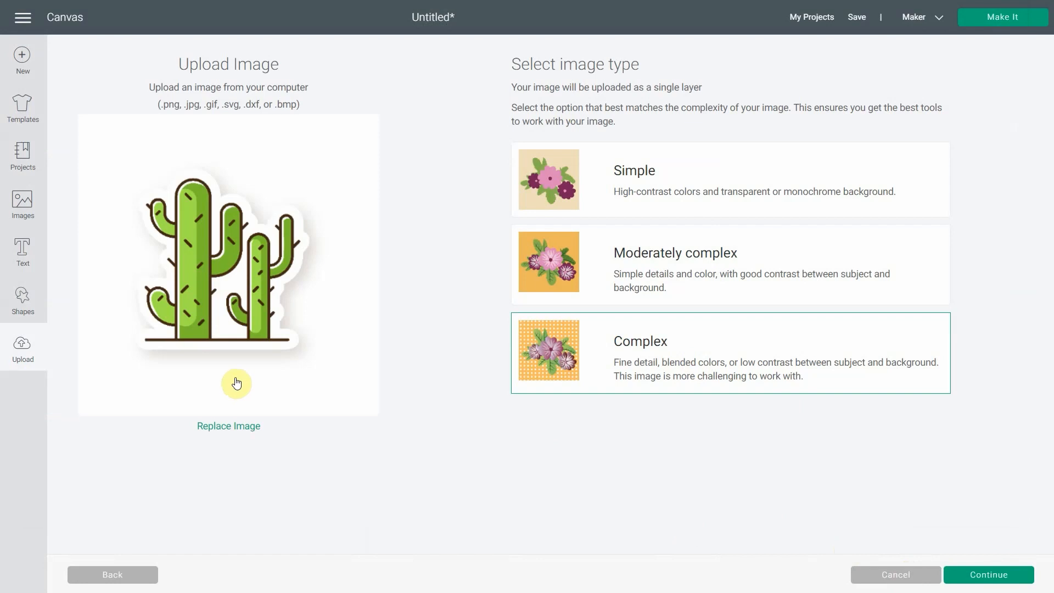
pyautogui.press('Return')
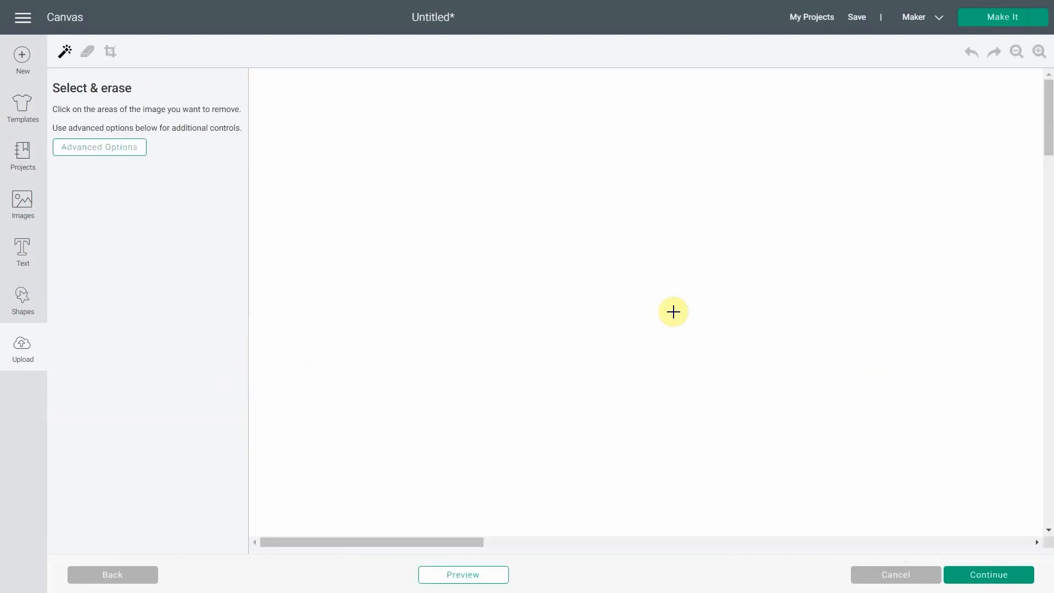
# - Set the Select & erase options to Unmodified for Reduce colors and 100 for Color tolerance
pyautogui.click(1011, 57)
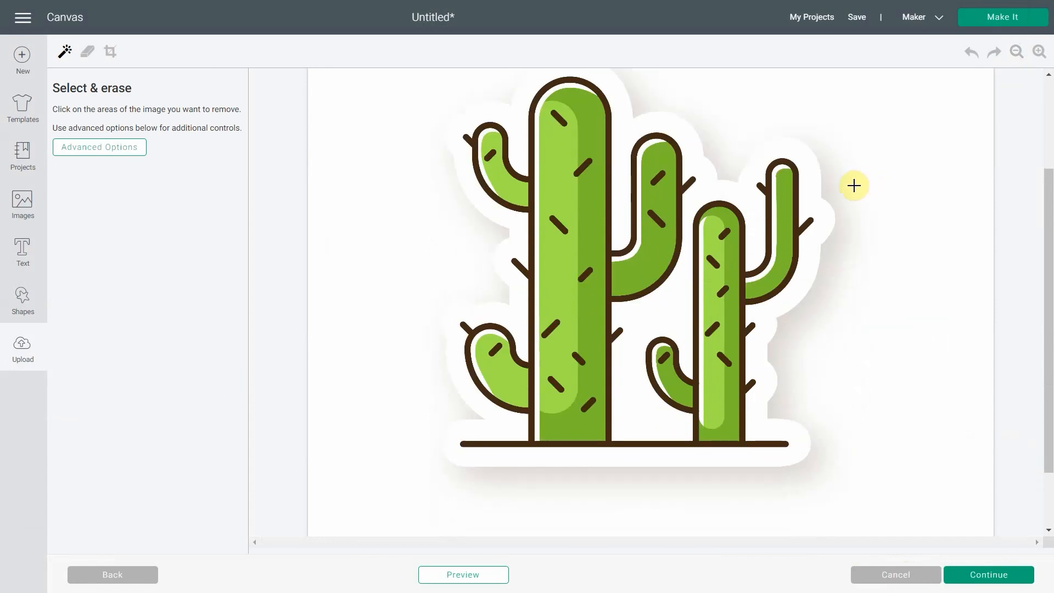
pyautogui.click(99, 147)
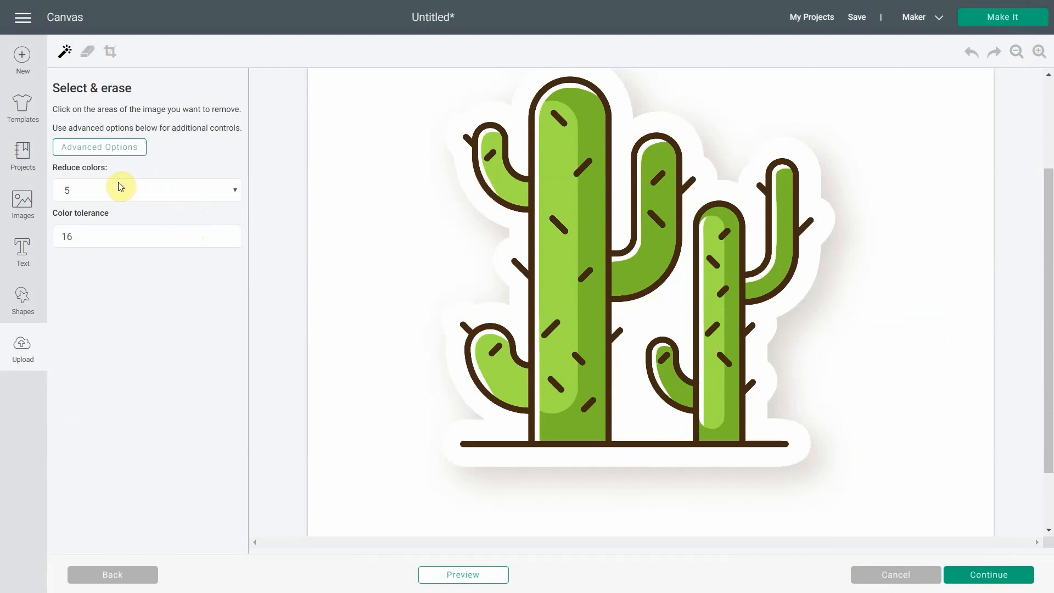
pyautogui.click(212, 194)
pyautogui.click(195, 208)
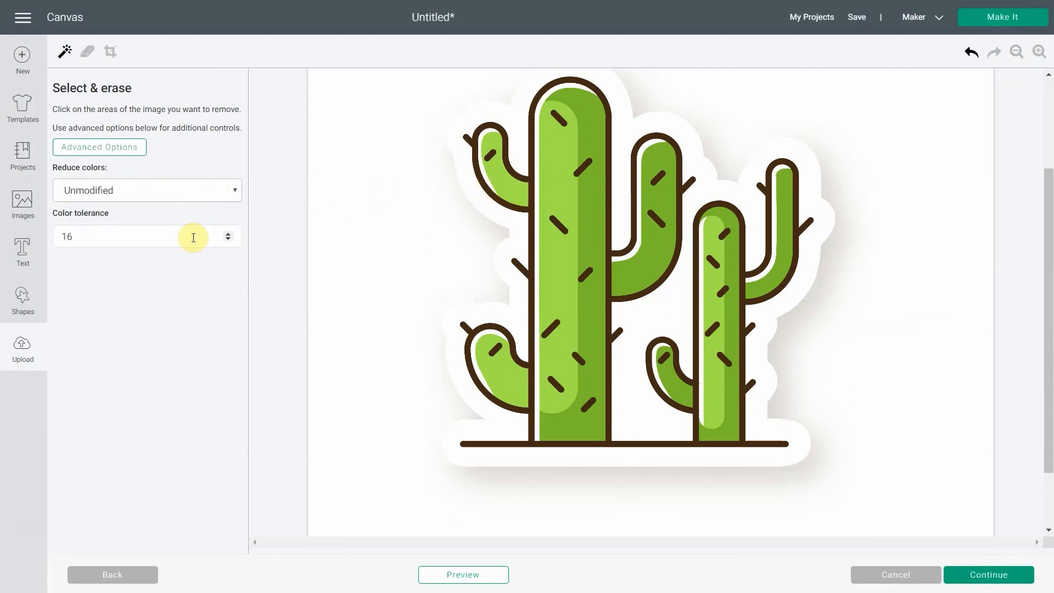
pyautogui.click(180, 192)
pyautogui.click(180, 191)
pyautogui.doubleClick(118, 235)
pyautogui.write('100')
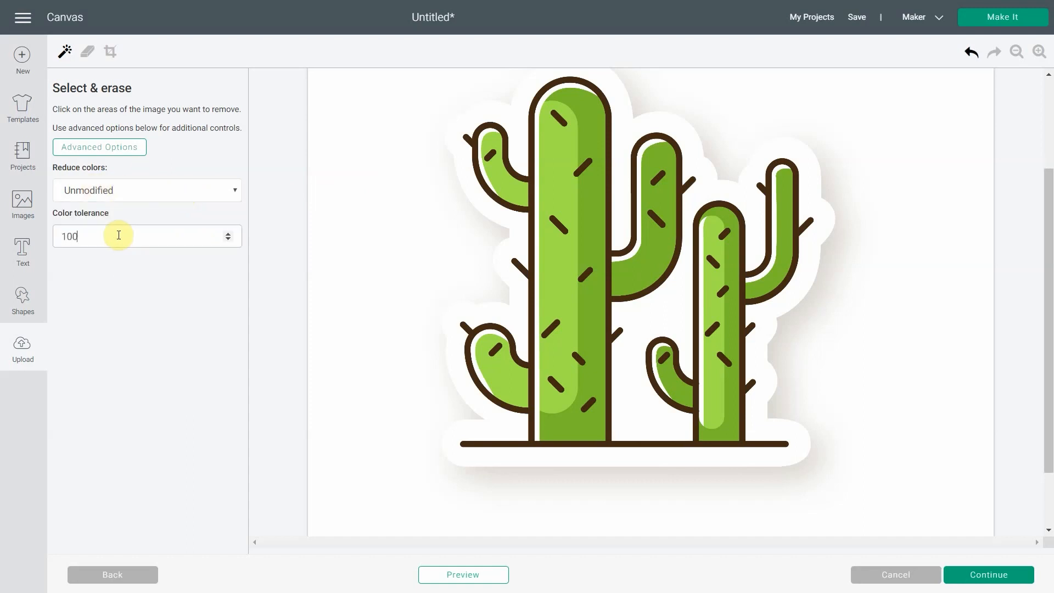
# - Erase the background, brown outline, dark green areas and white highlights, leaving only the light green areas, and preview the cut image
pyautogui.click(449, 229)
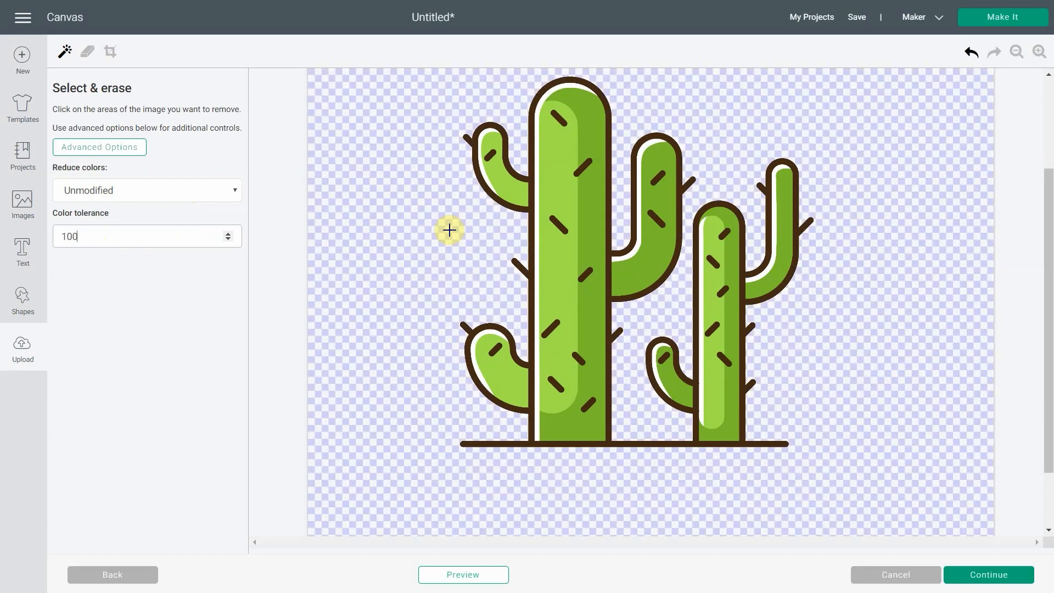
pyautogui.click(530, 238)
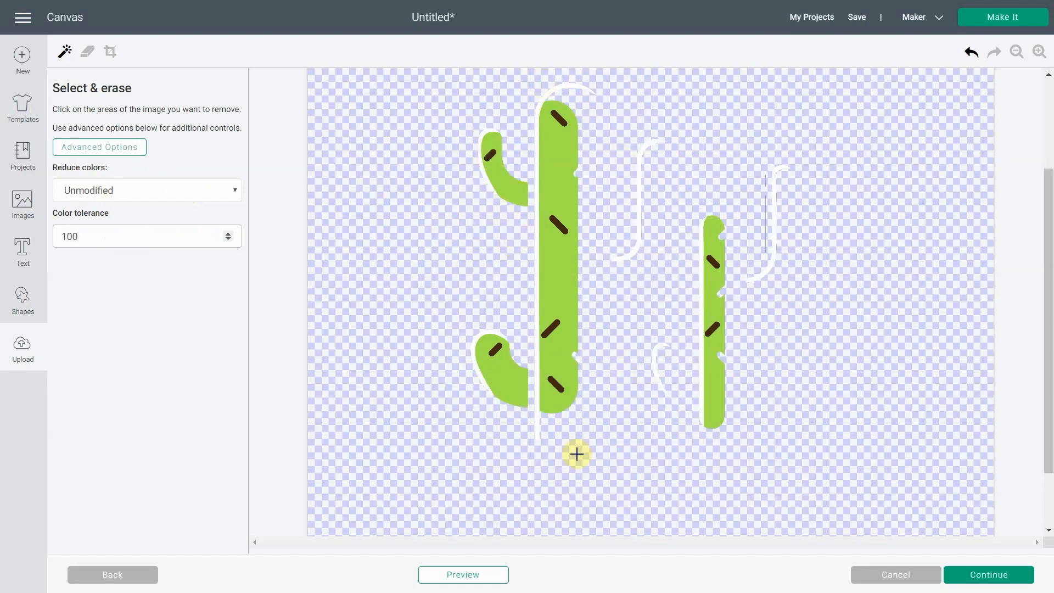
pyautogui.click(639, 242)
pyautogui.click(639, 243)
pyautogui.click(771, 261)
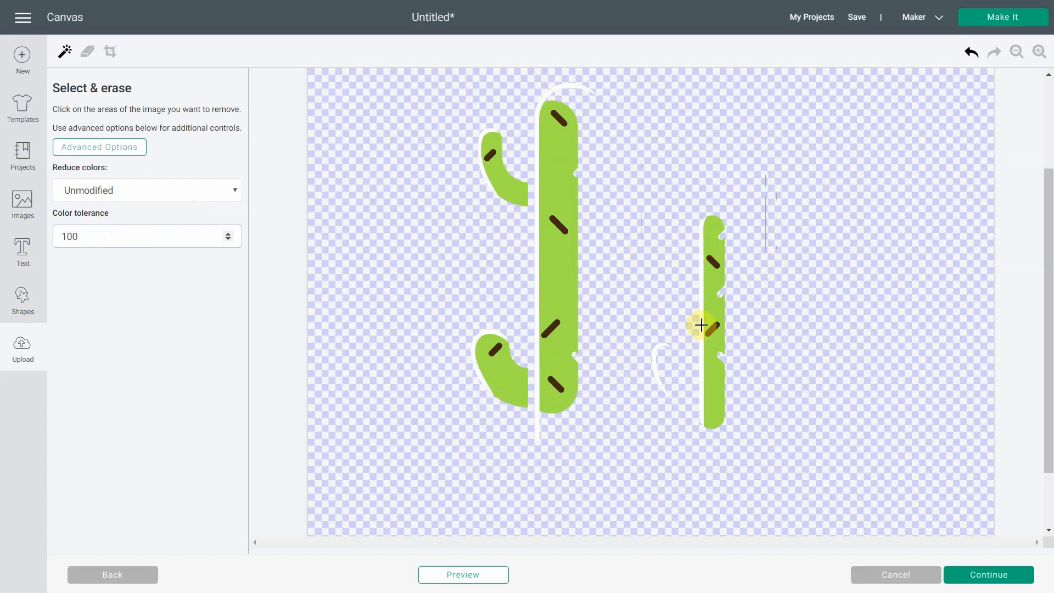
pyautogui.click(653, 350)
pyautogui.click(536, 430)
pyautogui.click(474, 359)
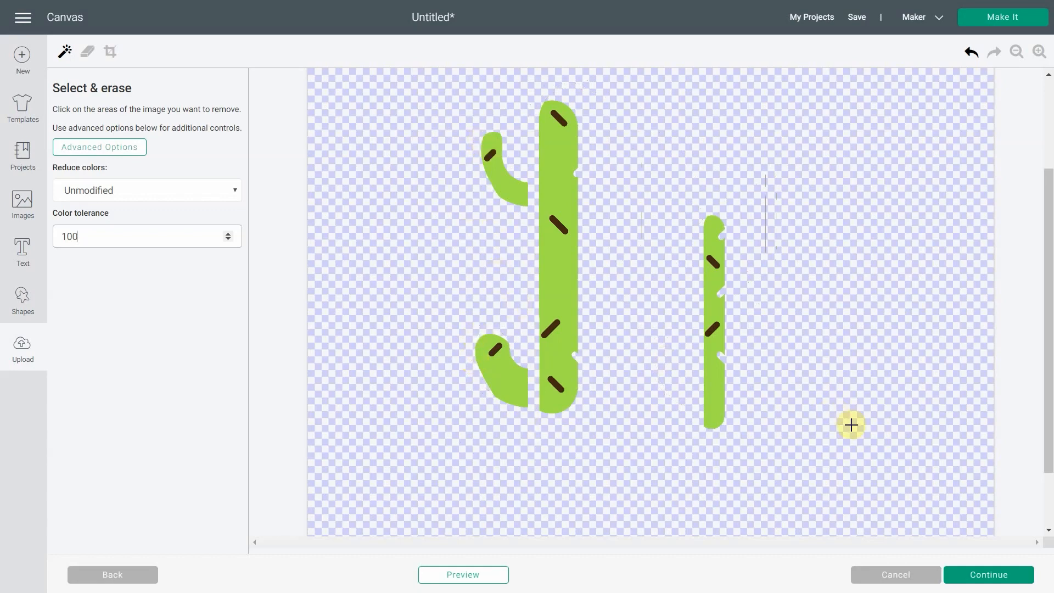
pyautogui.click(463, 575)
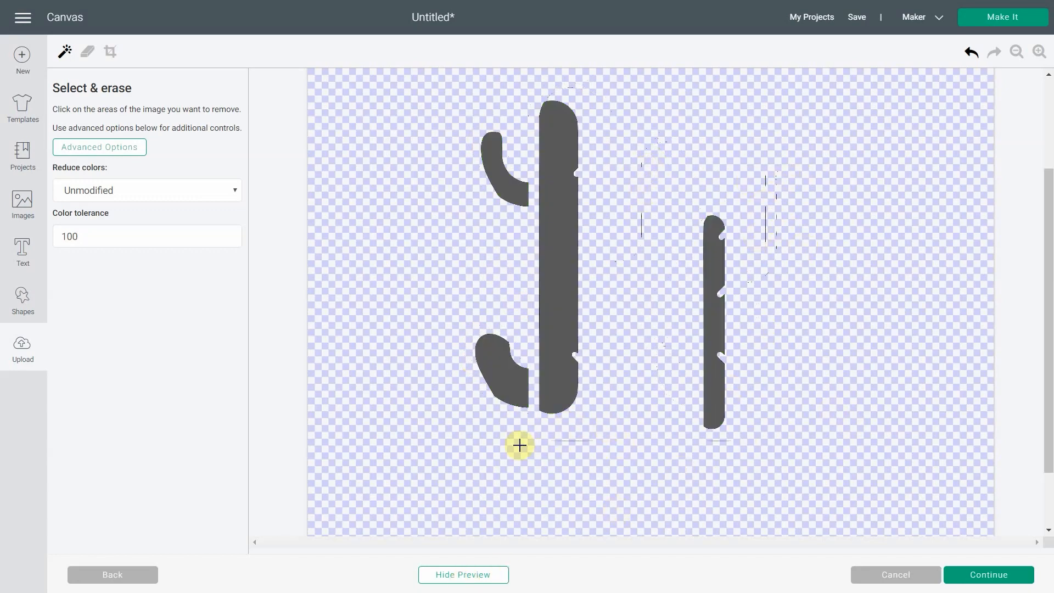
# - Save the light green areas as a Cut image and insert it onto the empty canvas area beside the cactus
pyautogui.click(988, 577)
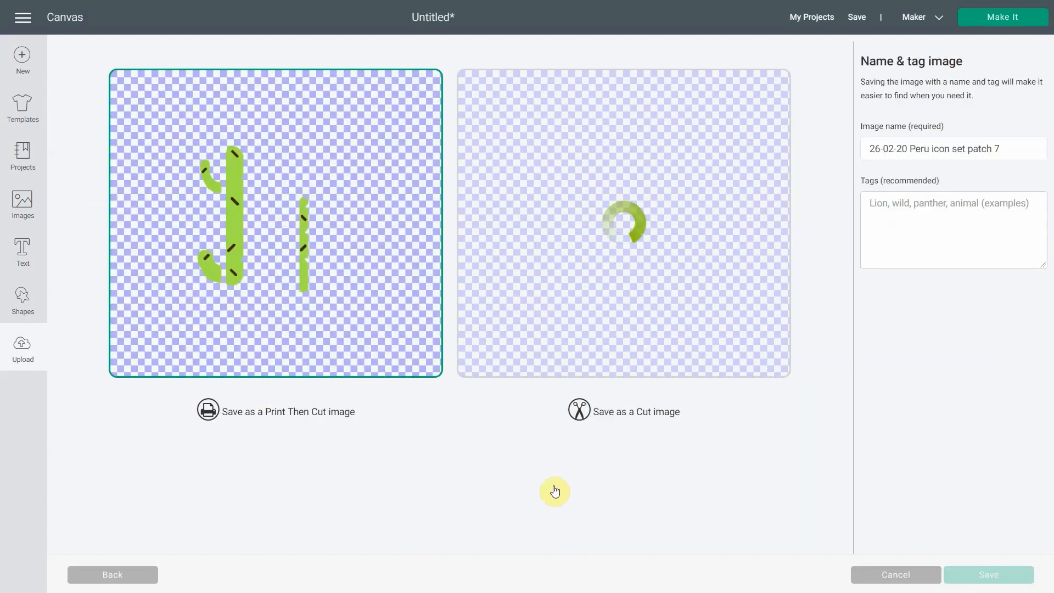
pyautogui.click(670, 311)
pyautogui.click(1007, 574)
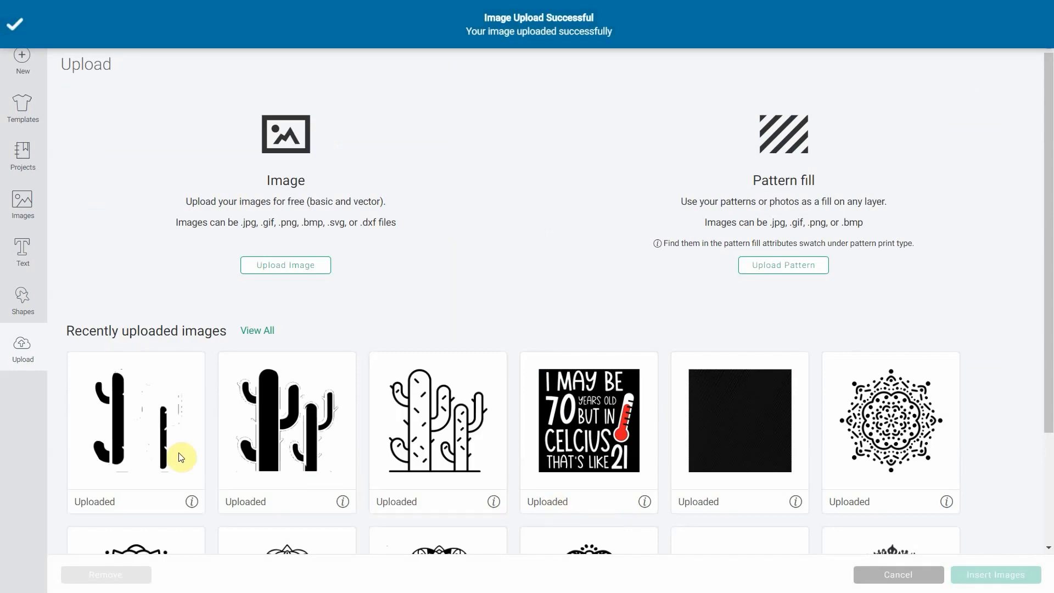
pyautogui.click(174, 439)
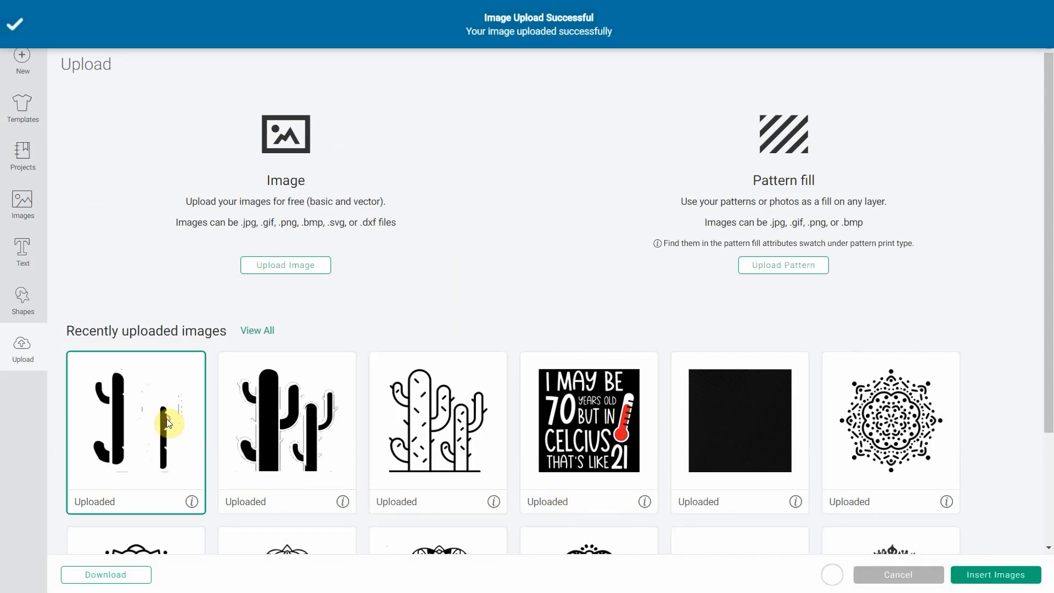
pyautogui.click(988, 575)
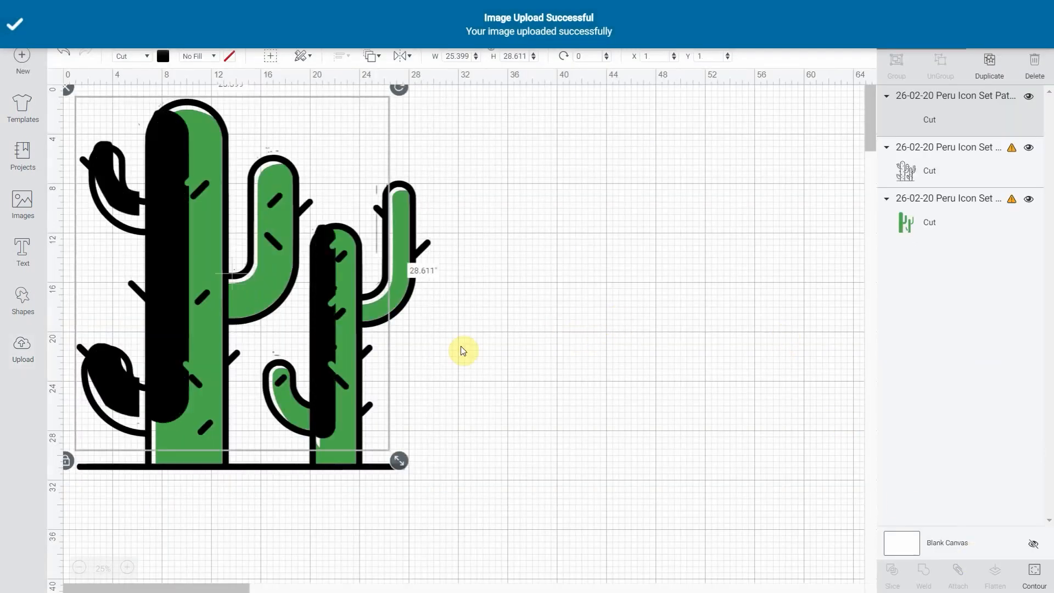
pyautogui.moveTo(332, 334); pyautogui.dragTo(684, 357)
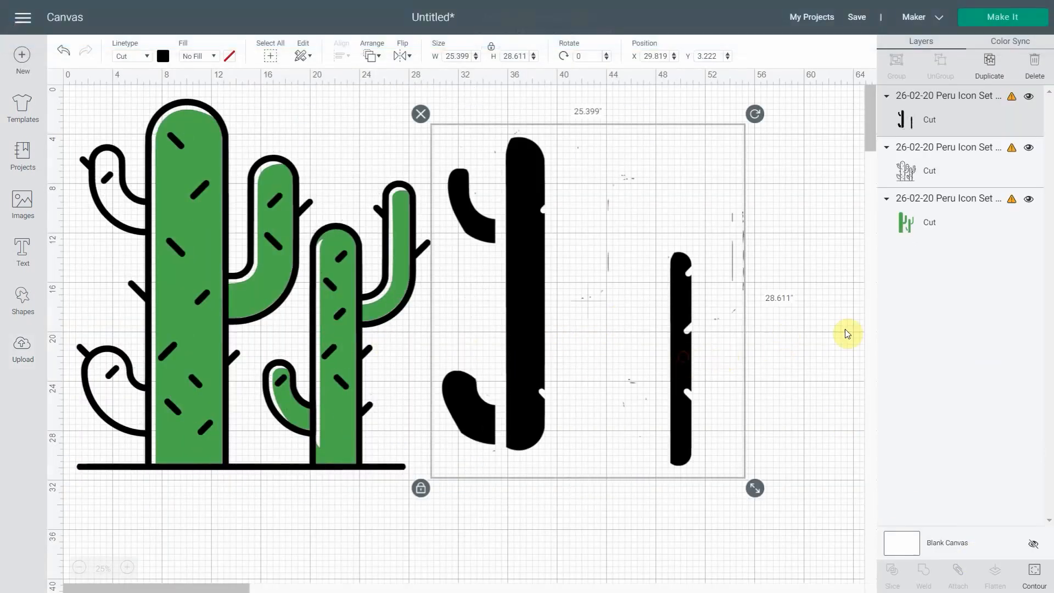
# - Hide all contours of the inserted image except the two tall stems and the two curved arms
pyautogui.click(1034, 572)
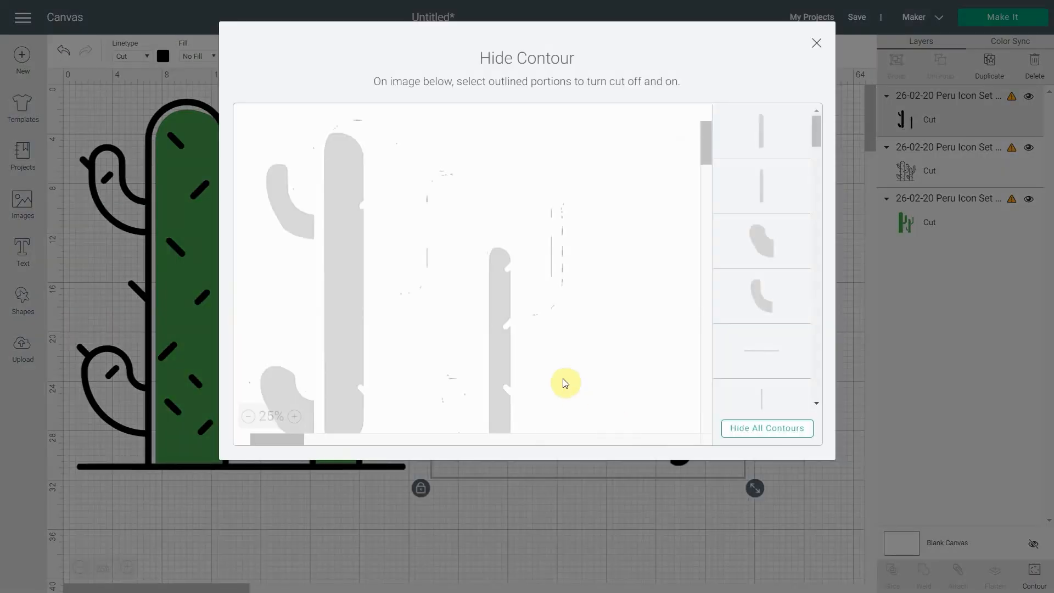
pyautogui.click(763, 429)
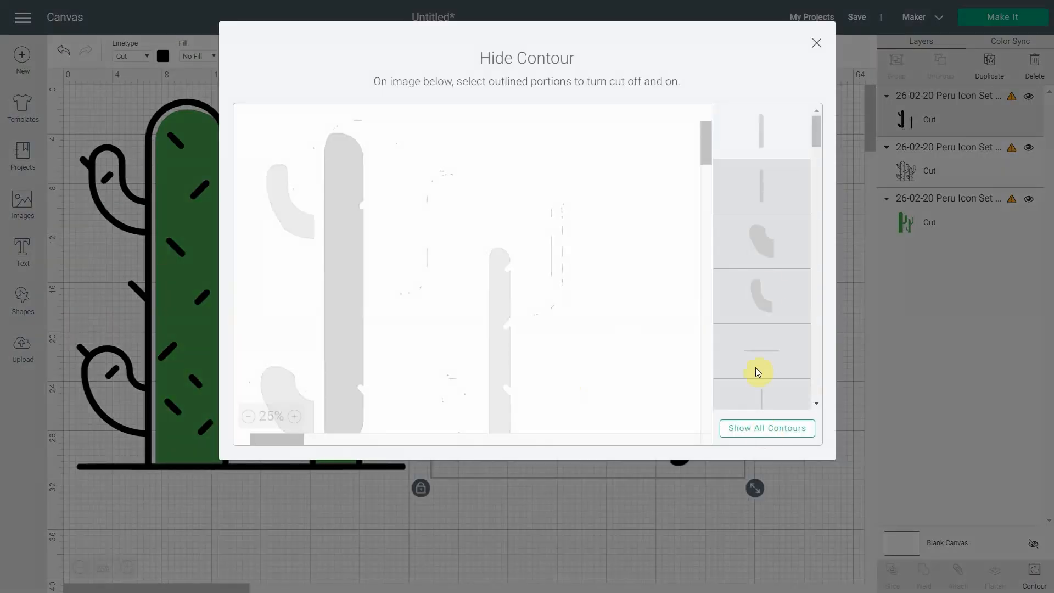
pyautogui.click(756, 183)
pyautogui.click(776, 252)
pyautogui.click(782, 297)
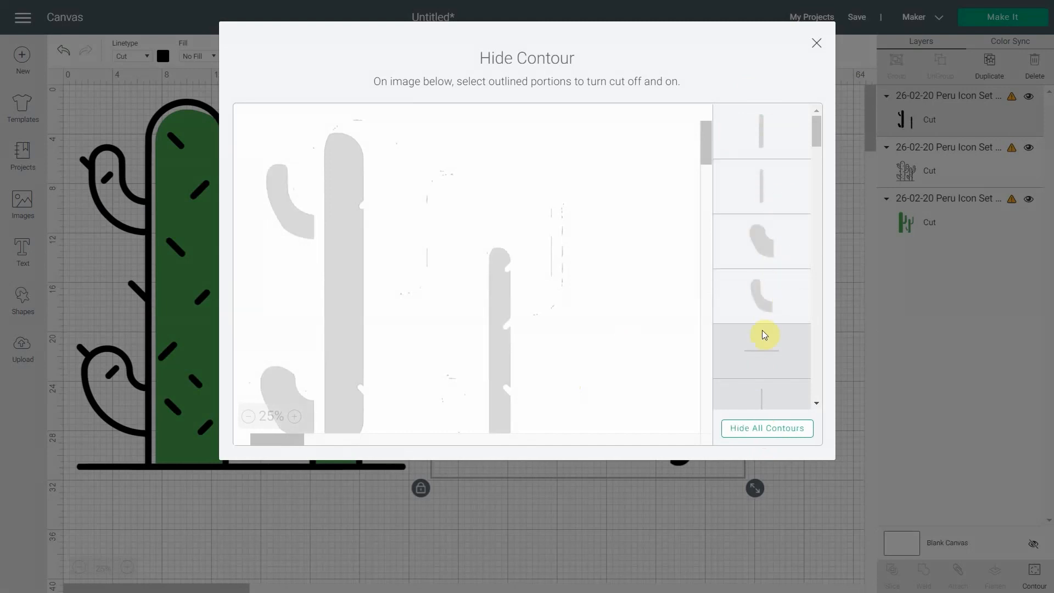
pyautogui.scroll(-3, 522, 310)
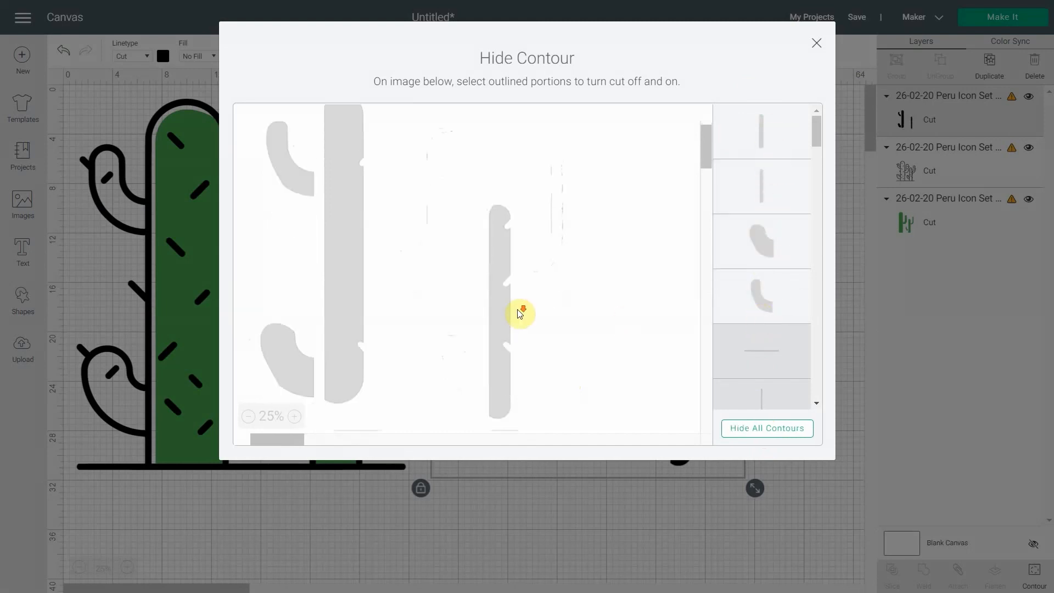
pyautogui.click(816, 43)
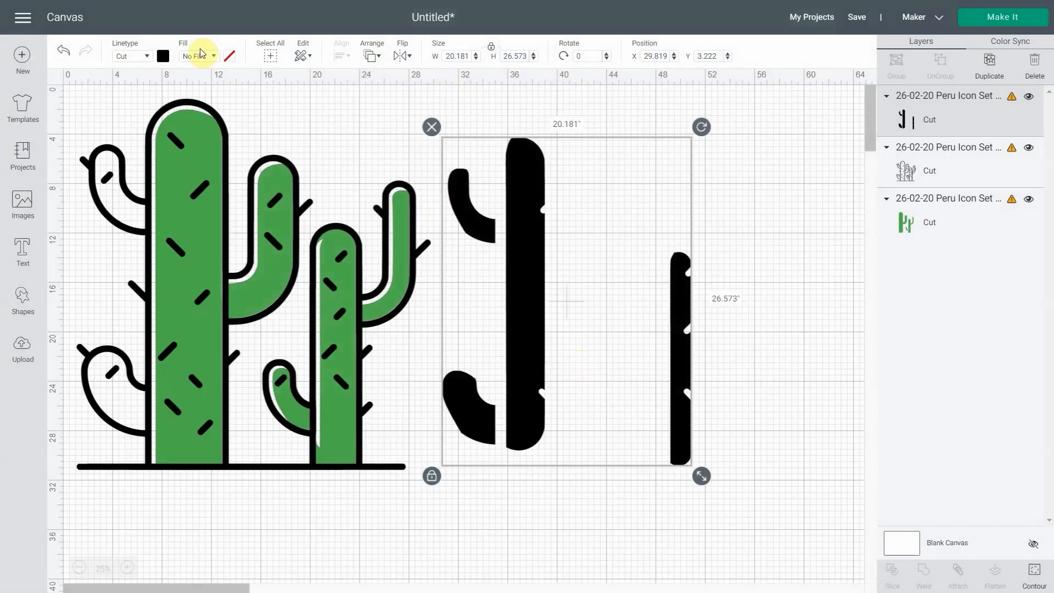
# - Recolor the inserted image with the custom light green #61d765
pyautogui.click(163, 55)
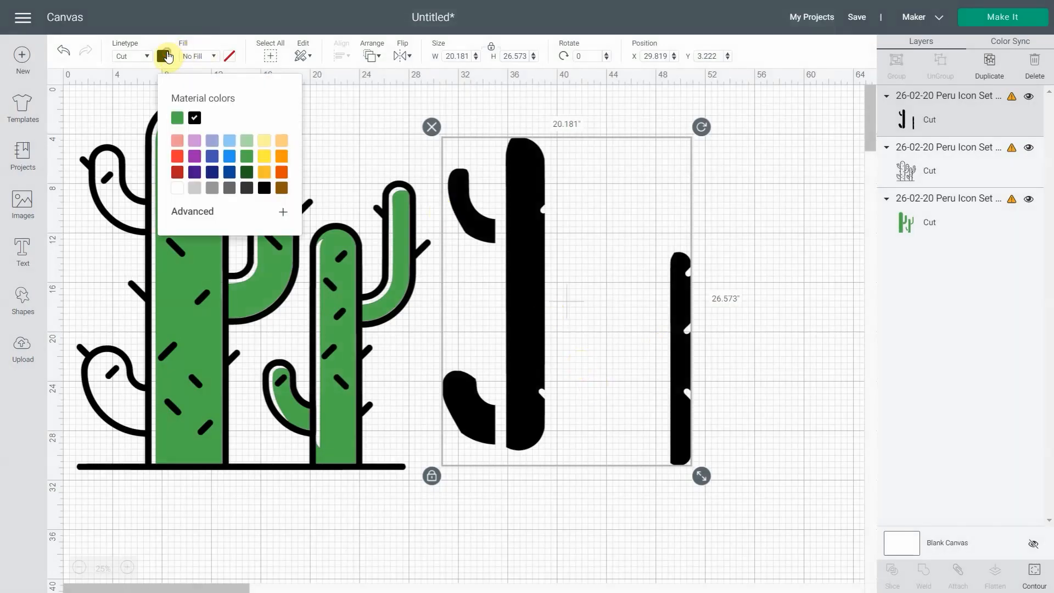
pyautogui.click(247, 142)
pyautogui.click(248, 157)
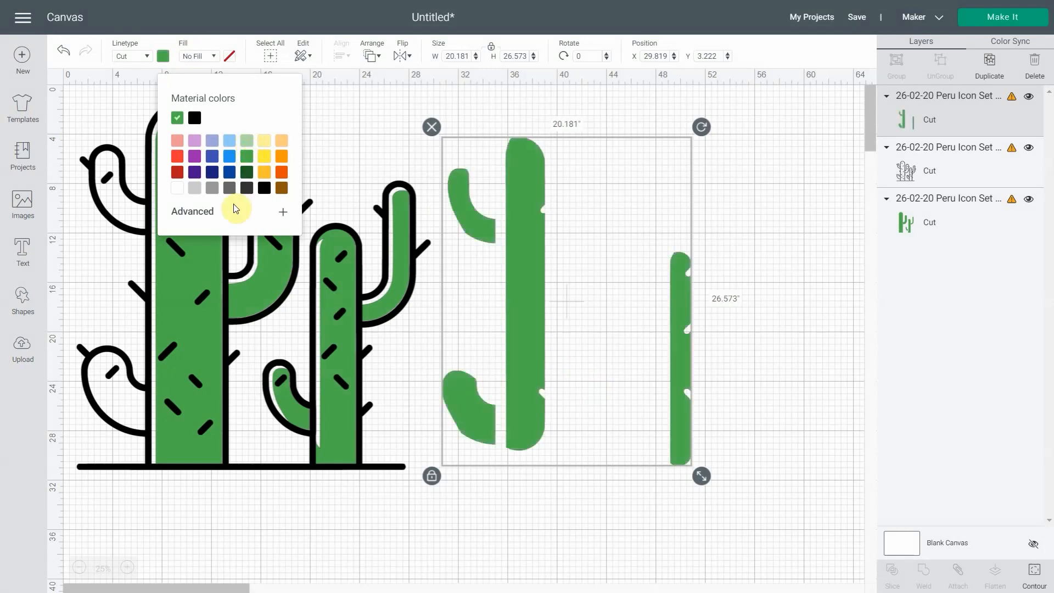
pyautogui.click(200, 214)
pyautogui.moveTo(235, 244); pyautogui.dragTo(240, 228)
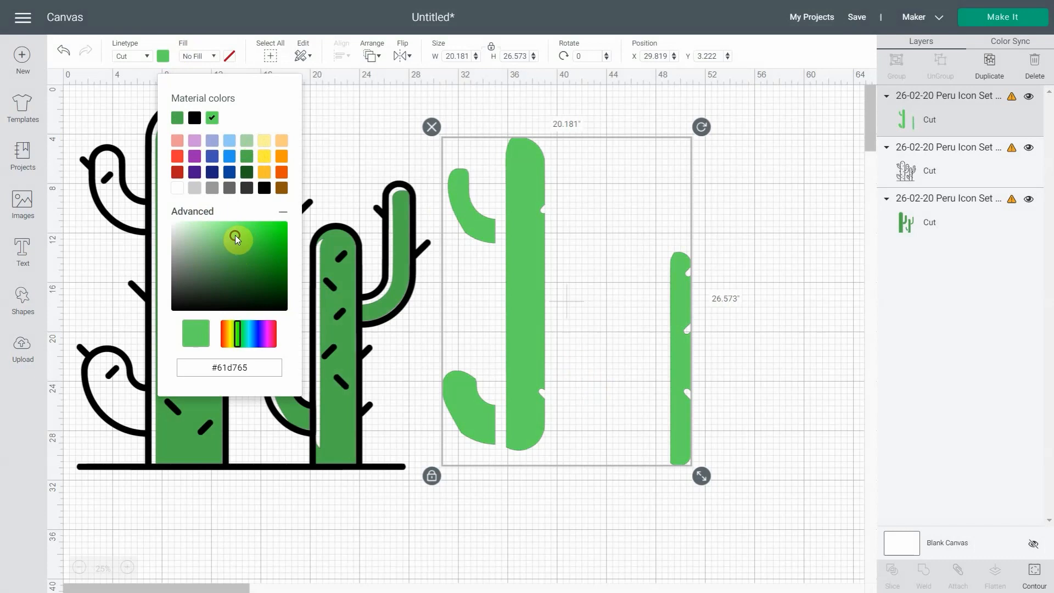
pyautogui.click(796, 337)
# - Place the light green layer over the cactus, one level back behind the outlines, and nudge the outlines to line up with the fills
pyautogui.moveTo(536, 320); pyautogui.dragTo(187, 305)
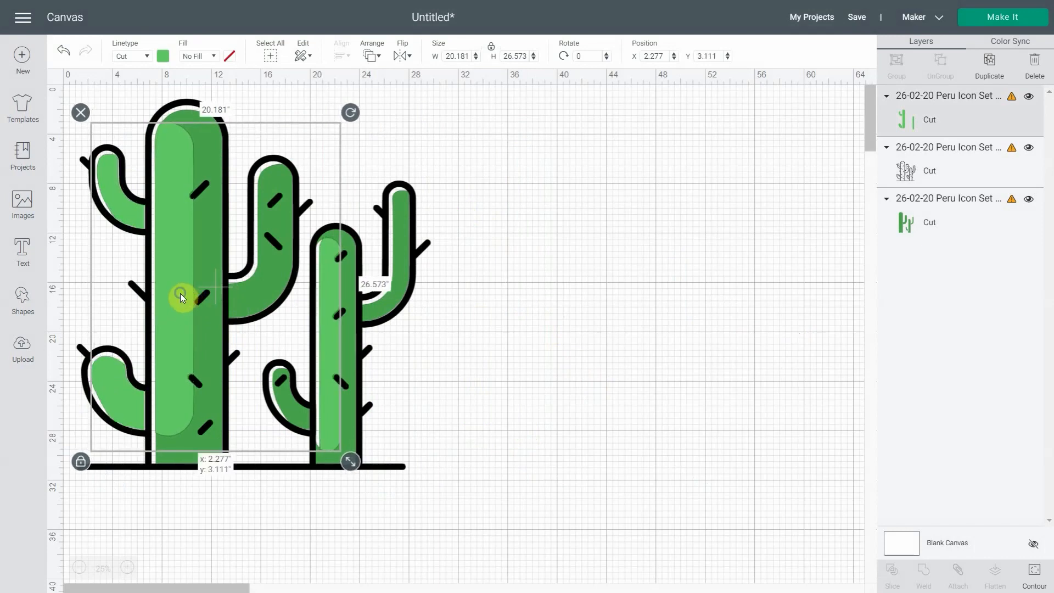
pyautogui.rightClick(180, 292)
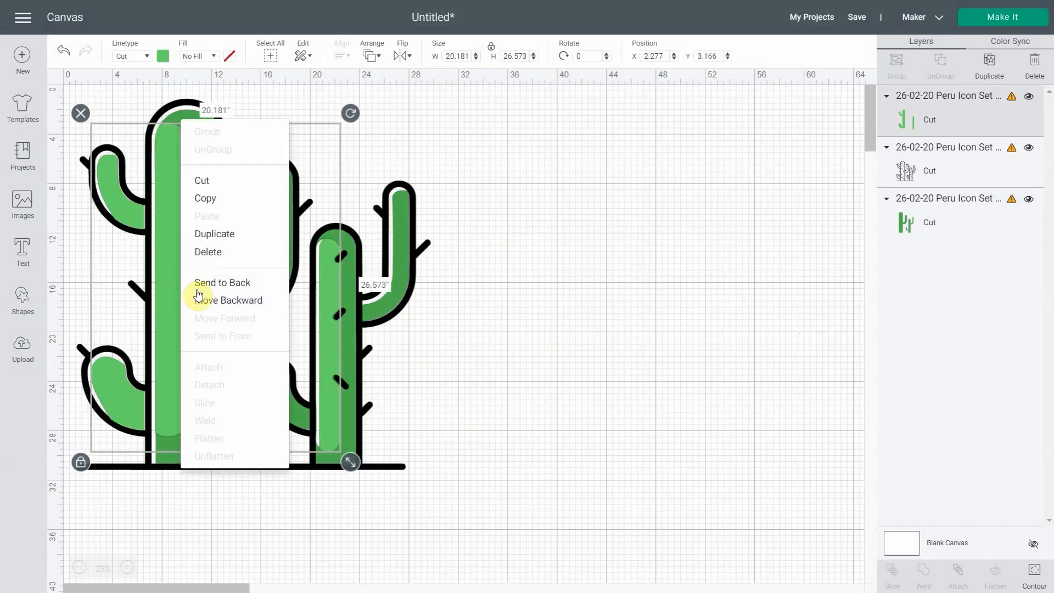
pyautogui.click(200, 302)
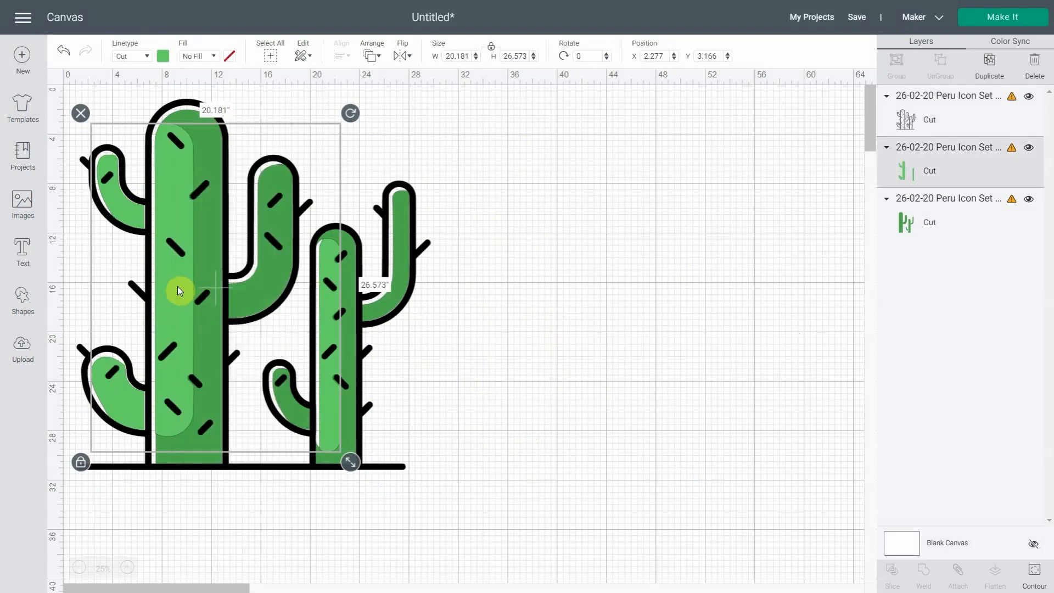
pyautogui.click(180, 286)
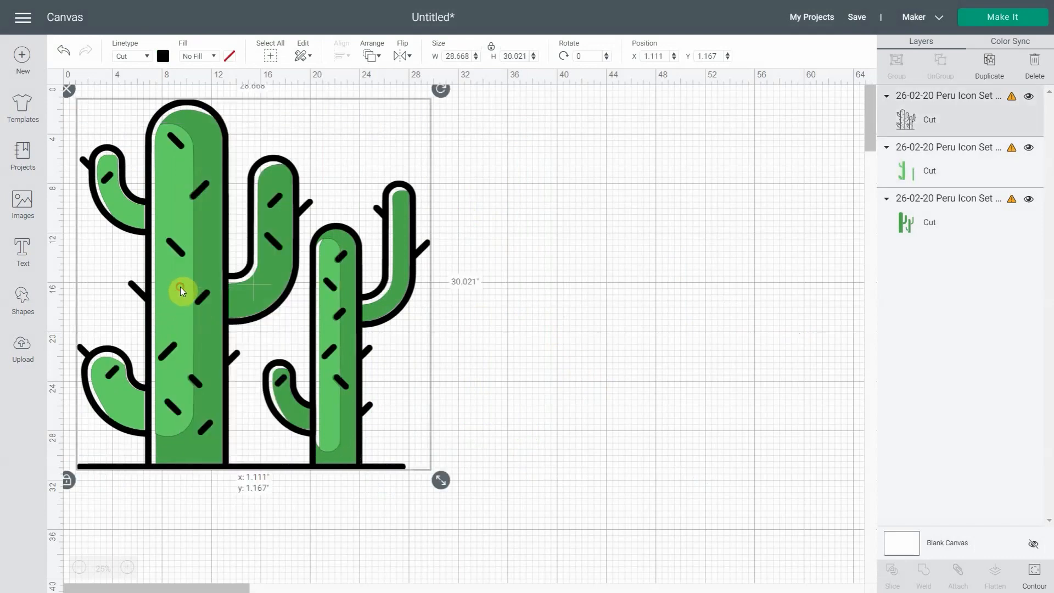
pyautogui.click(640, 424)
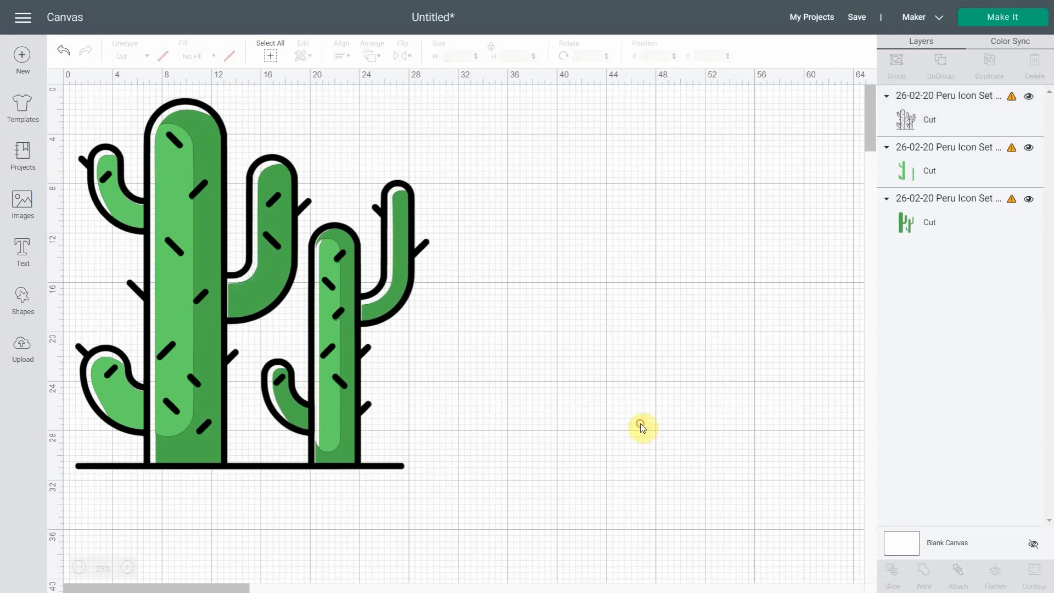